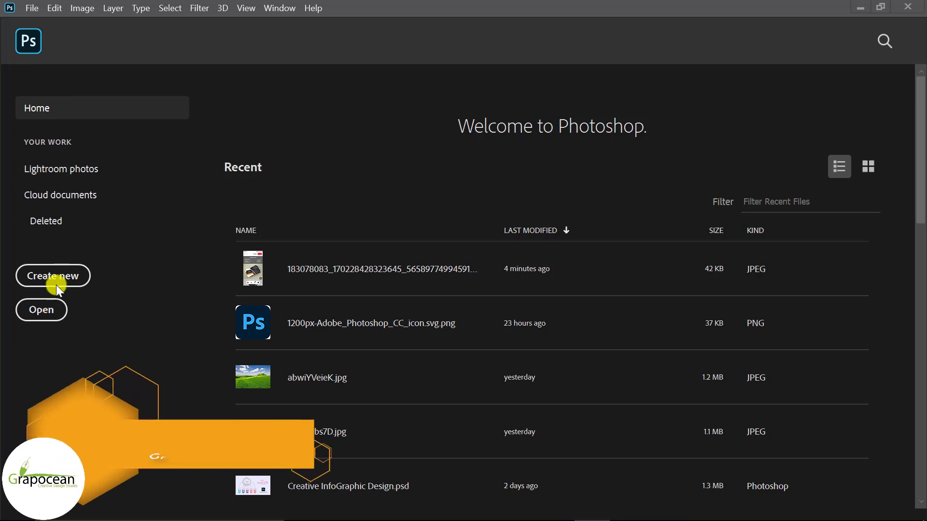
- Create a 3.5 × 2 inch, 300 ppi document named Business Card (1050 × 600 px)
left_click(59, 277)
type("Business Car")
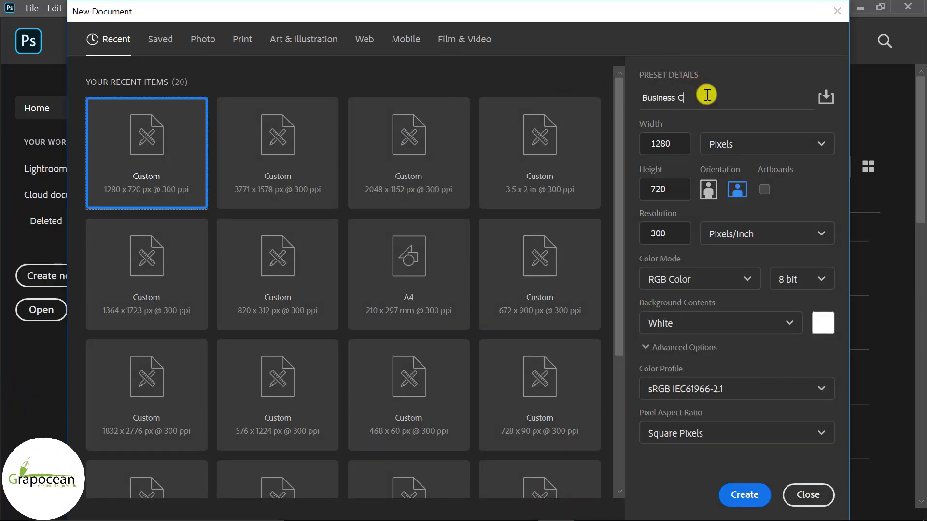
type("d")
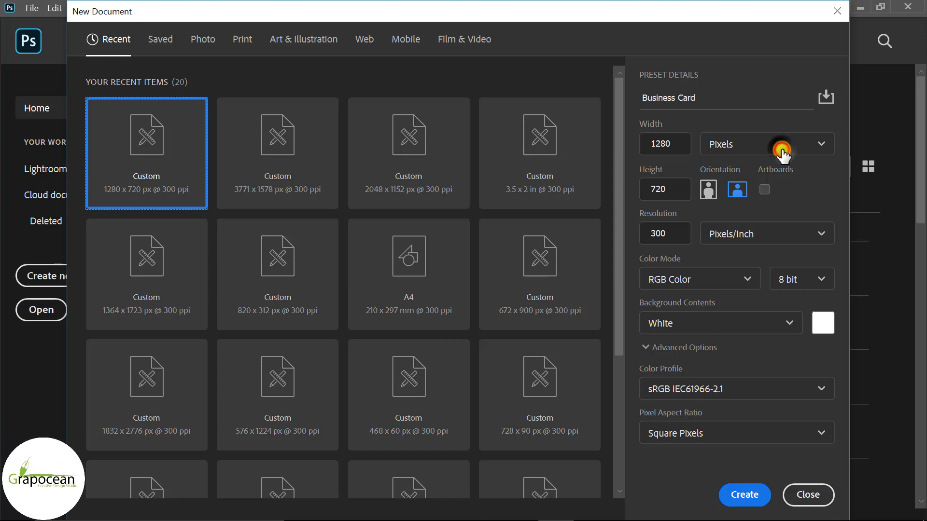
left_click(782, 154)
left_click(818, 144)
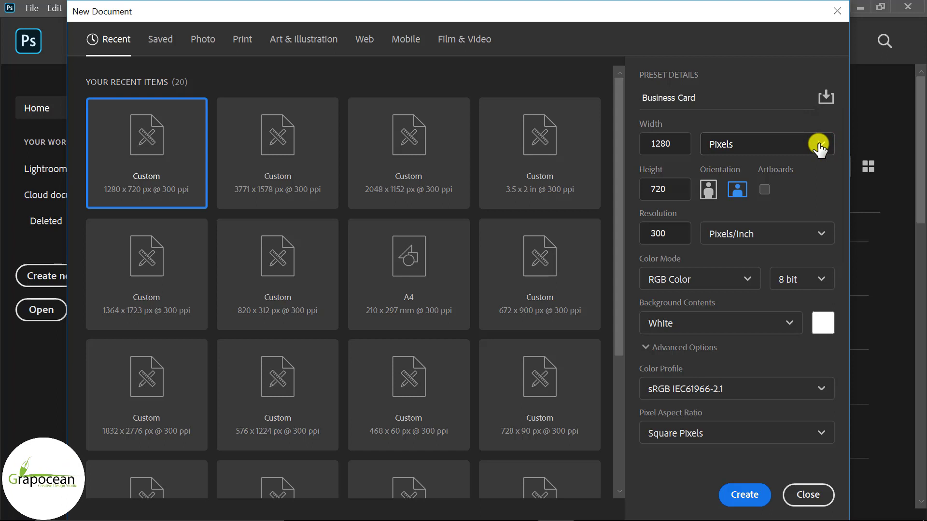
left_click(818, 144)
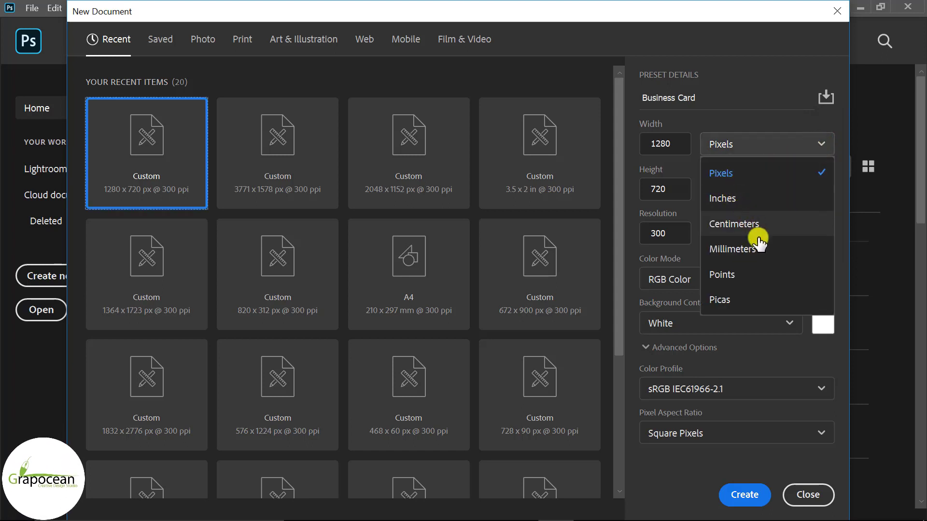
left_click(737, 199)
type("3.5")
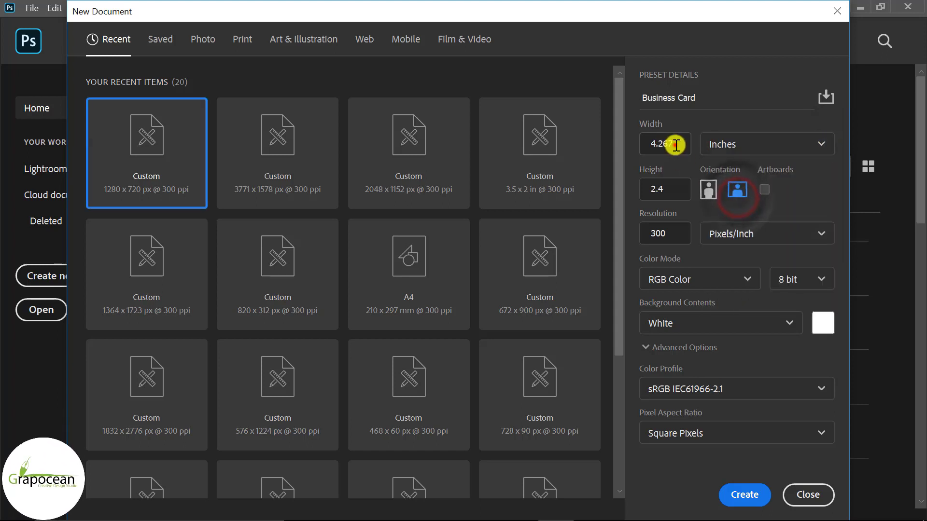
left_click(673, 190)
type("2")
left_click(676, 233)
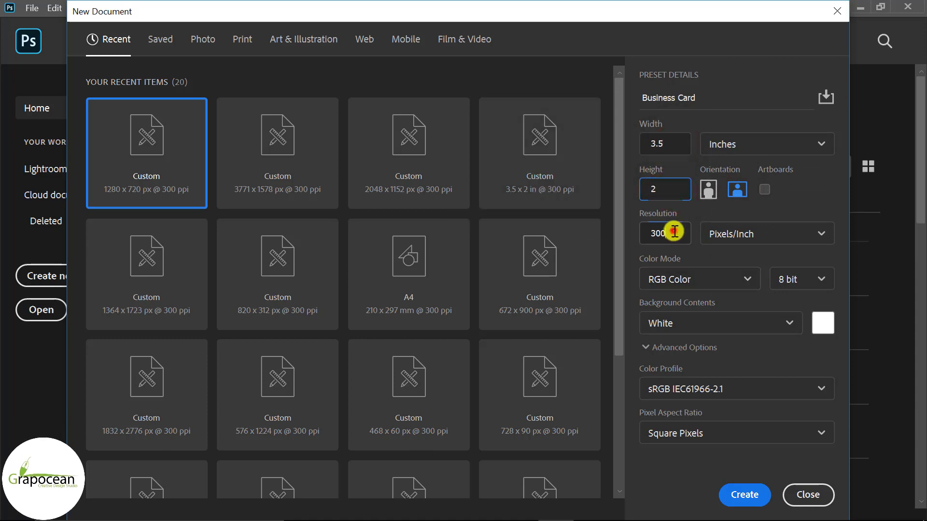
left_click(753, 496)
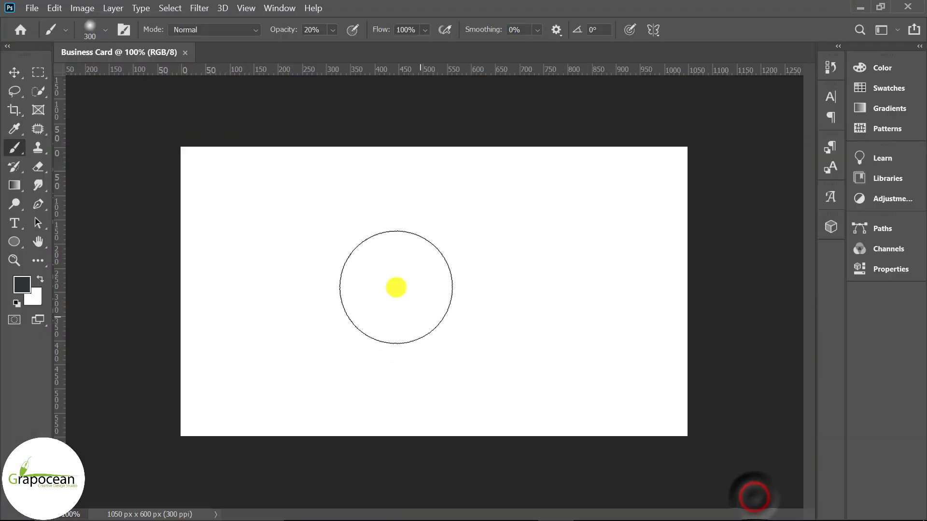
- Add margin guides 50 px in from every edge
left_click(248, 8)
left_click(316, 406)
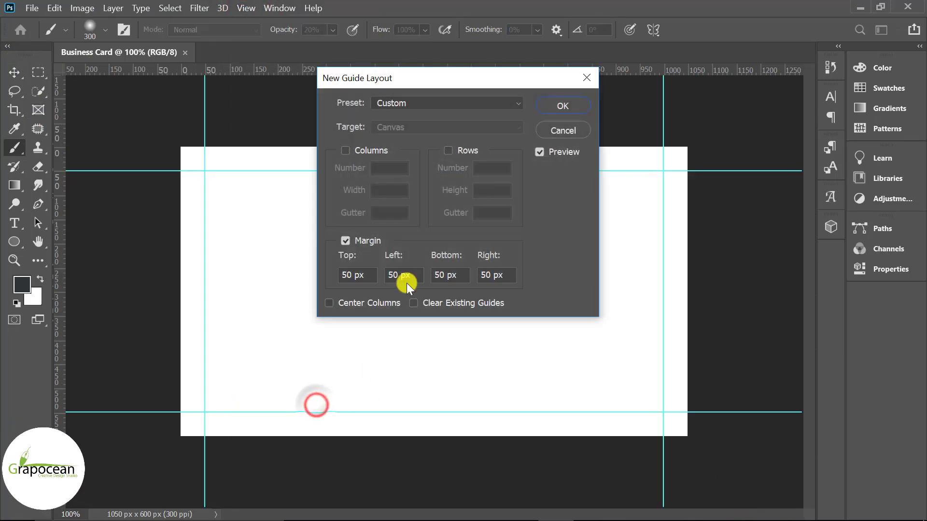
left_click(558, 106)
- Add a second guide layout with 25 px margins on all sides
left_click(246, 8)
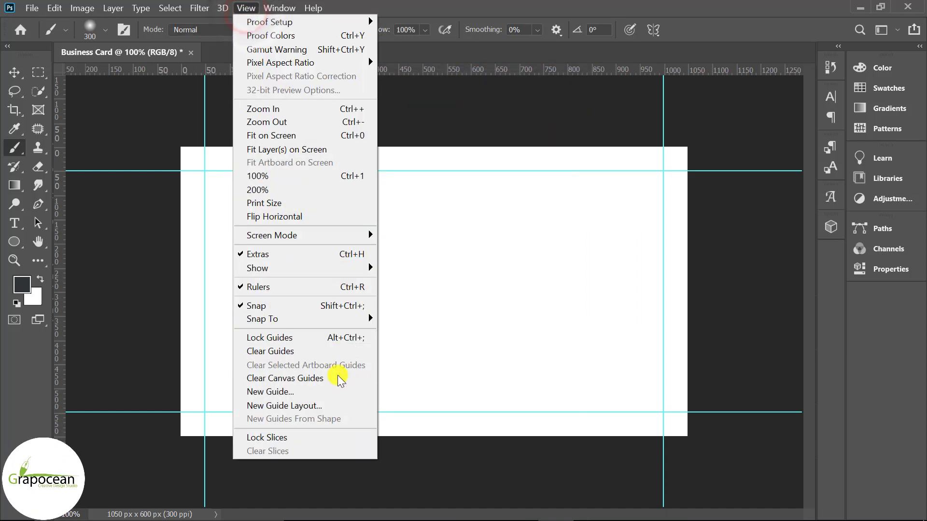
left_click(326, 406)
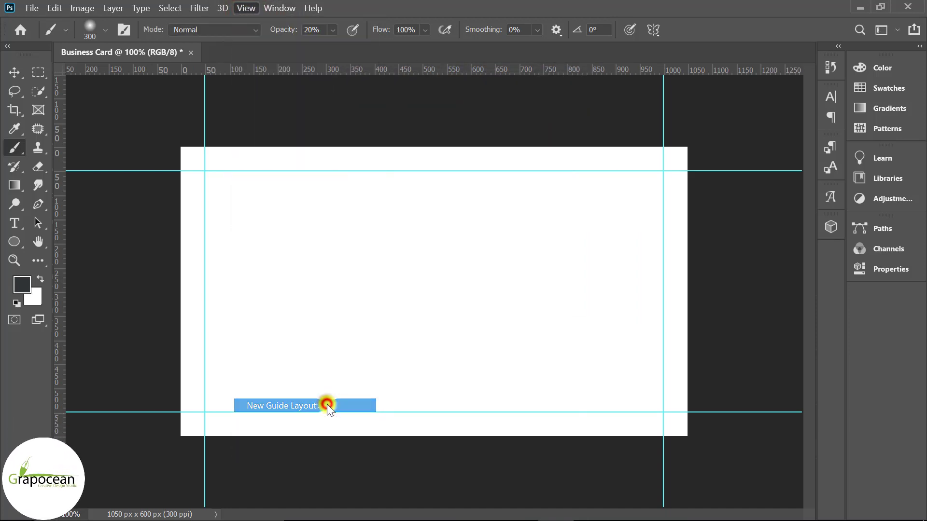
type("2")
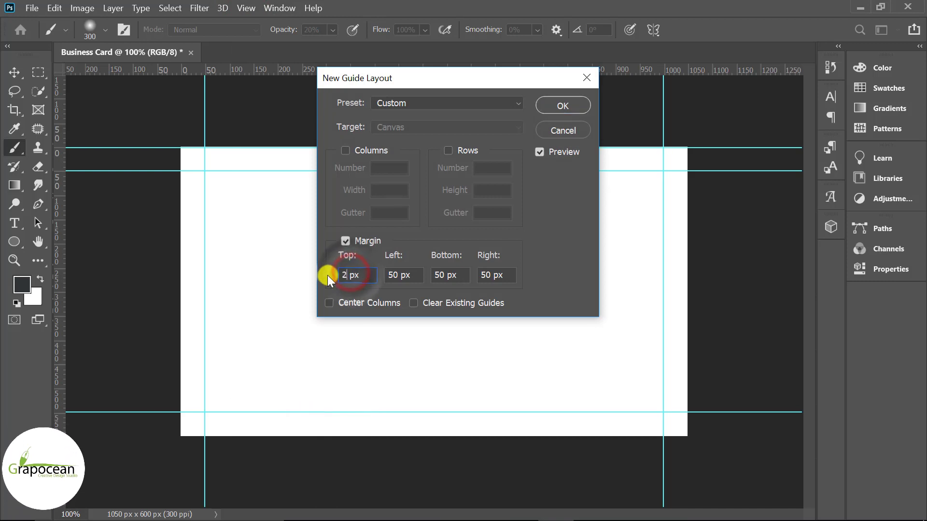
type("525")
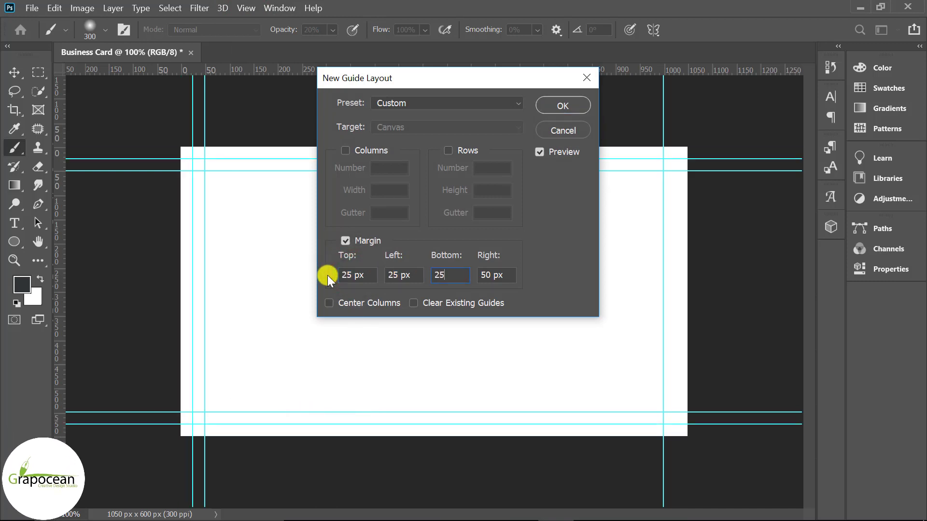
key("Tab")
type("25")
key("Tab")
key("Return")
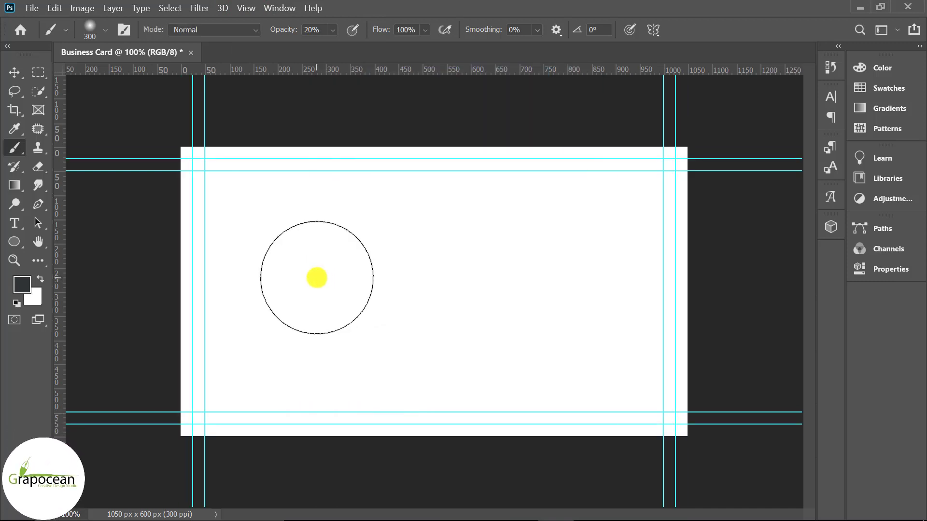
key("v")
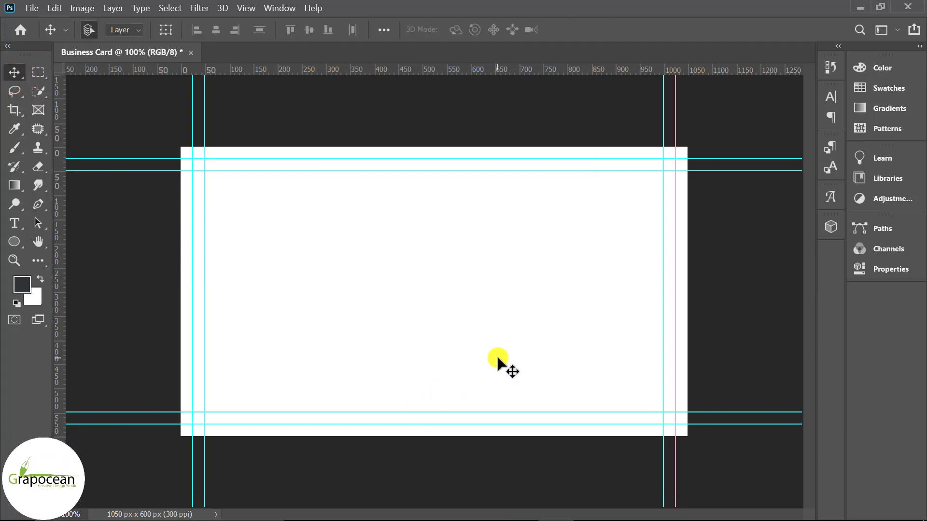
- Draw a rectangle covering the whole card
left_click_drag(19, 238, 57, 244)
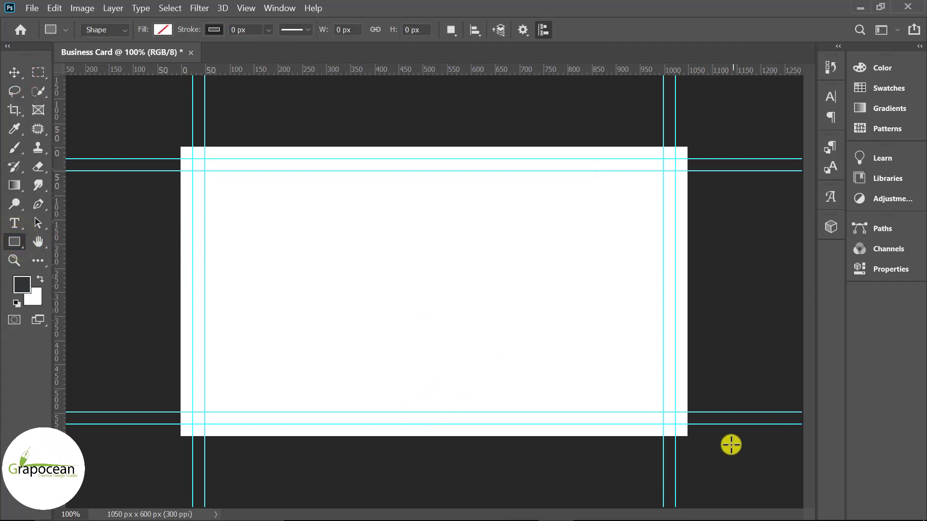
left_click_drag(691, 440, 178, 143)
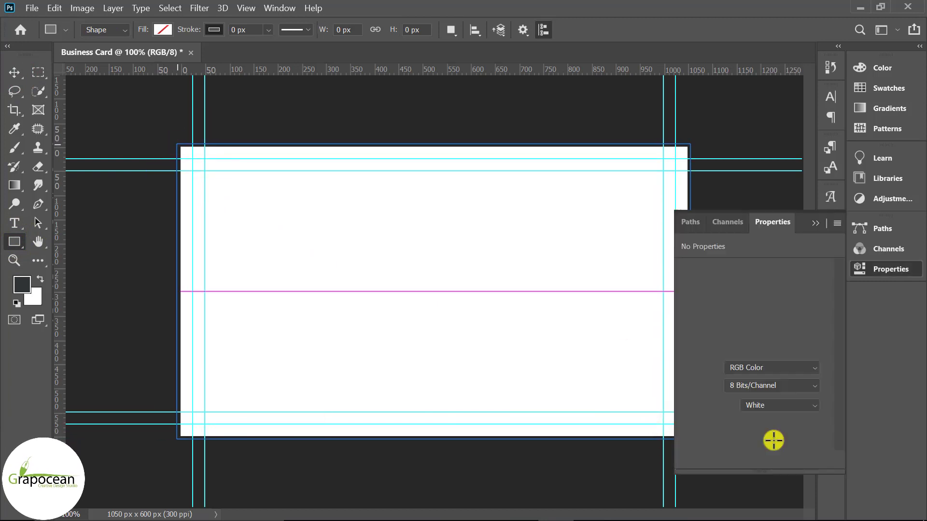
left_click(815, 222)
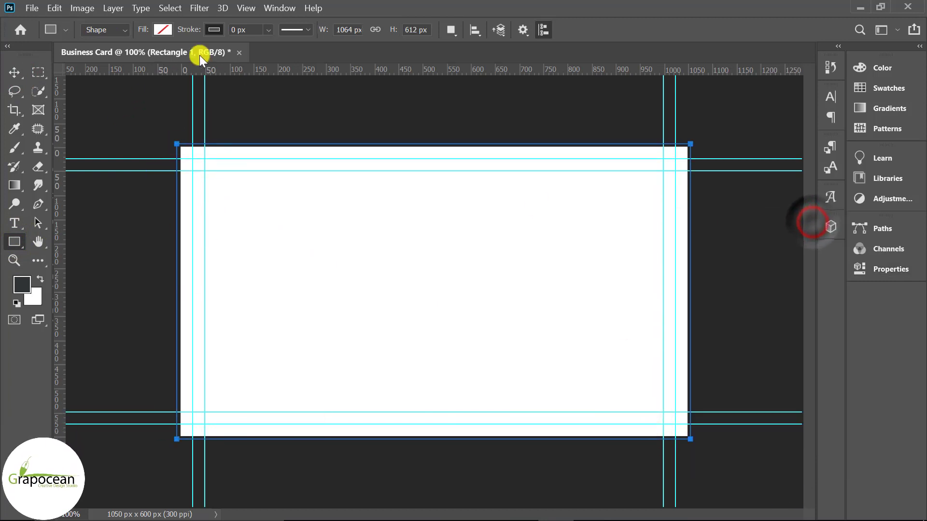
- Fill the rectangle with near-black #1a1c1d
left_click(216, 30)
left_click(167, 30)
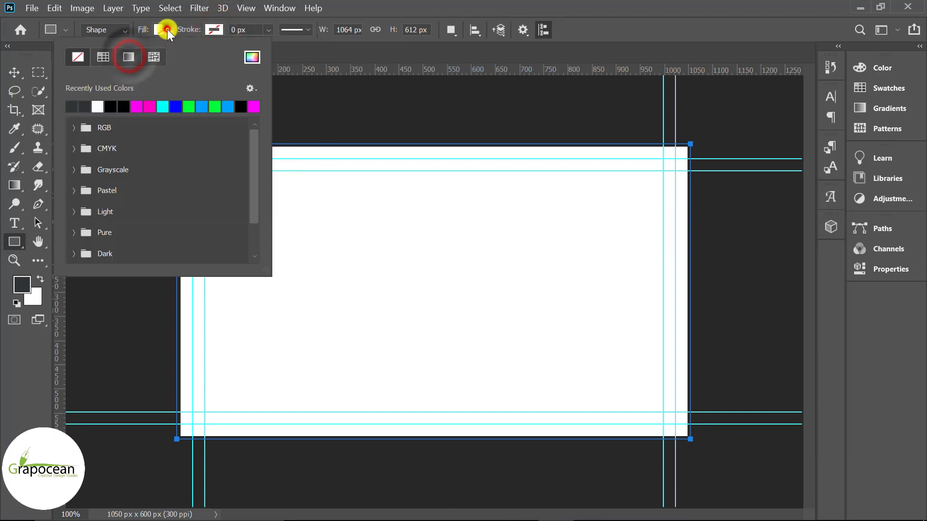
left_click(73, 104)
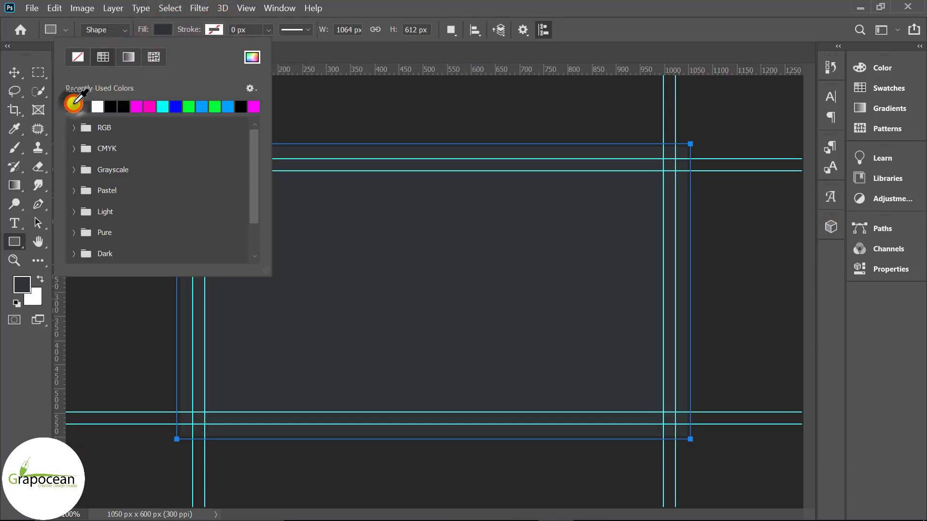
left_click(252, 57)
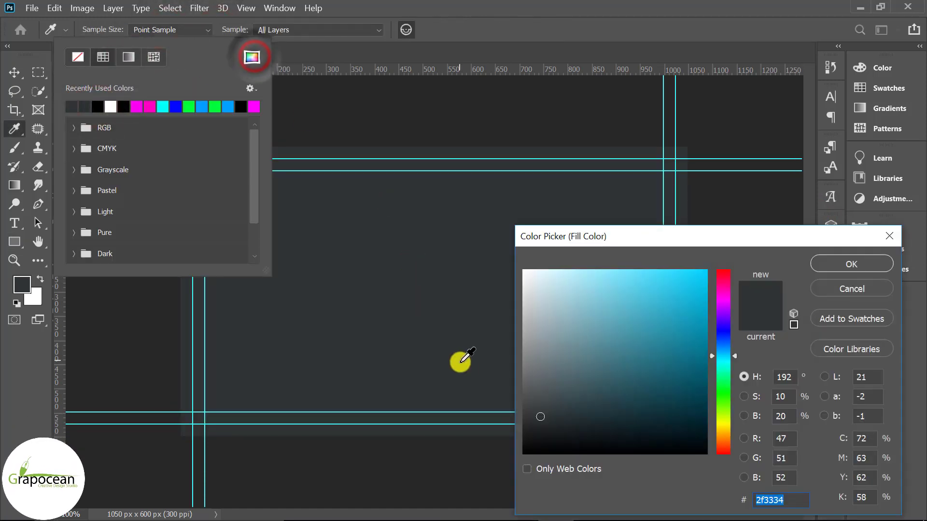
left_click_drag(543, 420, 549, 430)
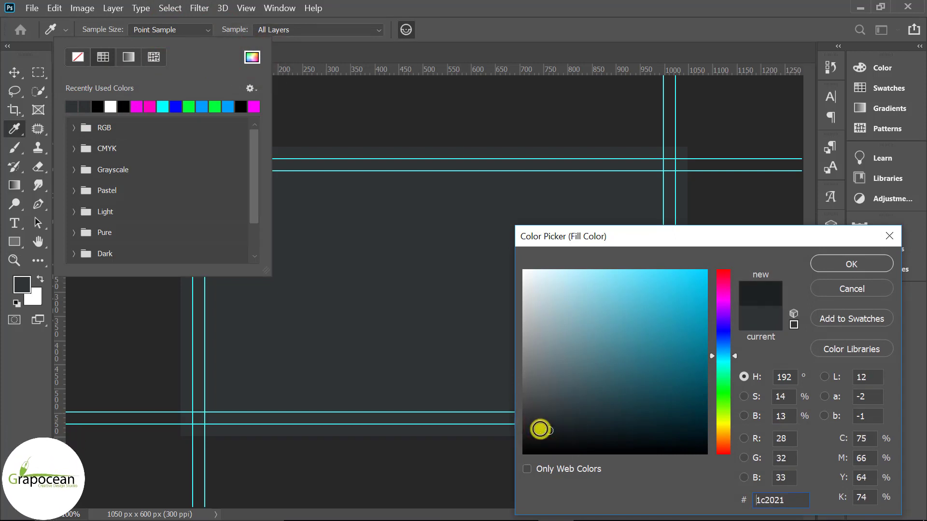
left_click(852, 264)
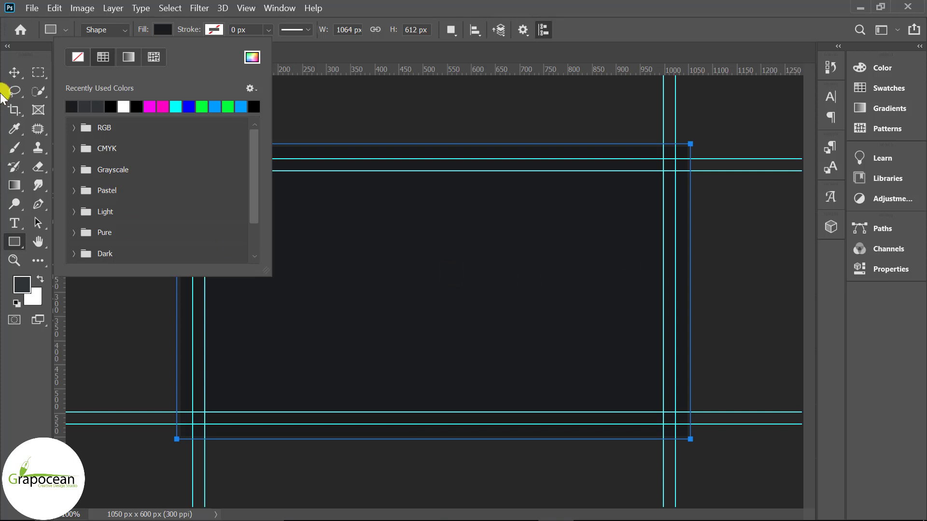
left_click(14, 72)
key("ctrl+0")
key("F7")
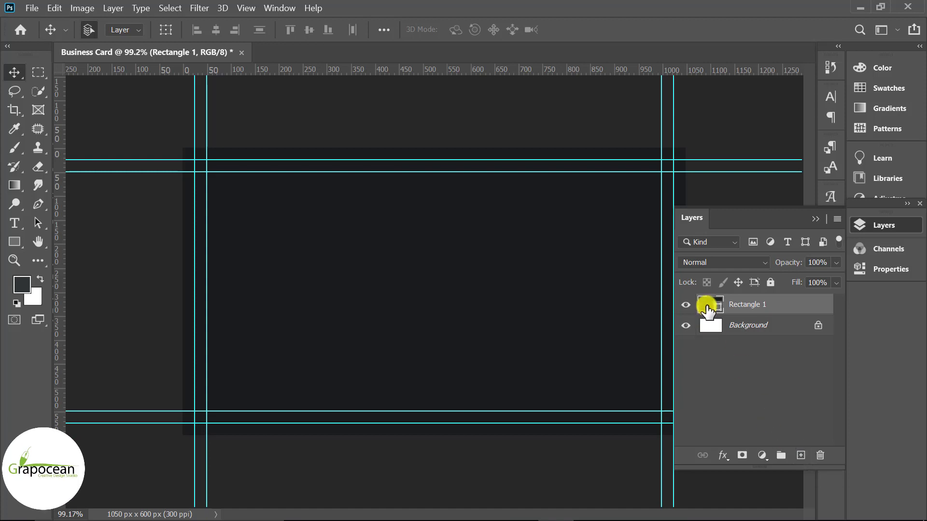
- Duplicate Rectangle 1 and recolour the original layer white
left_click_drag(719, 311, 801, 455)
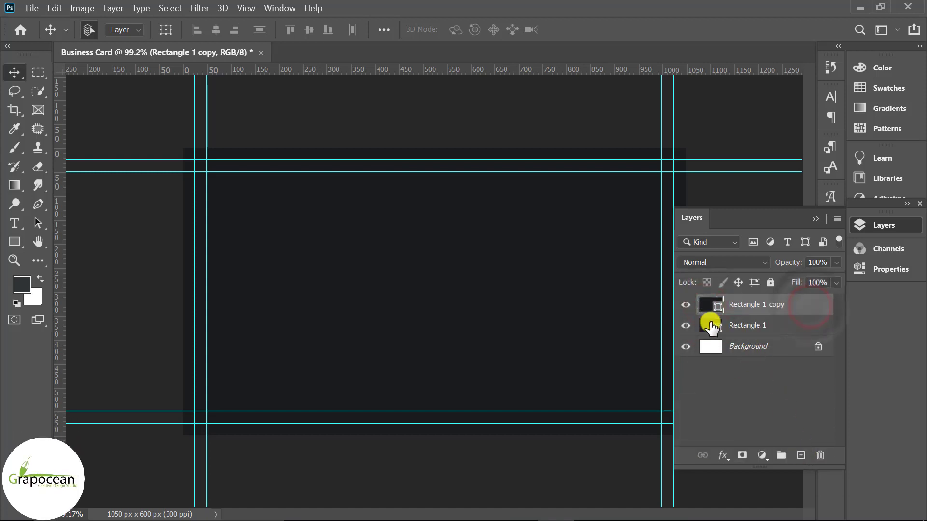
left_click(708, 324)
double_click(708, 324)
left_click_drag(552, 361, 495, 260)
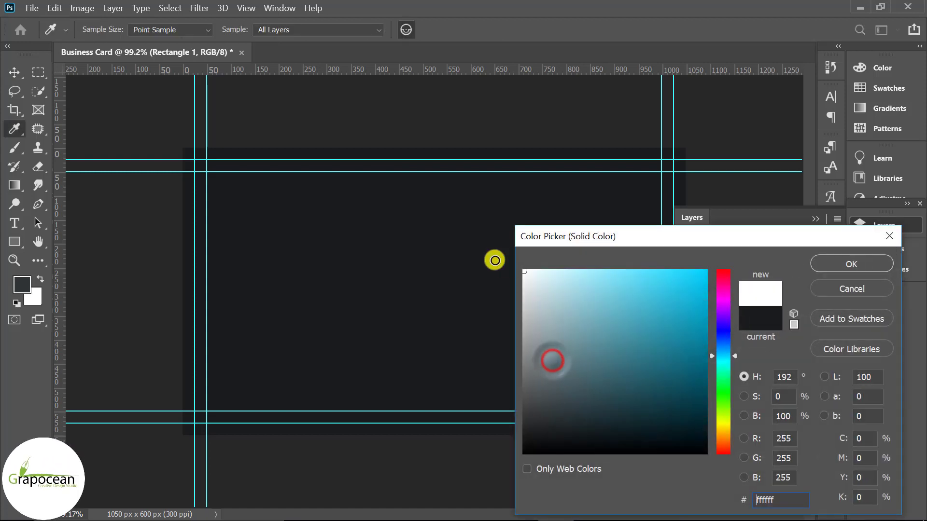
left_click(852, 292)
left_click(765, 305)
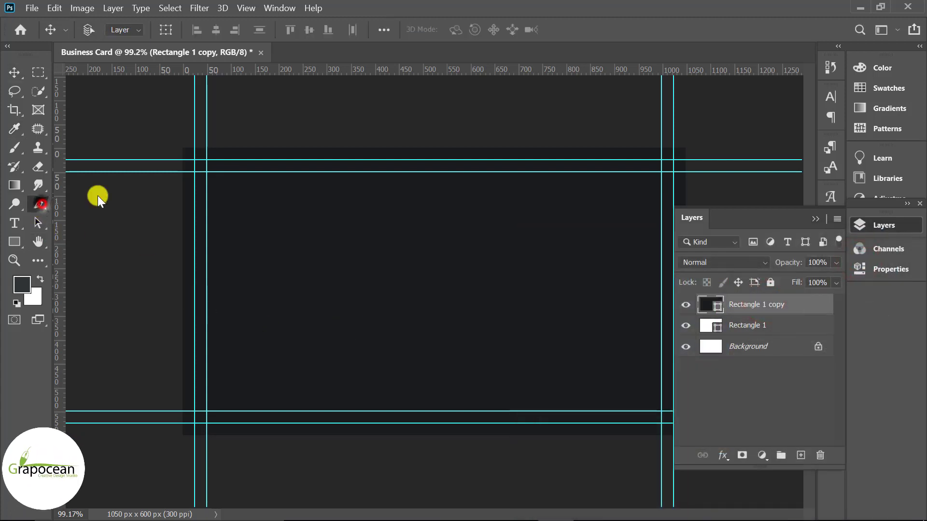
- Move the dark copy's corner anchors right so its left edge slants diagonally
key("p")
key("ctrl+minus")
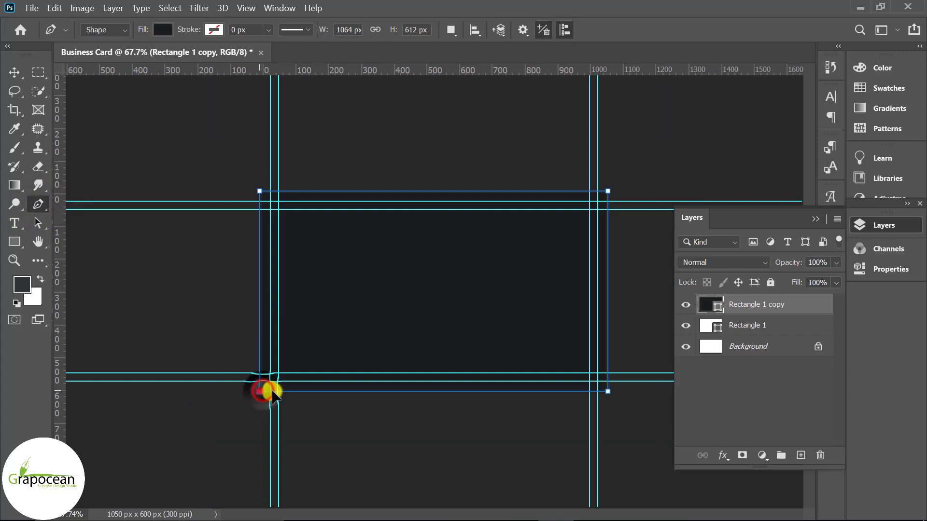
left_click_drag(263, 392, 389, 392)
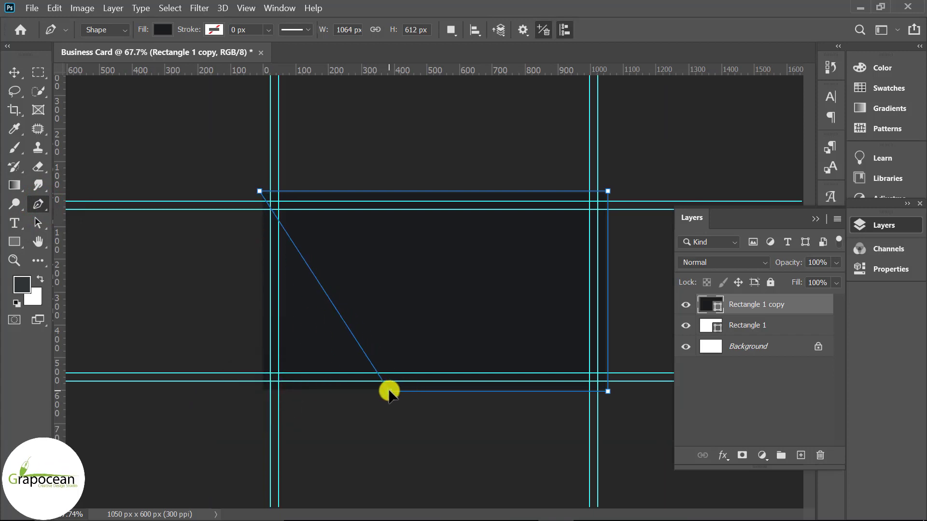
left_click(463, 222)
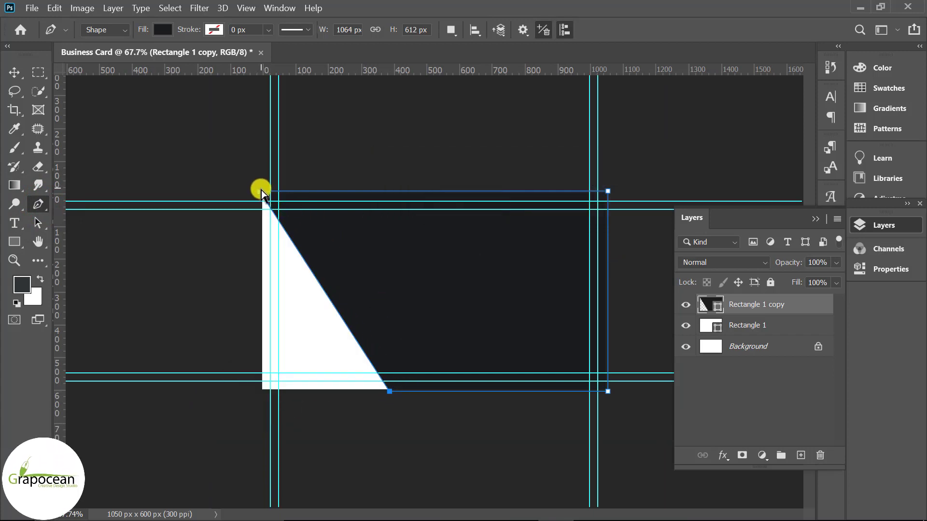
mouse_move(261, 192)
left_mouse_down()
mouse_move(342, 183)
mouse_move(331, 183)
left_mouse_up()
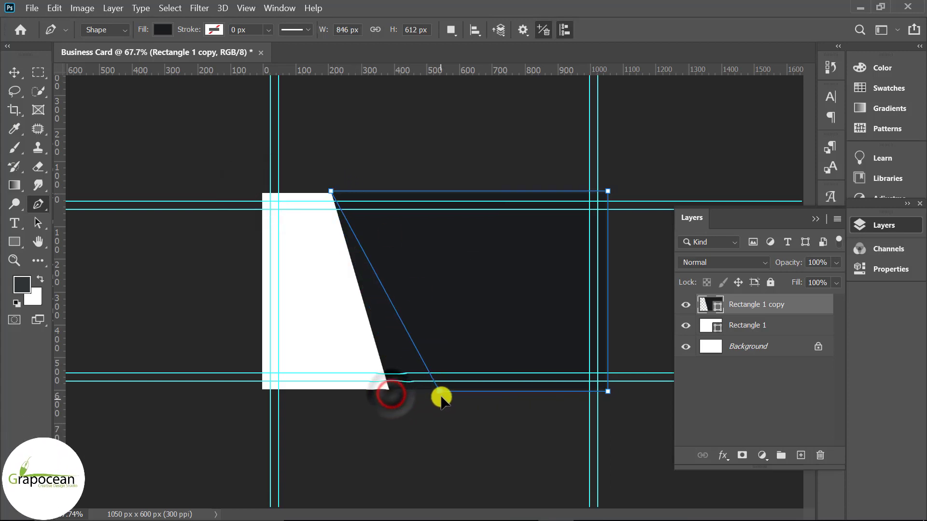
left_click_drag(441, 399, 420, 391)
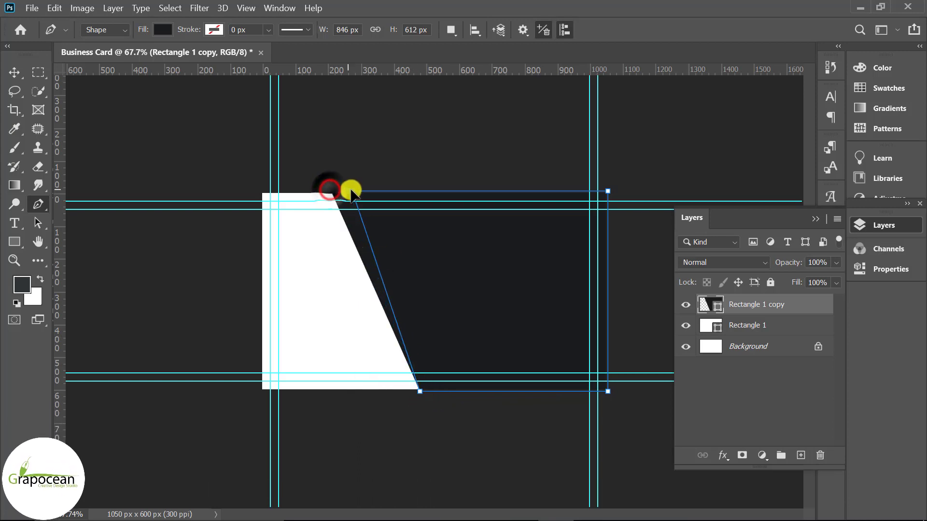
key("v")
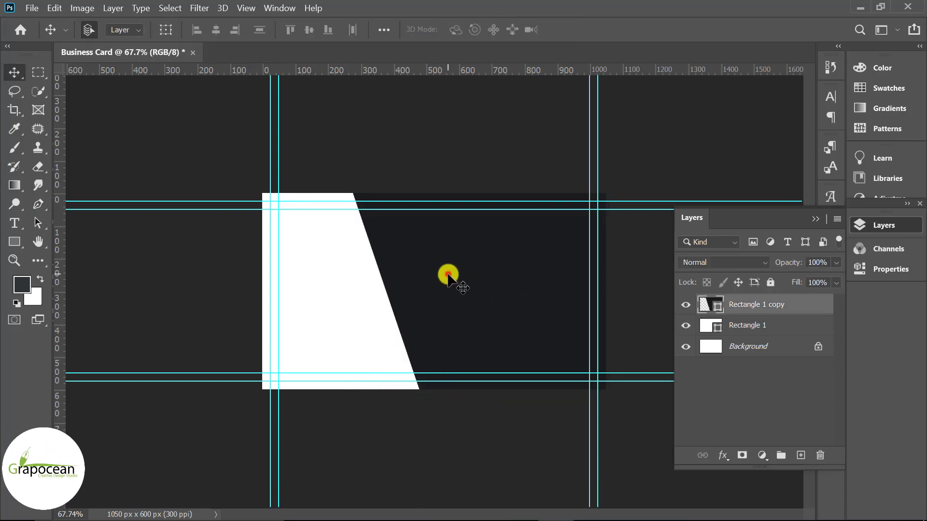
- Shift the dark overlay about 300 px right and duplicate it as Rectangle 1 copy 2
left_click_drag(448, 273, 551, 276)
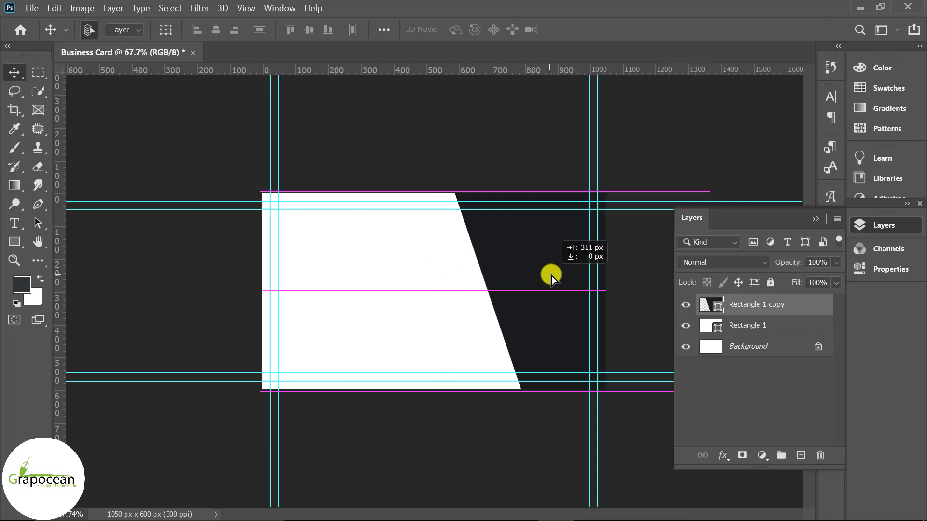
left_click_drag(550, 276, 538, 274)
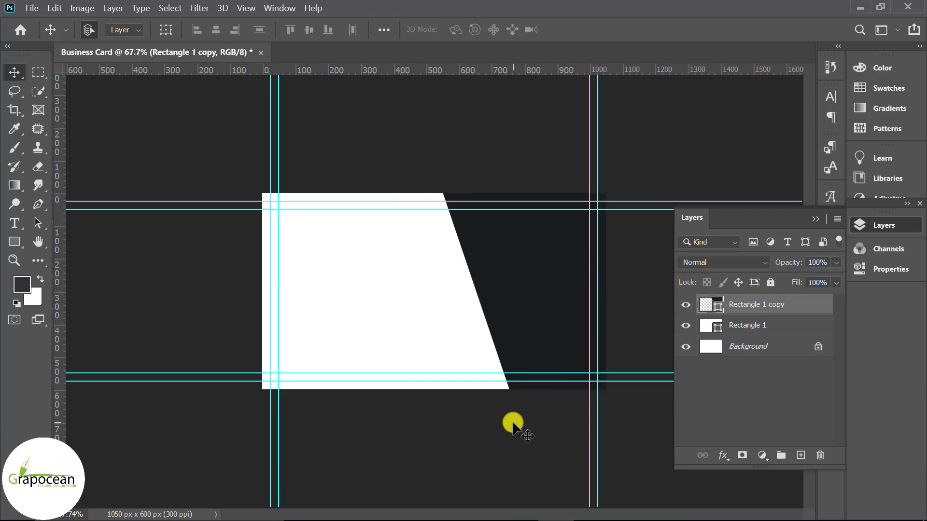
left_click_drag(805, 304, 800, 453)
- Move the duplicate over the card's left side and flip it horizontally and vertically
left_click_drag(499, 272, 225, 273)
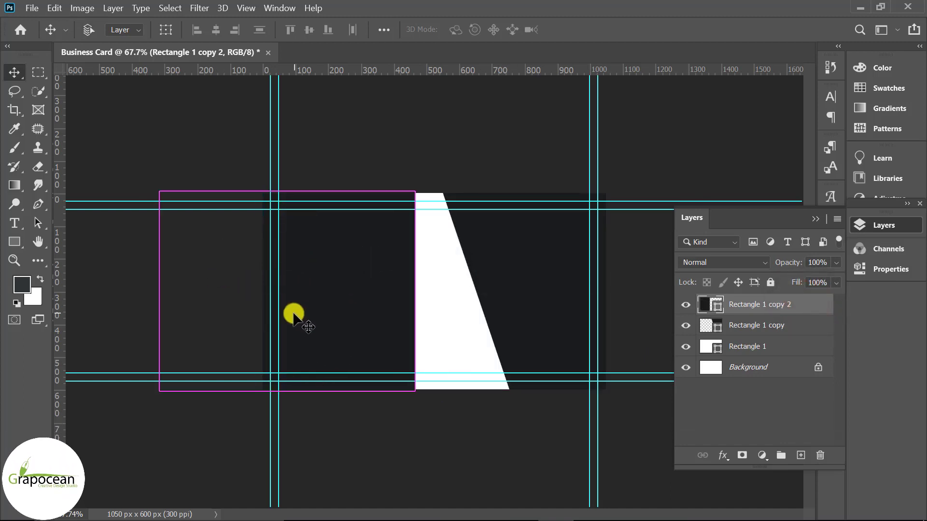
key("ctrl+t")
right_click(335, 290)
left_click(393, 266)
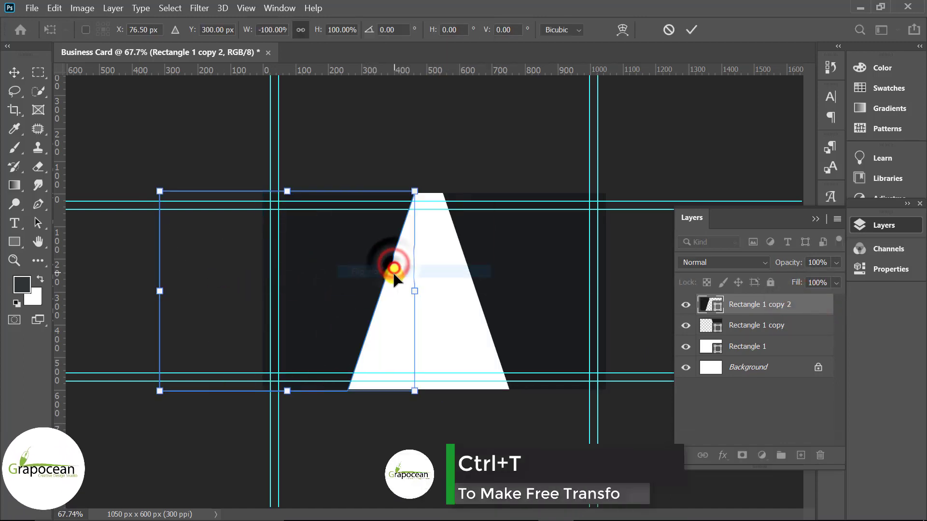
right_click(341, 315)
left_click(403, 299)
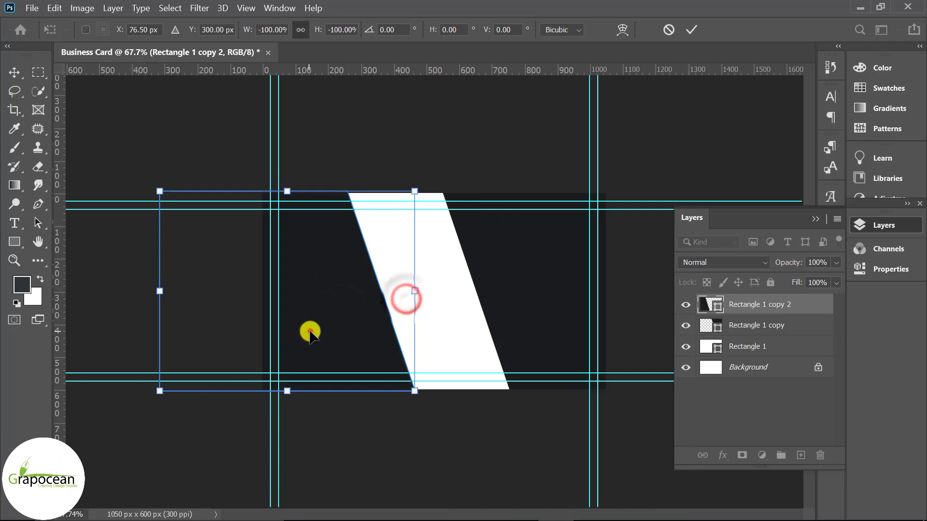
- Scale the flipped copy down into a dark inner trapezoid inside the white shape
left_click_drag(310, 332, 379, 325)
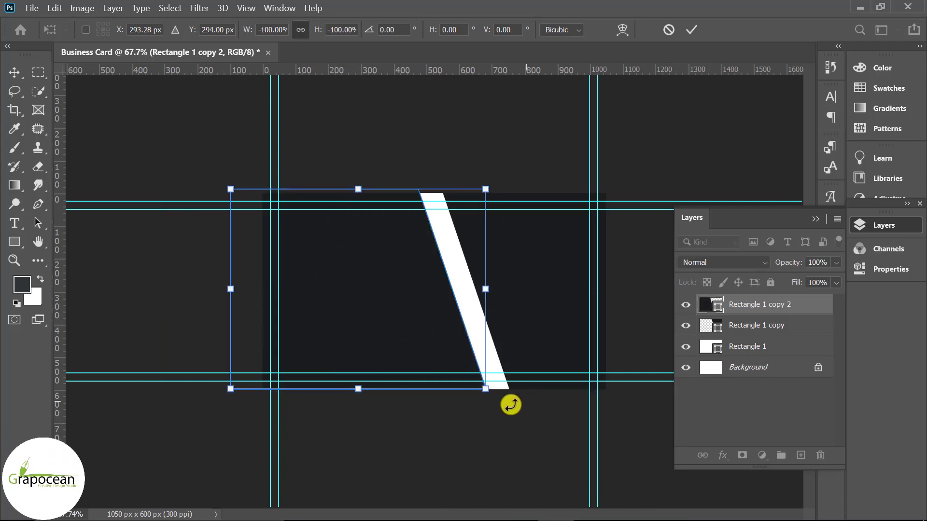
mouse_move(487, 389)
left_mouse_down()
mouse_move(439, 352)
mouse_move(434, 328)
left_mouse_up()
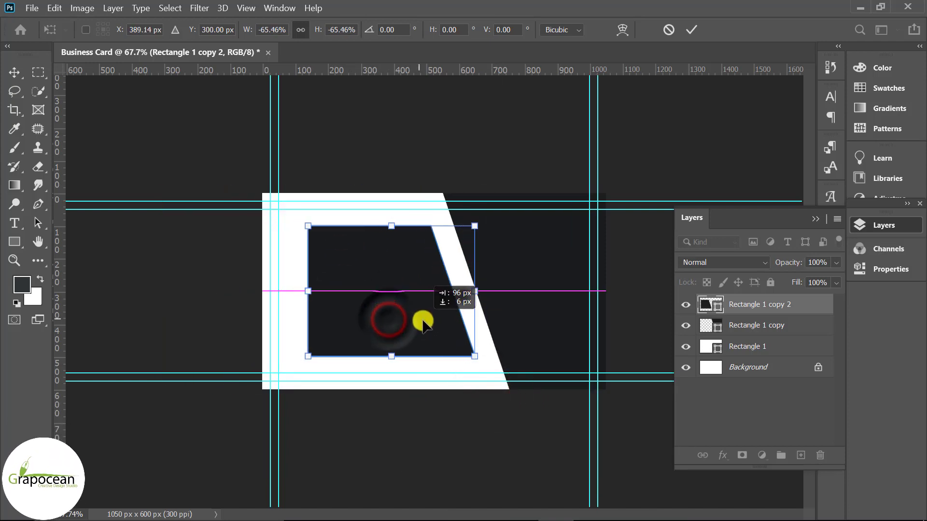
key("Return")
right_click(19, 238)
left_click(59, 239)
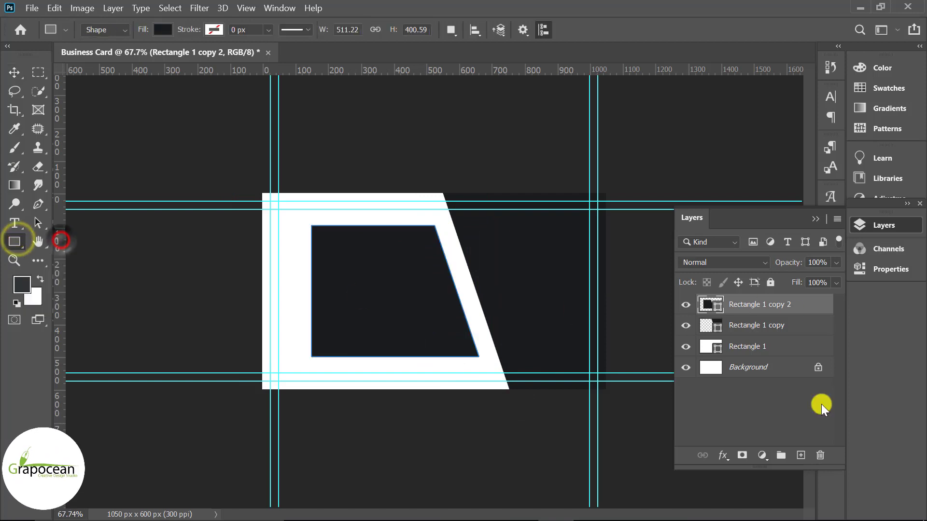
- Draw a dark-filled, strokeless rectangle over the frame's left bar
left_click(801, 455)
key("ctrl+plus")
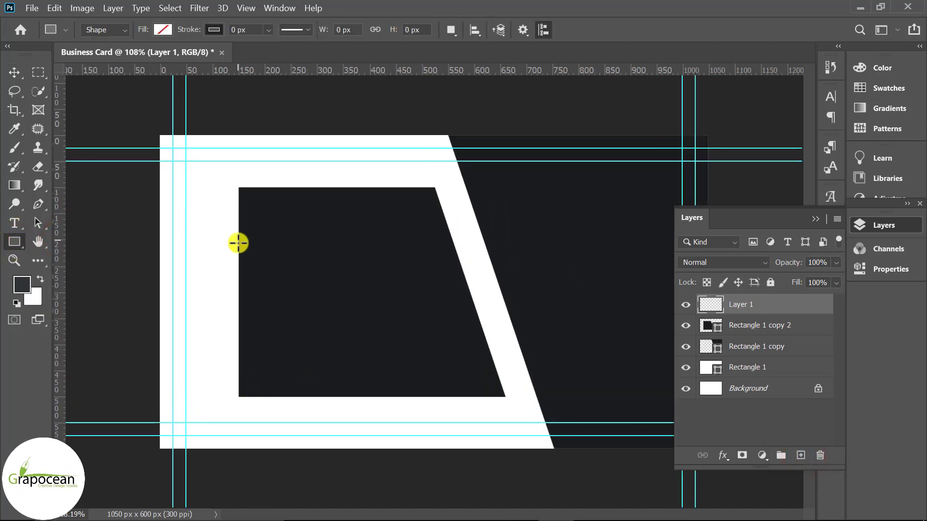
mouse_move(139, 186)
left_mouse_down()
mouse_move(257, 370)
mouse_move(259, 396)
left_mouse_up()
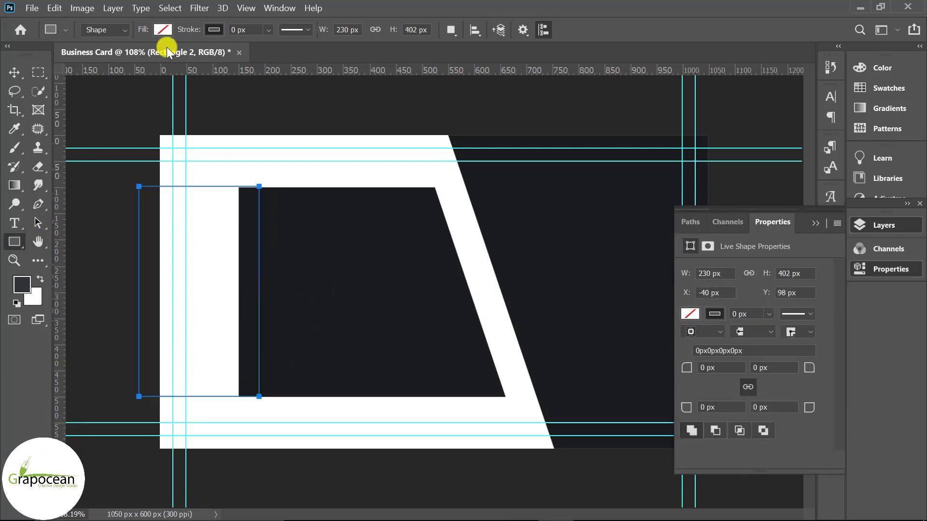
left_click(214, 31)
left_click(130, 56)
left_click(163, 31)
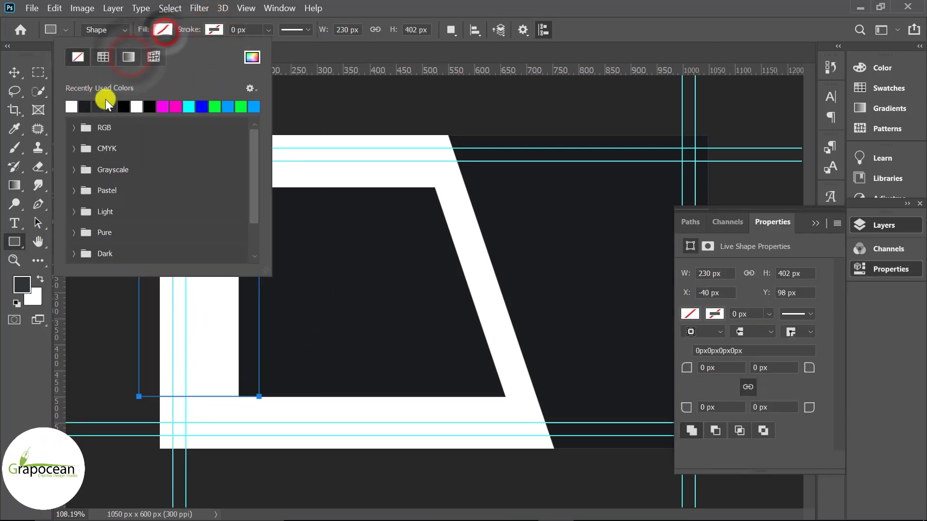
left_click(83, 107)
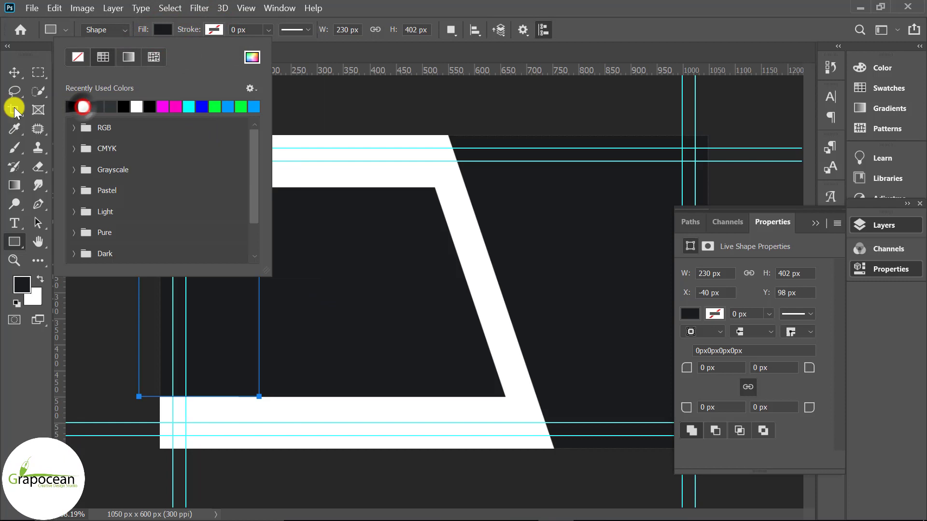
left_click(14, 73)
- Align the rectangle's top and bottom edges with the inner trapezoid
scroll(135, 168, "up", 5)
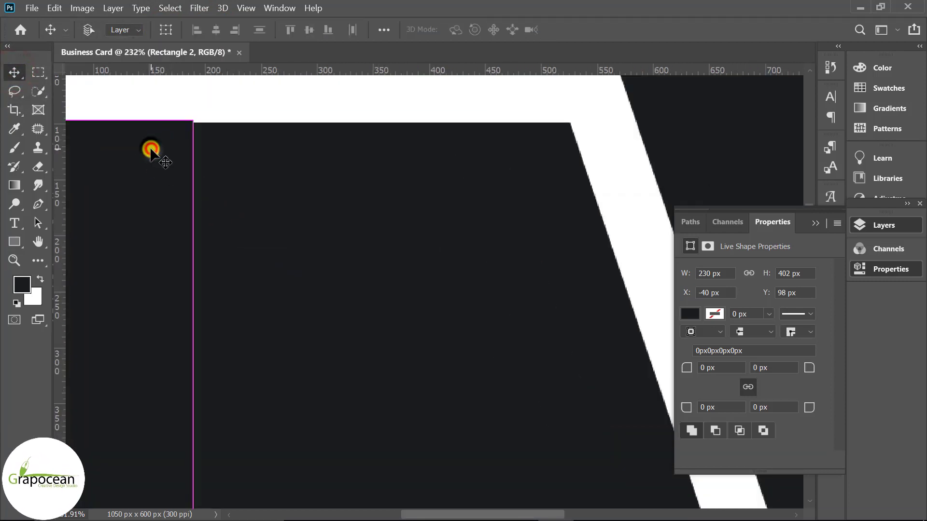
key("ctrl+t")
scroll(244, 233, "down", 3)
scroll(102, 142, "up", 2)
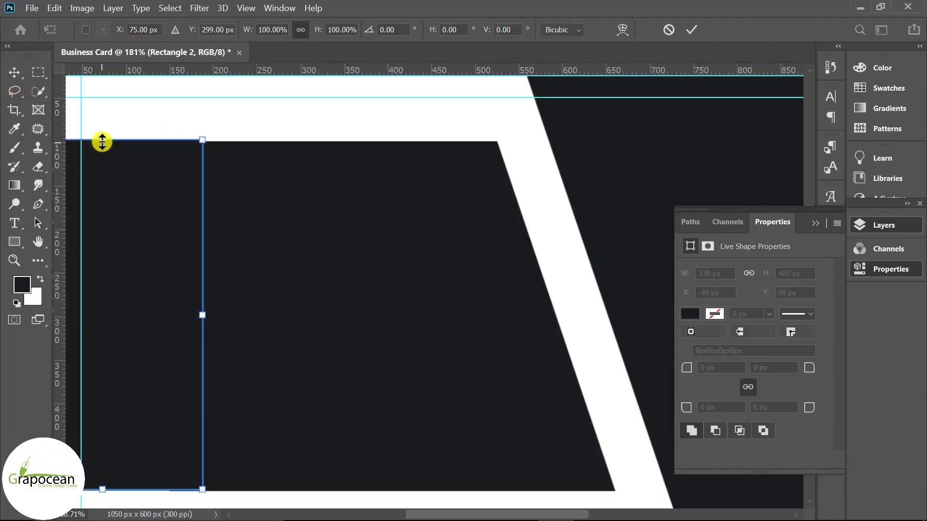
left_click_drag(102, 141, 102, 143)
scroll(217, 320, "down", 3)
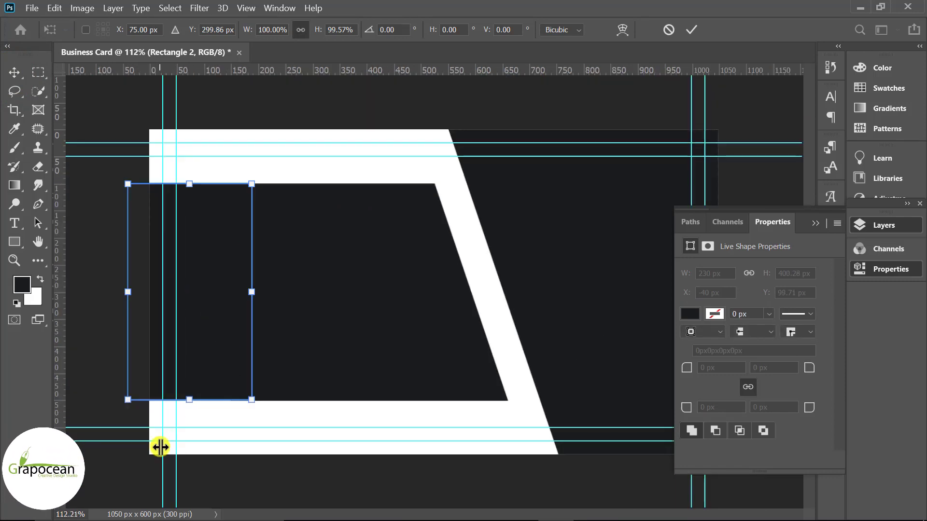
scroll(187, 431, "up", 5)
left_click_drag(195, 327, 196, 329)
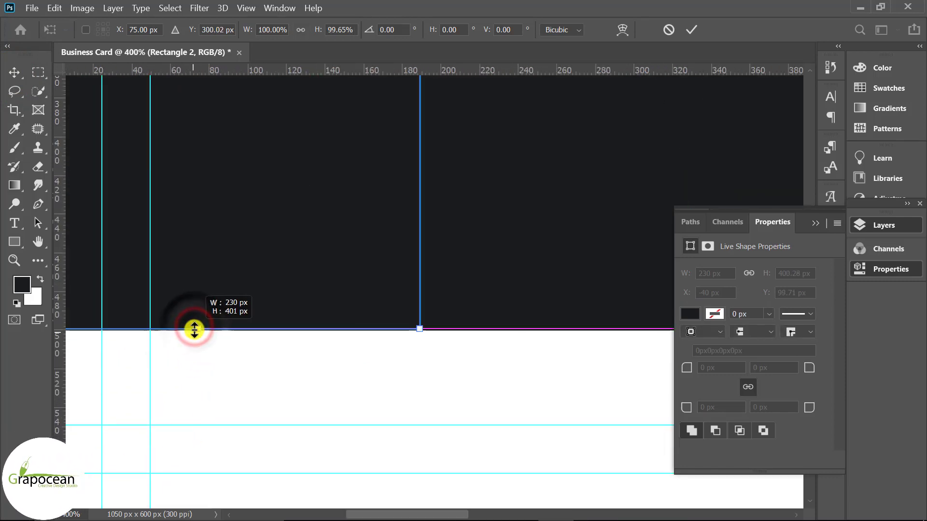
left_click(696, 29)
key("ctrl+0")
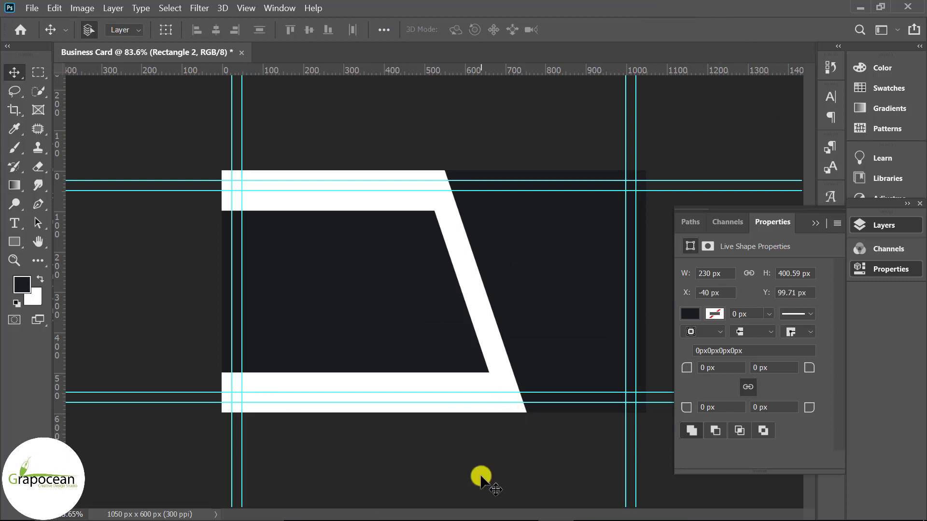
- Merge Rectangle 1 copy 2 and the new rectangle into one Rectangle 2 shape
left_click(816, 225)
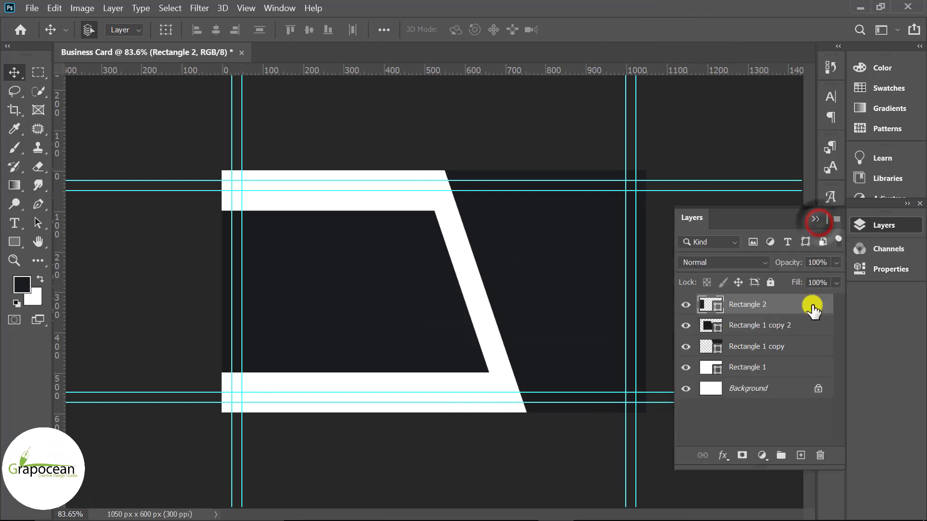
left_click(767, 325, "shift")
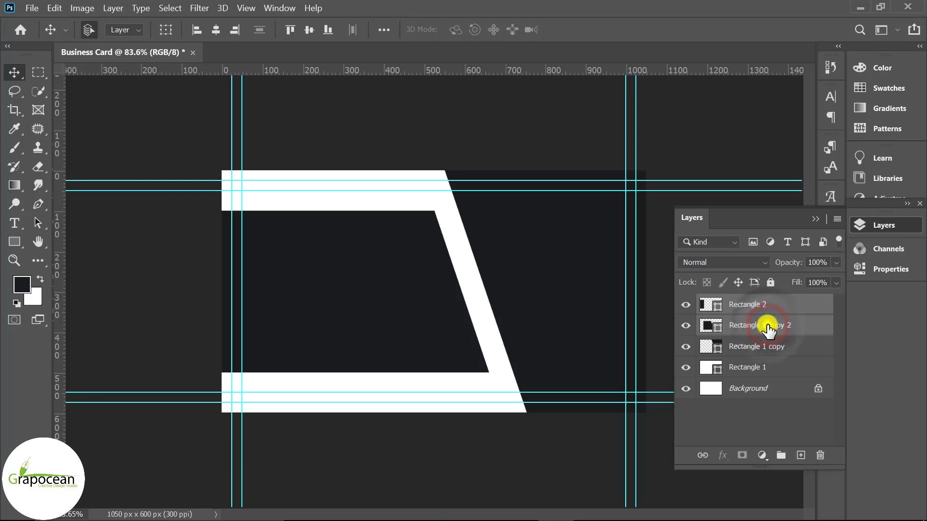
right_click(767, 326)
left_click(647, 441)
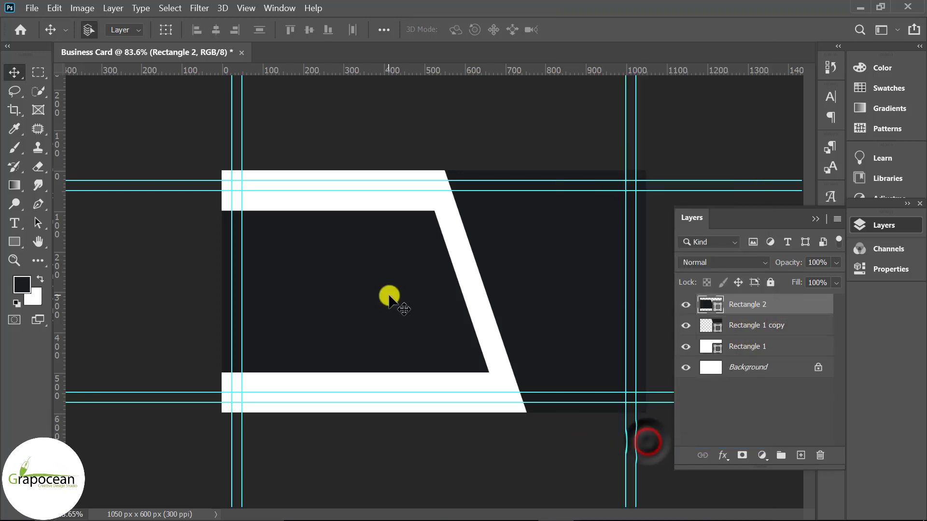
key("ctrl+plus")
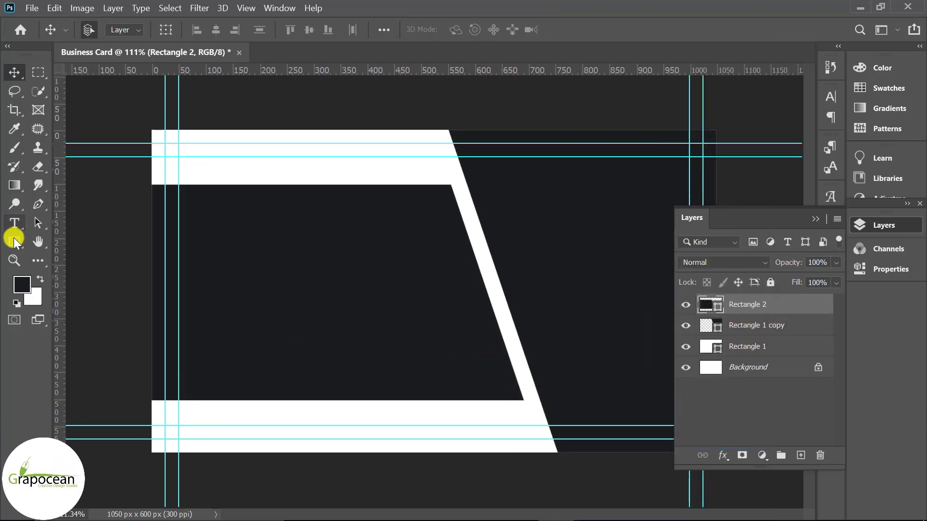
left_click(13, 240)
left_click(57, 239)
- Draw a tall thin rectangle with a dark grey fill on a new layer
left_click(813, 457)
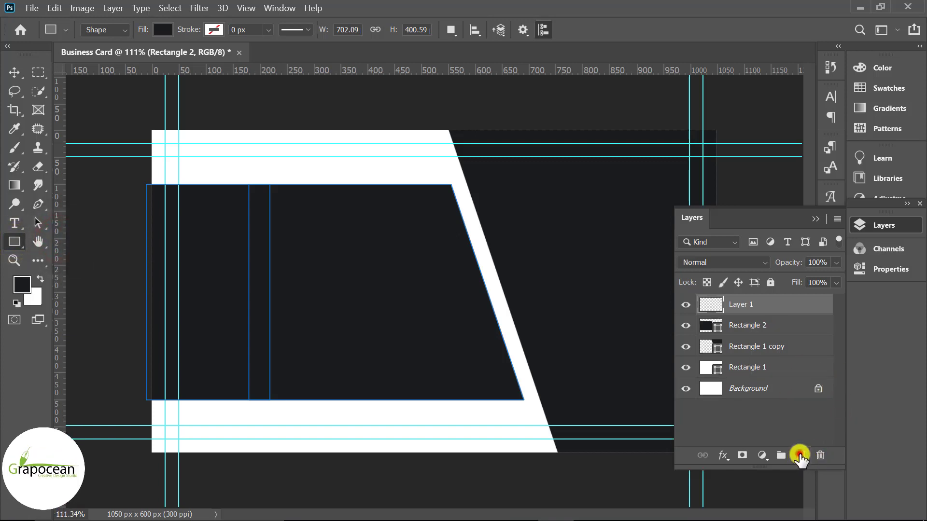
mouse_move(393, 193)
left_mouse_down()
mouse_move(408, 451)
mouse_move(433, 481)
mouse_move(406, 494)
left_mouse_up()
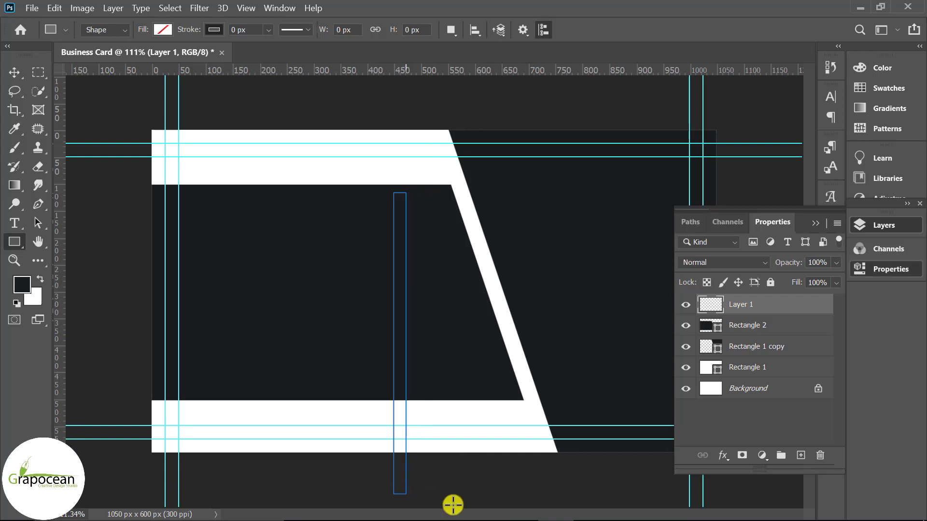
left_click(212, 30)
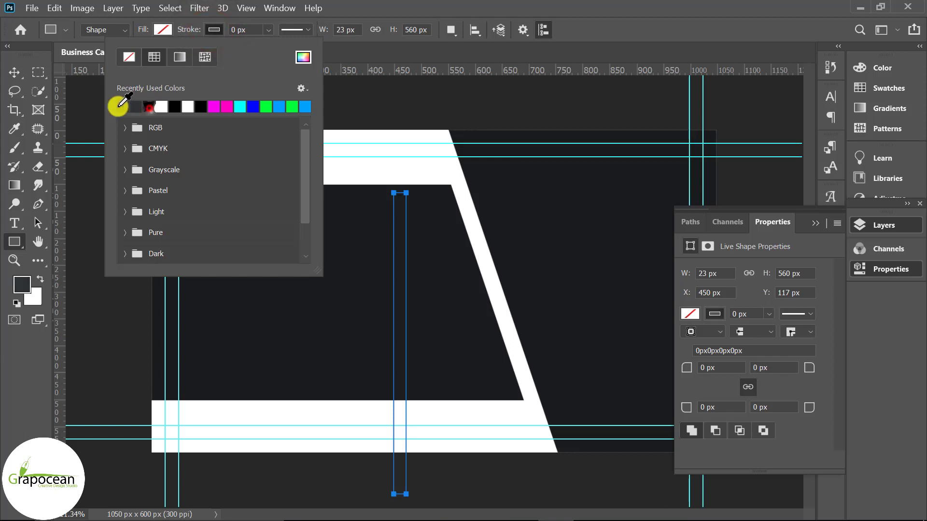
left_click(14, 72)
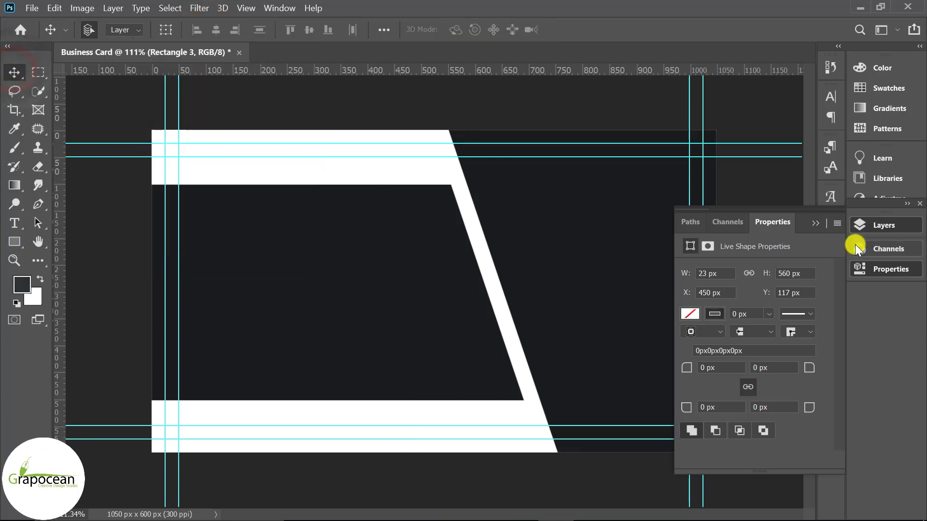
left_click(14, 241)
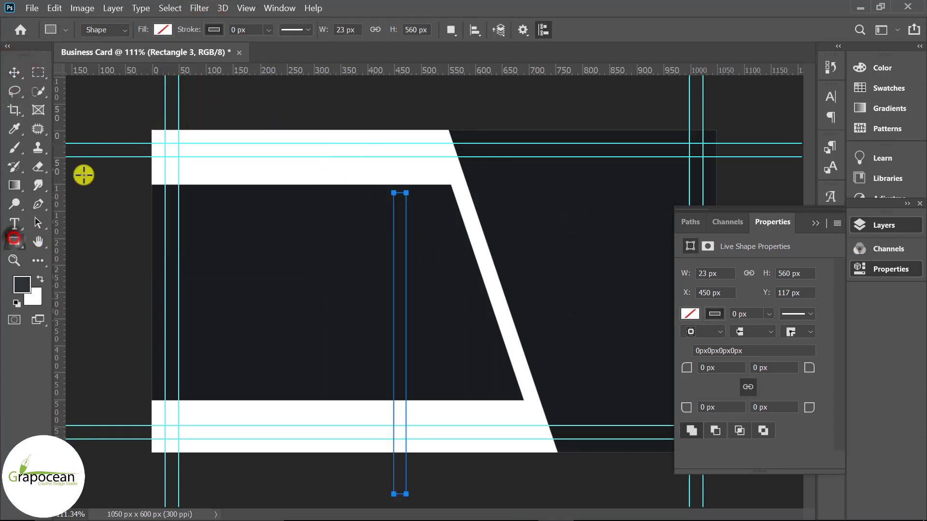
left_click(214, 30)
left_click(69, 98)
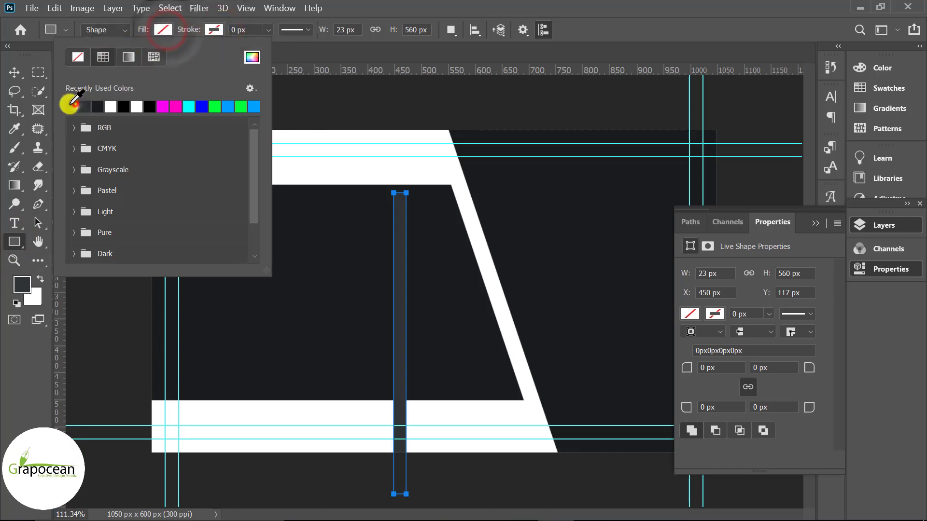
left_click(13, 72)
- Rotate the bar about -18.67° and widen it along the white frame's slanted edge
left_click_drag(399, 339, 497, 301)
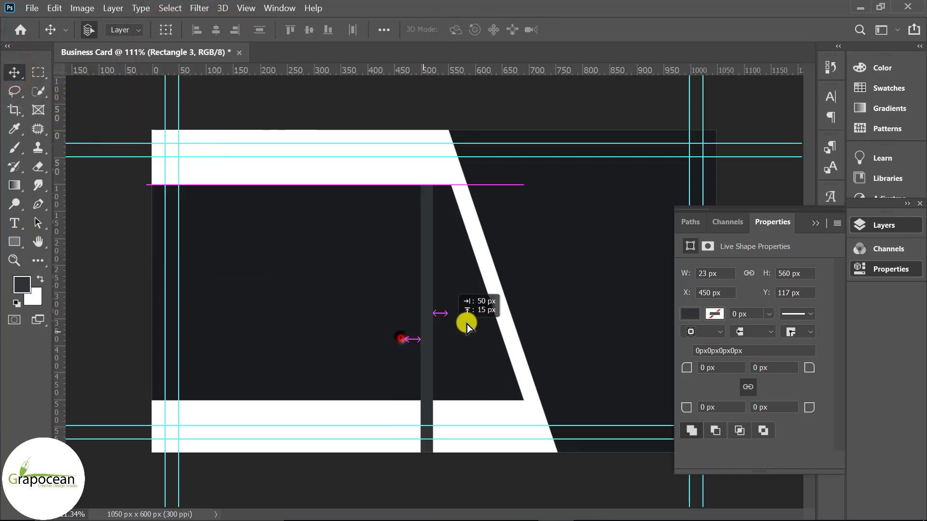
key("ctrl+t")
scroll(545, 453, "down", 2)
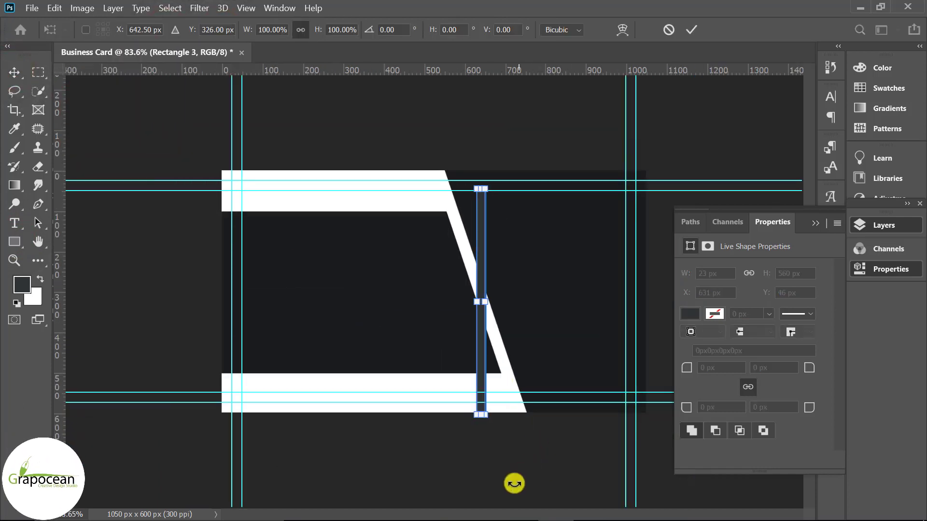
left_click_drag(513, 482, 568, 468)
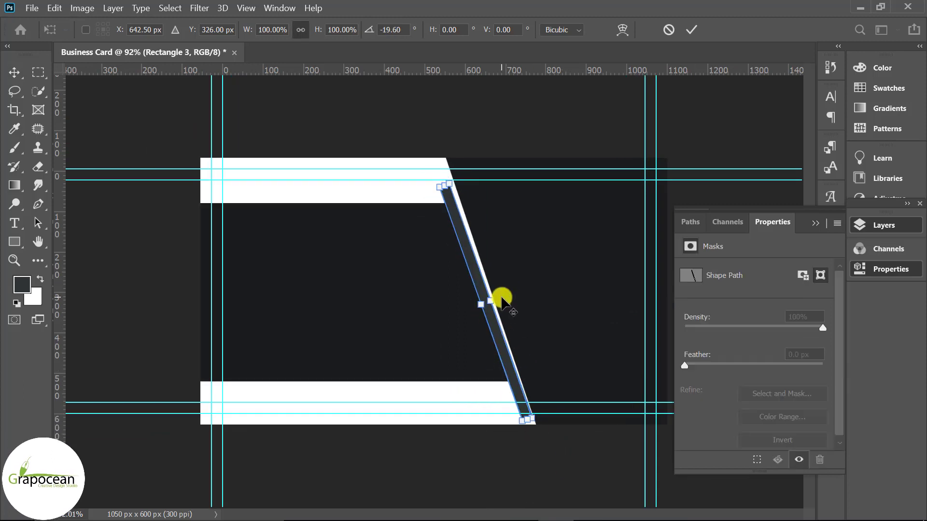
scroll(500, 302, "up", 3)
left_click_drag(533, 315, 539, 313)
scroll(484, 304, "down", 2)
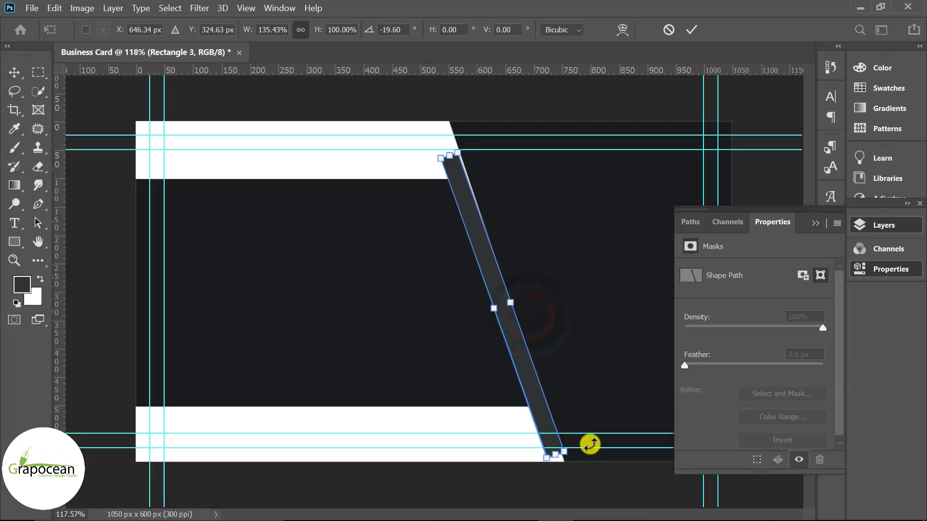
left_click_drag(579, 410, 580, 473)
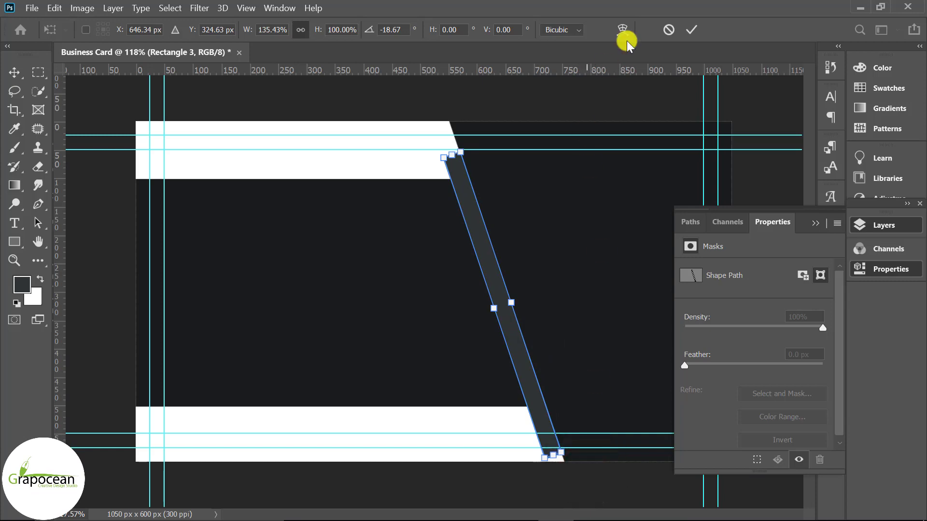
key("Return")
- Load Rectangle 3's outline as a selection and hide the layer
left_click(815, 223)
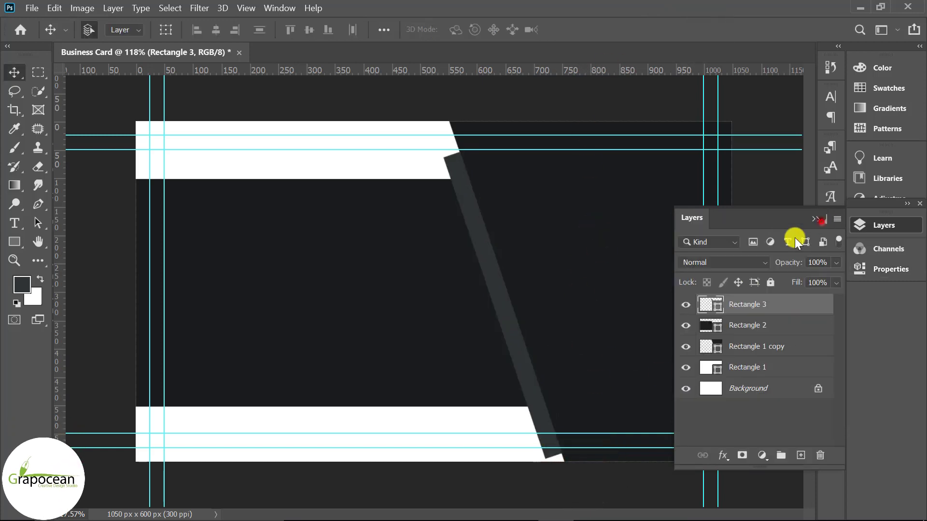
left_click(701, 304, "ctrl")
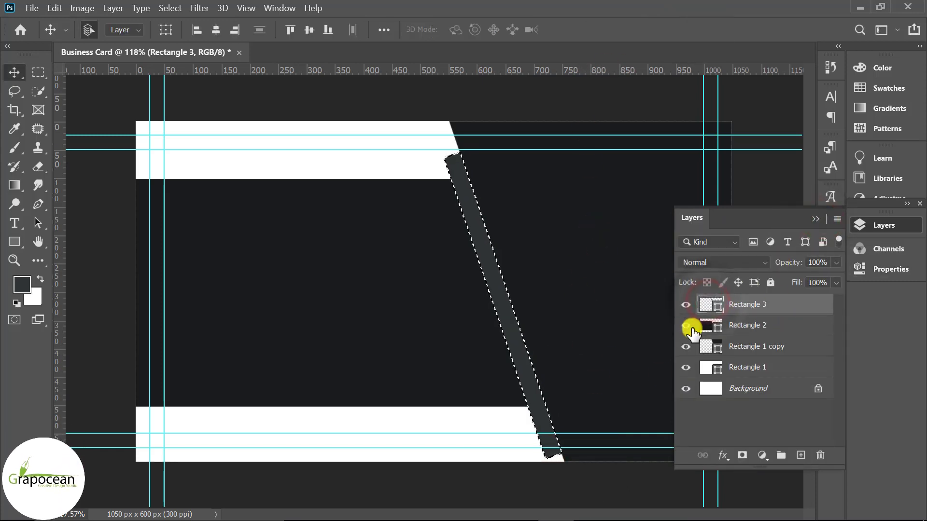
left_click(687, 305)
scroll(548, 363, "up", 5)
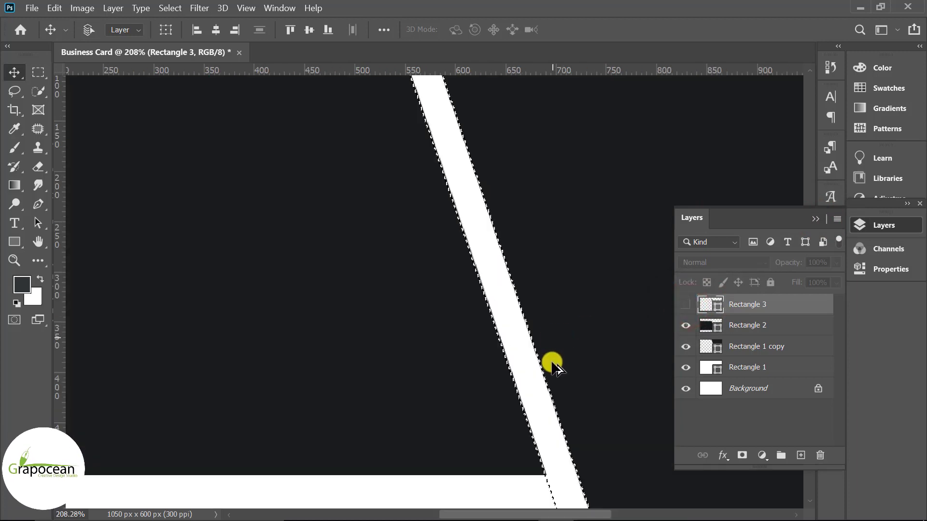
scroll(480, 343, "up", 2)
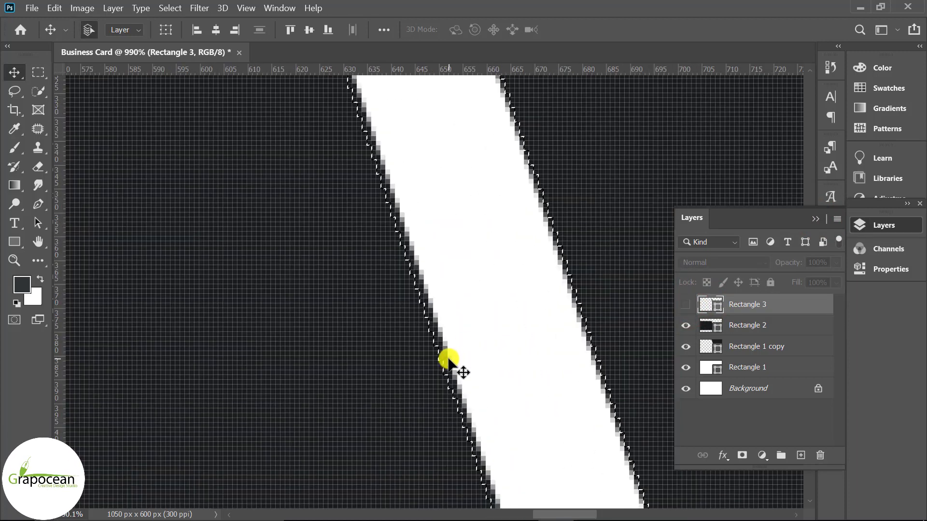
- Contract the selection slightly with Select > Modify > Contract
left_click(160, 10)
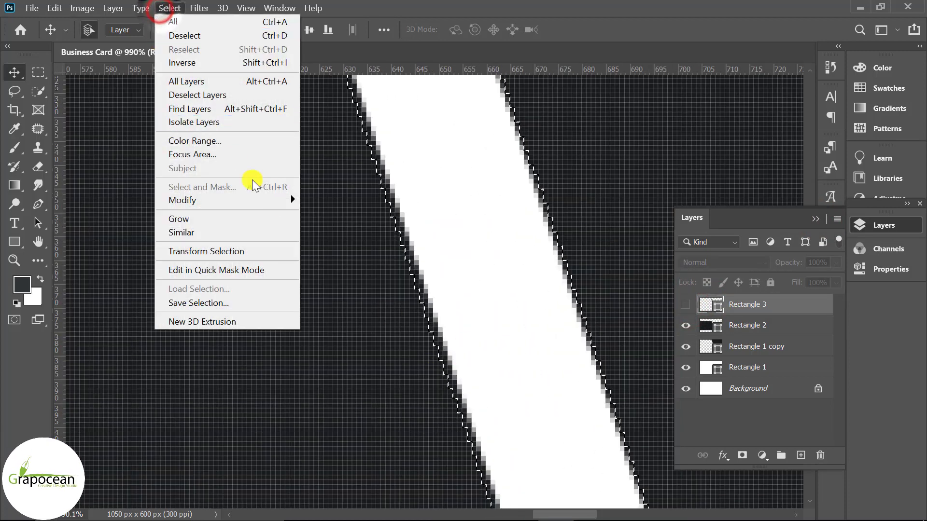
mouse_move(183, 200)
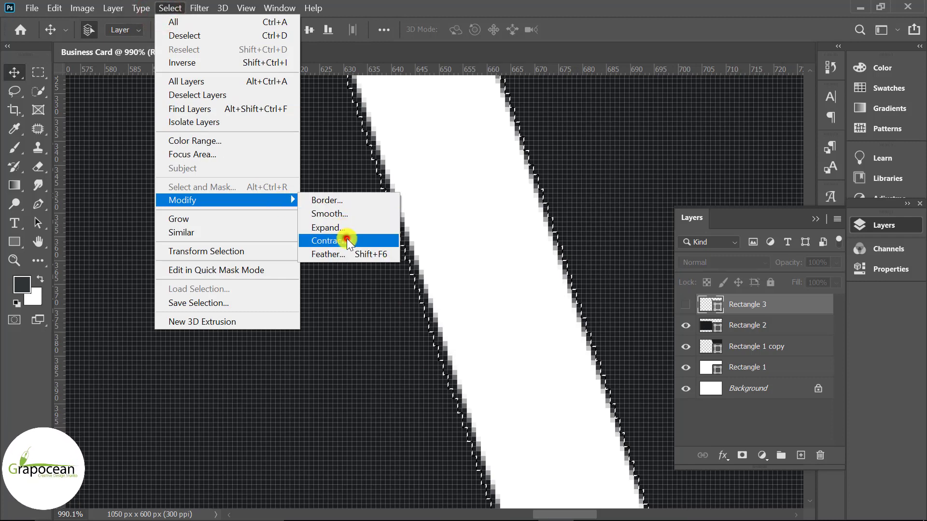
left_click(346, 239)
left_click(532, 163)
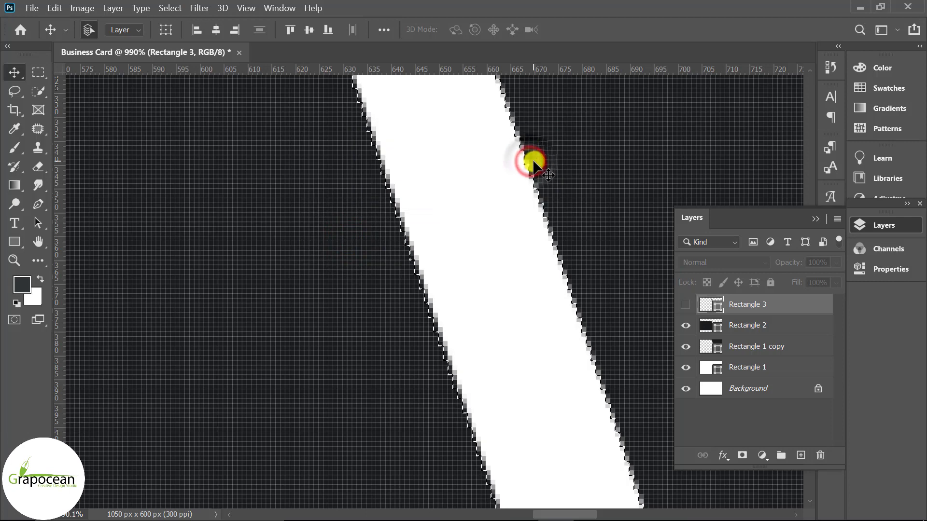
scroll(458, 339, "down", 5)
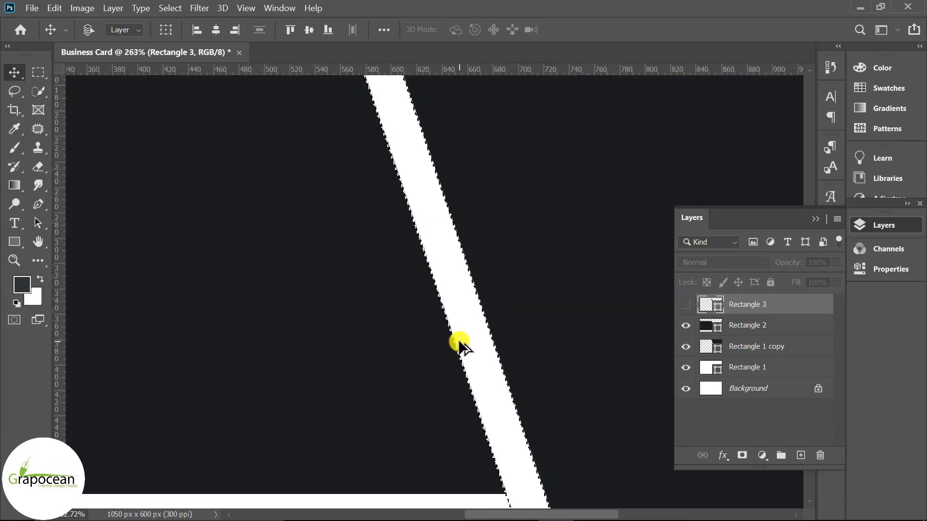
scroll(496, 331, "down", 3)
scroll(502, 338, "up", 2)
scroll(502, 296, "up", 2)
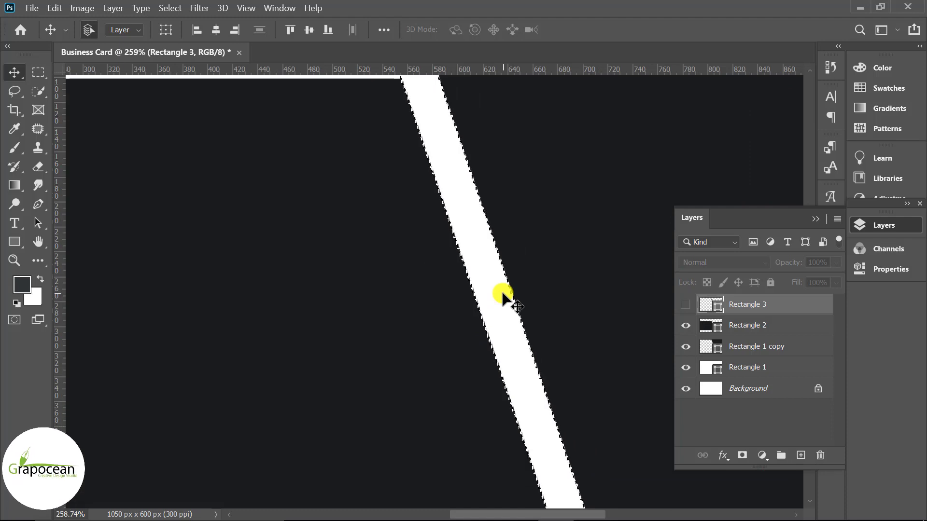
- Add a new layer and set up a smaller Brush at 20% opacity
left_click(802, 456)
left_click(12, 141)
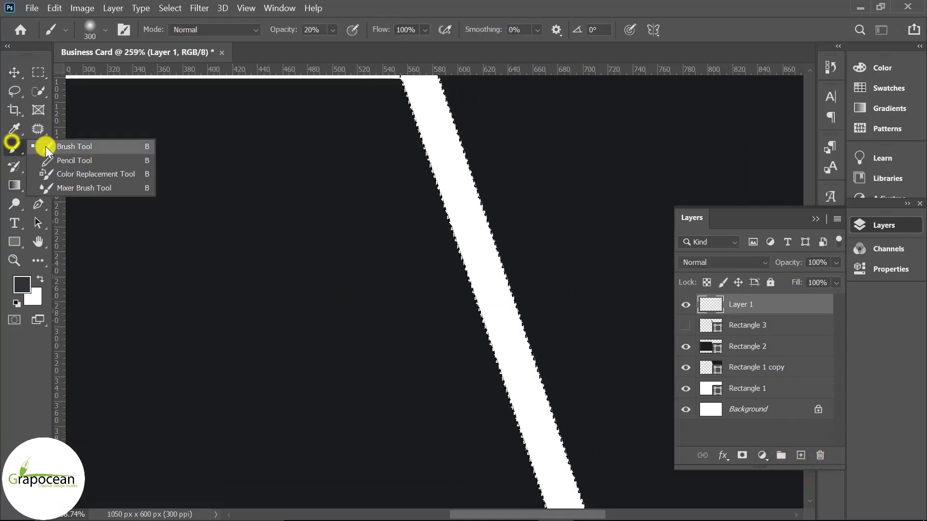
left_click(47, 151)
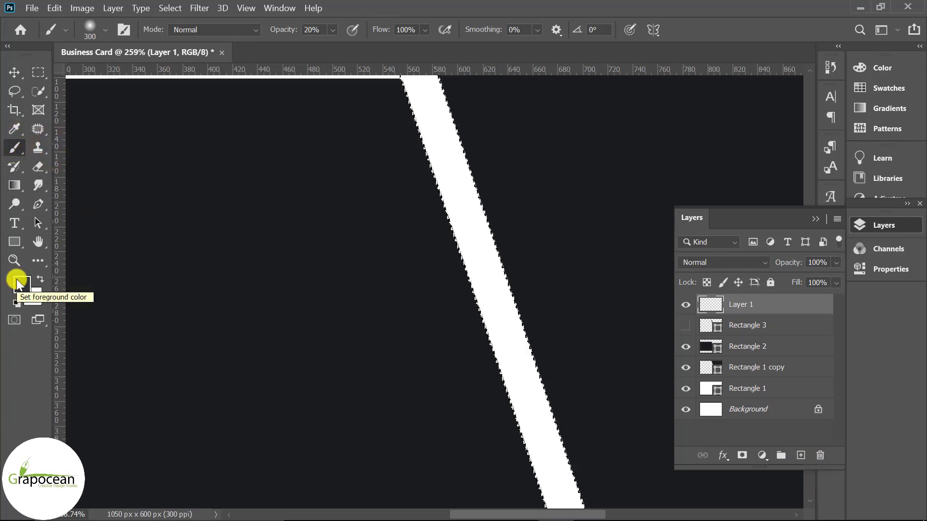
scroll(315, 265, "down", 3)
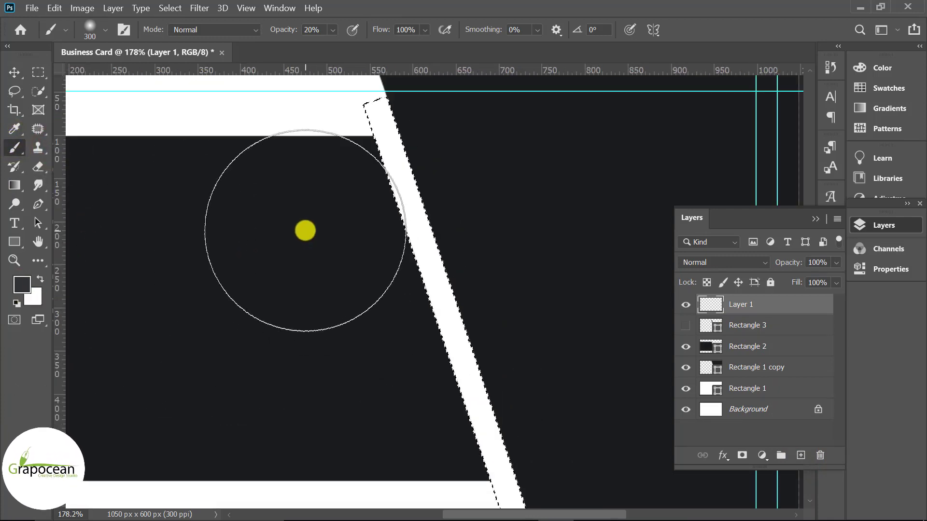
key("bracketleft")
key("bracketleft")
key("bracketleft")
key("bracketleft")
key("bracketleft")
key("bracketleft")
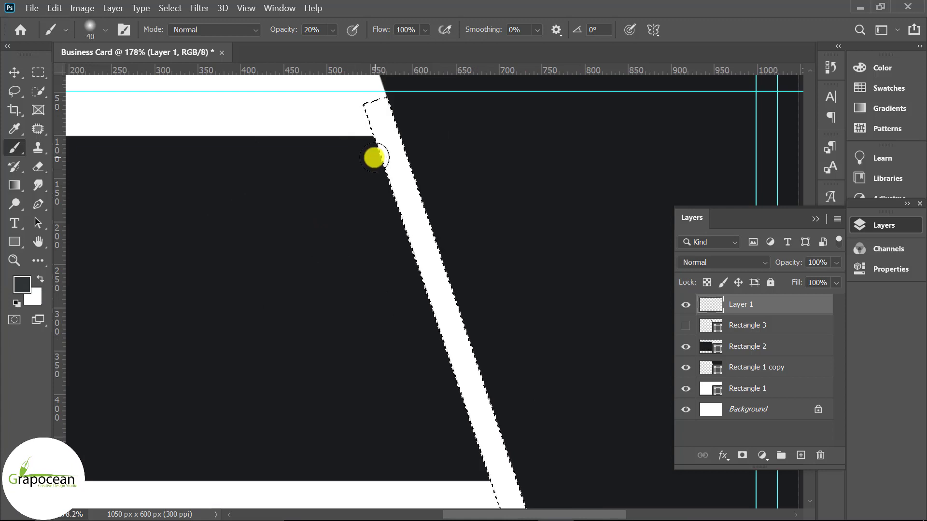
key("bracketleft")
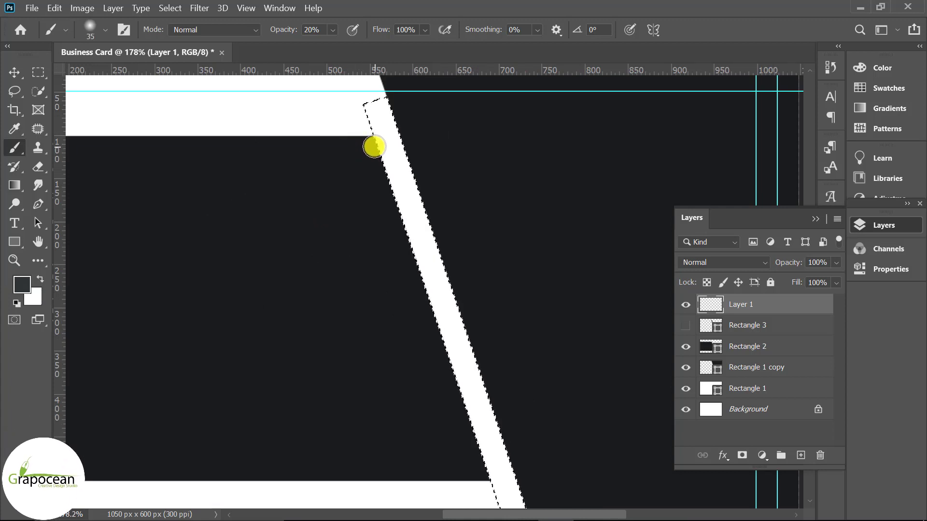
- Paint straight soft grey strokes down the diagonal stripe's inner edge
left_click(373, 147)
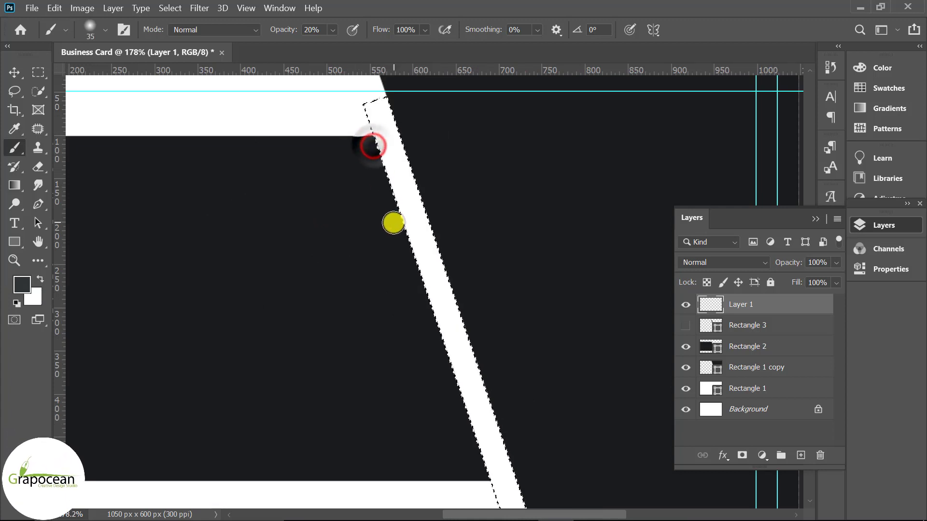
scroll(434, 289, "down", 3)
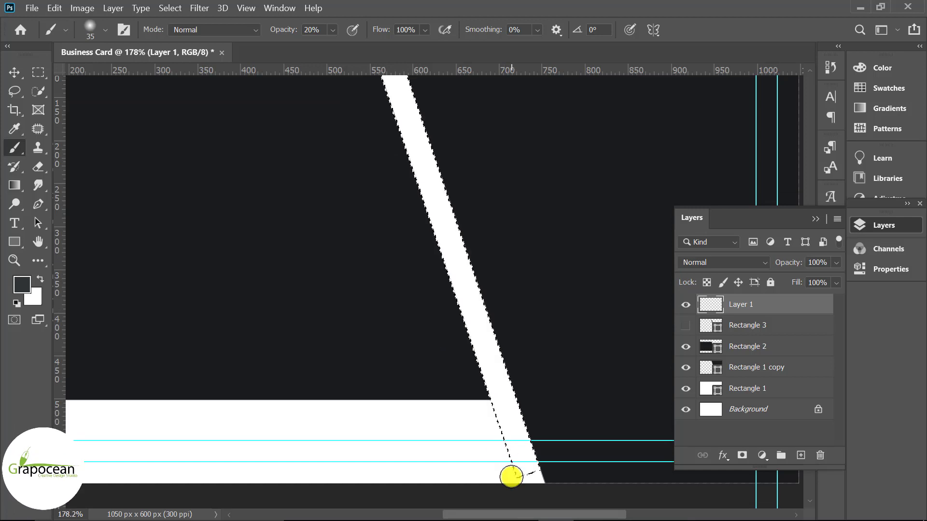
left_click(513, 477, "shift")
scroll(482, 451, "down", 3)
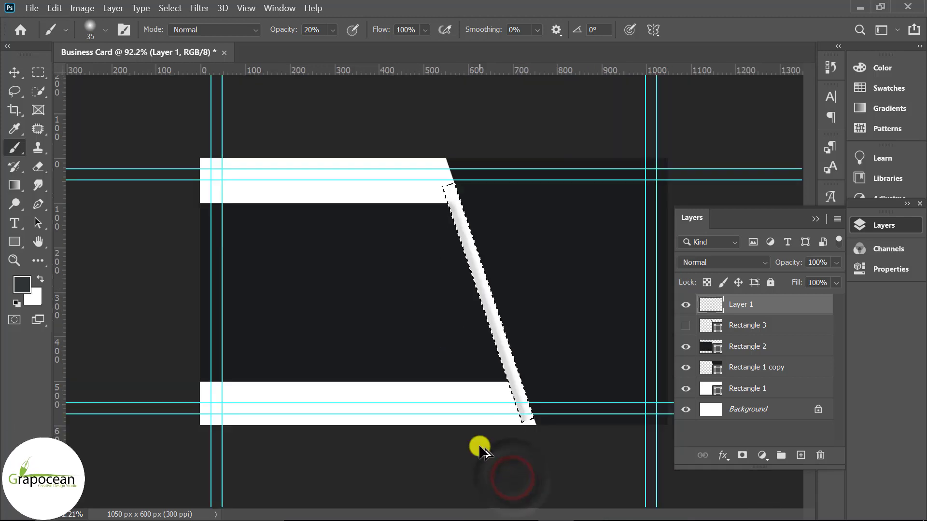
left_click(441, 192)
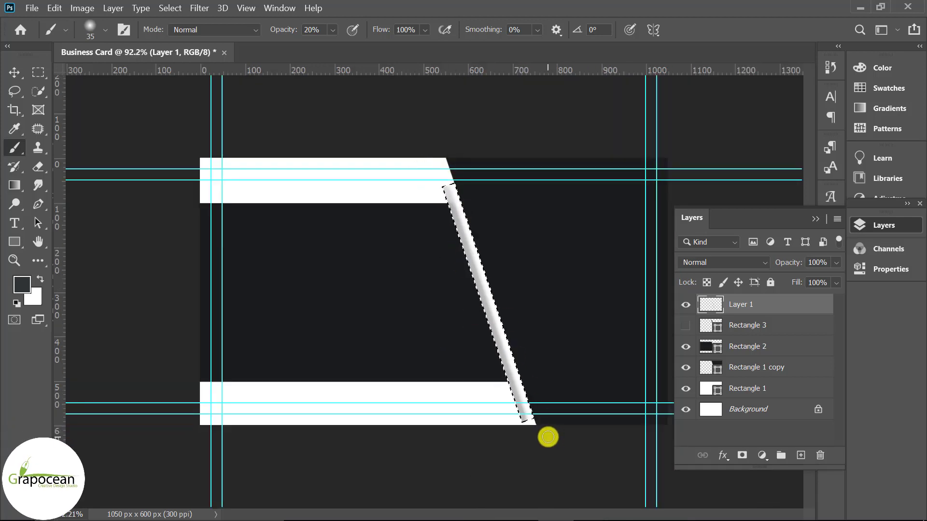
left_click(113, 269)
left_click(38, 72)
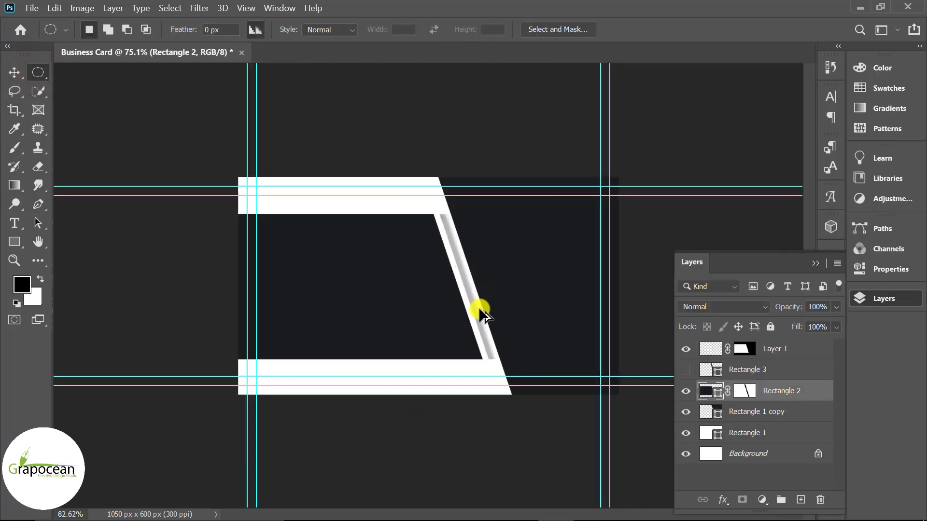
- Select Layer 1's grey shading and begin a free transform on it
left_click(14, 72)
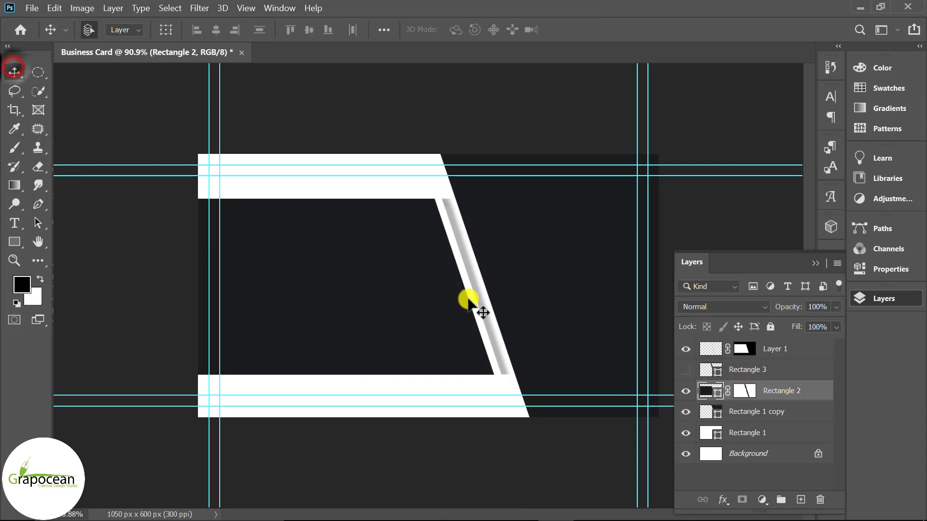
left_click(487, 307)
key("ctrl+t")
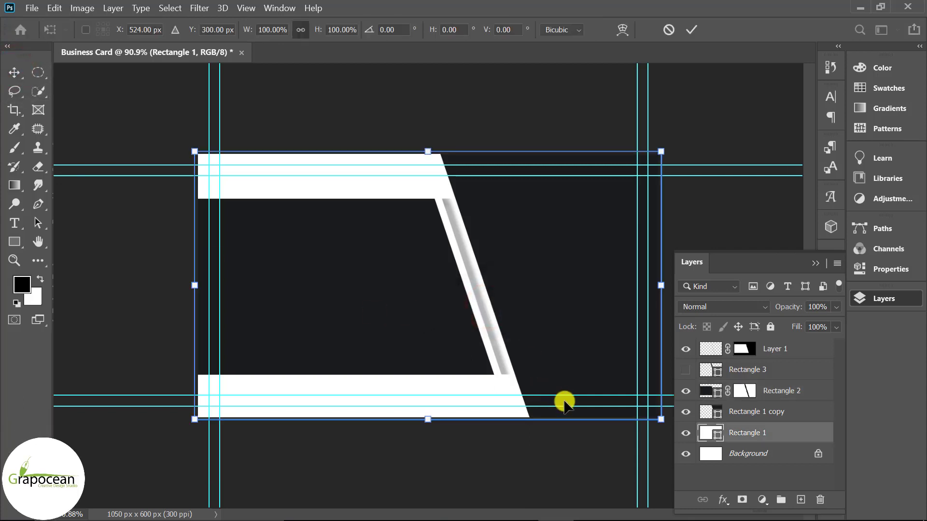
left_click(780, 412)
left_click(785, 349)
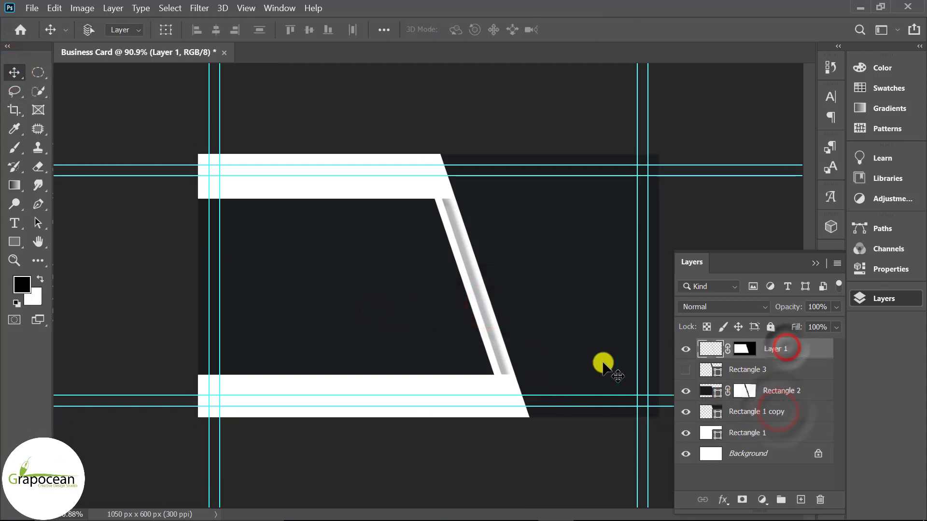
key("ctrl+t")
- Enlarge the grey shading to about 216% and nudge it up and left
left_click_drag(522, 415, 628, 504)
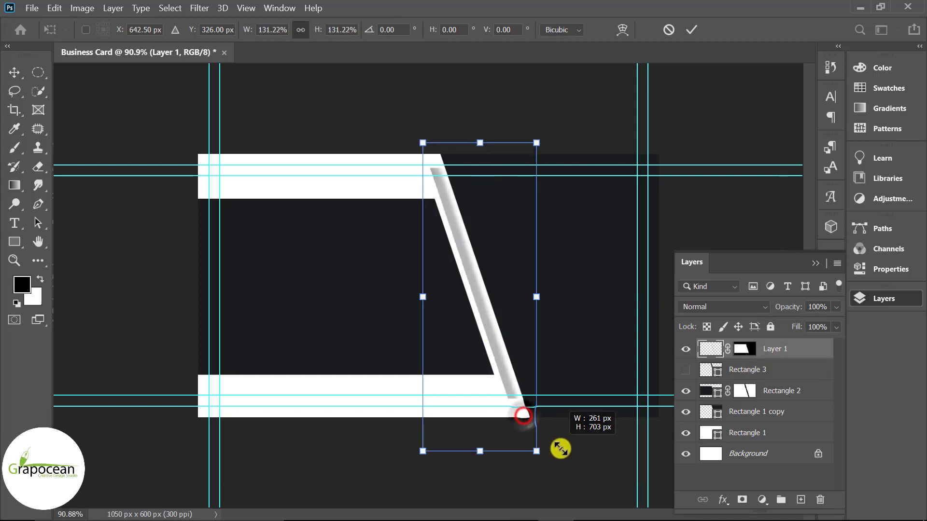
scroll(531, 422, "down", 1)
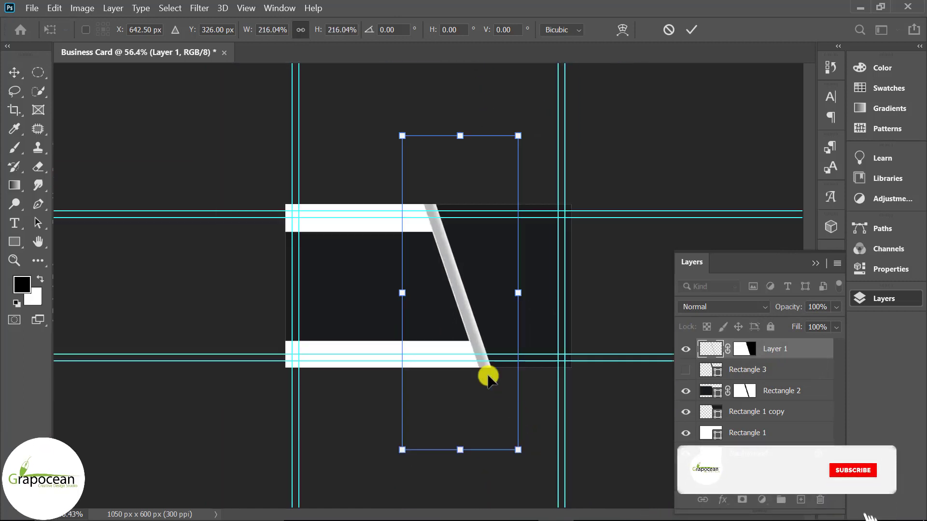
scroll(487, 328, "up", 1)
scroll(485, 323, "up", 1)
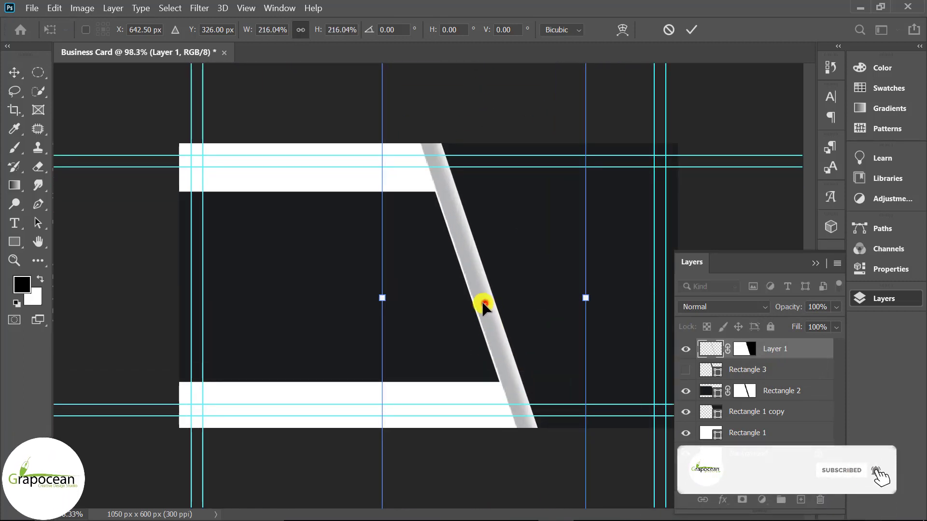
left_click_drag(482, 301, 480, 297)
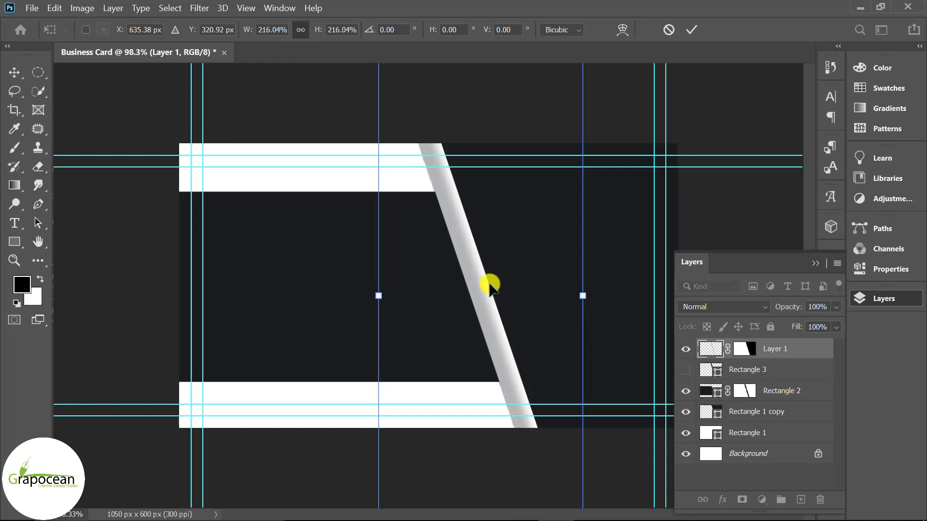
- Scale the shading back down along the frame's slant and commit it at 177.33%
key("ctrl+minus")
left_click_drag(528, 478, 507, 439)
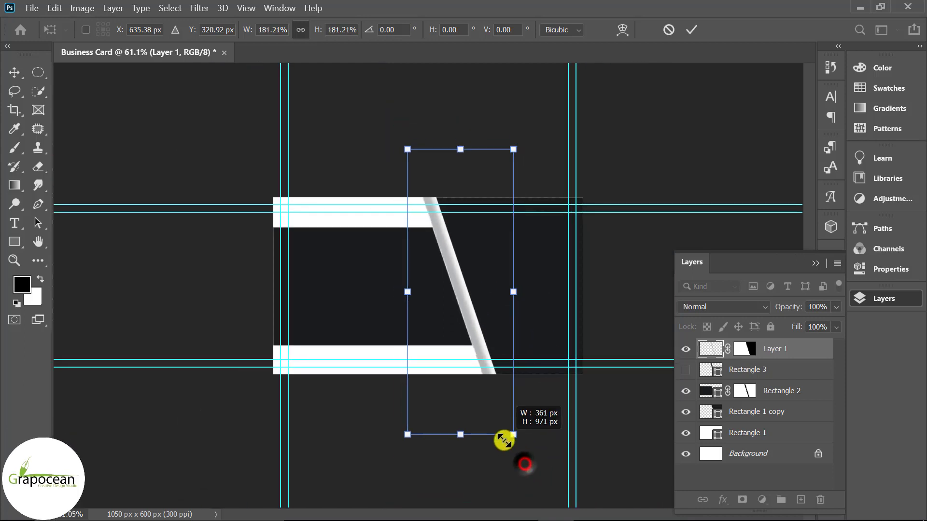
left_click_drag(459, 283, 456, 282)
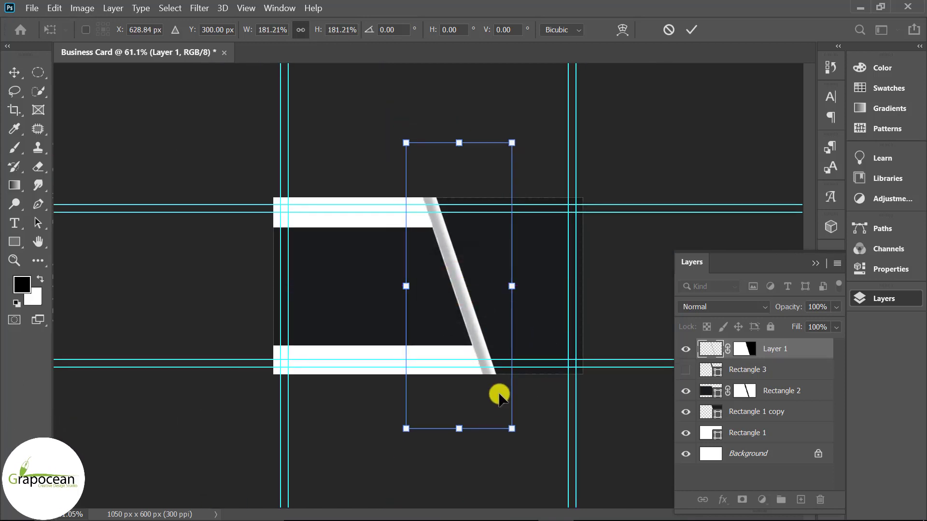
left_click_drag(507, 426, 506, 424)
left_click_drag(460, 293, 459, 289)
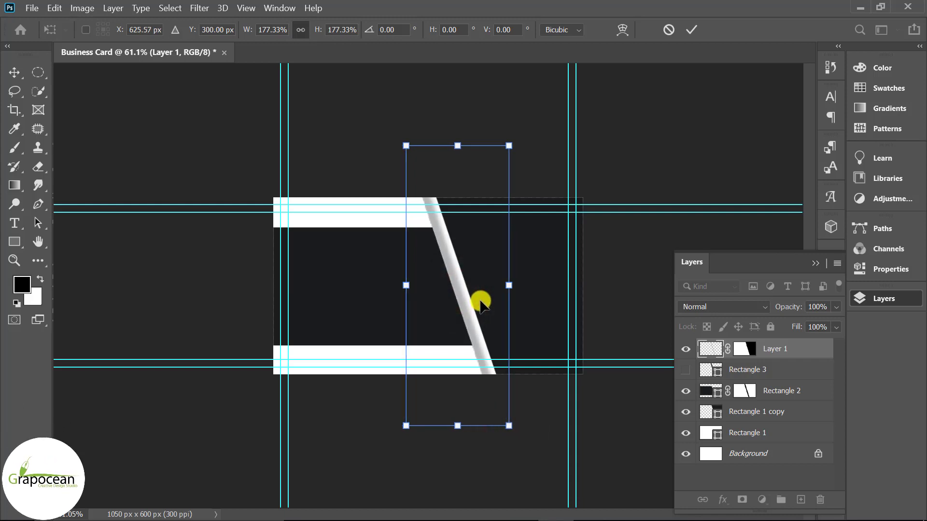
left_click(693, 31)
- Load the Rectangle 2 dark panel outline as a selection and nudge it slightly right
scroll(435, 338, "up", 3)
left_click(418, 321)
left_click(708, 391, "ctrl")
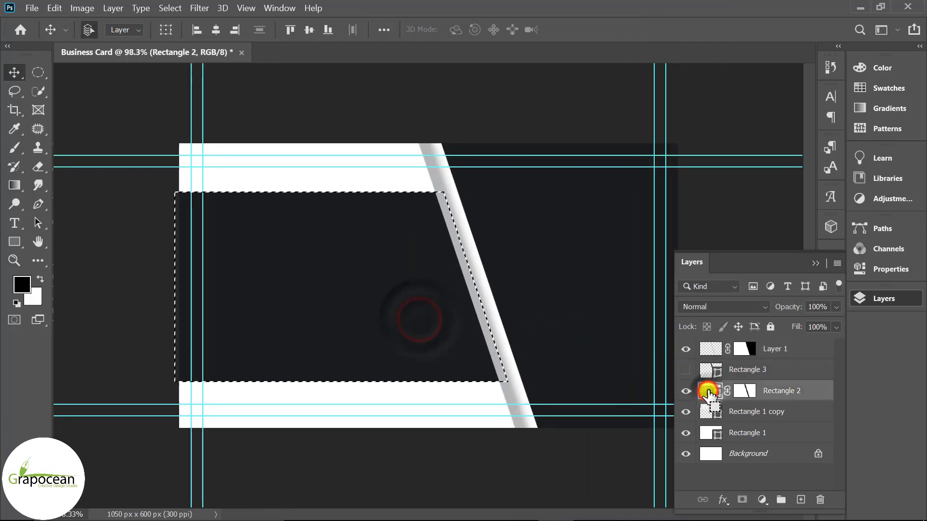
left_click(37, 72)
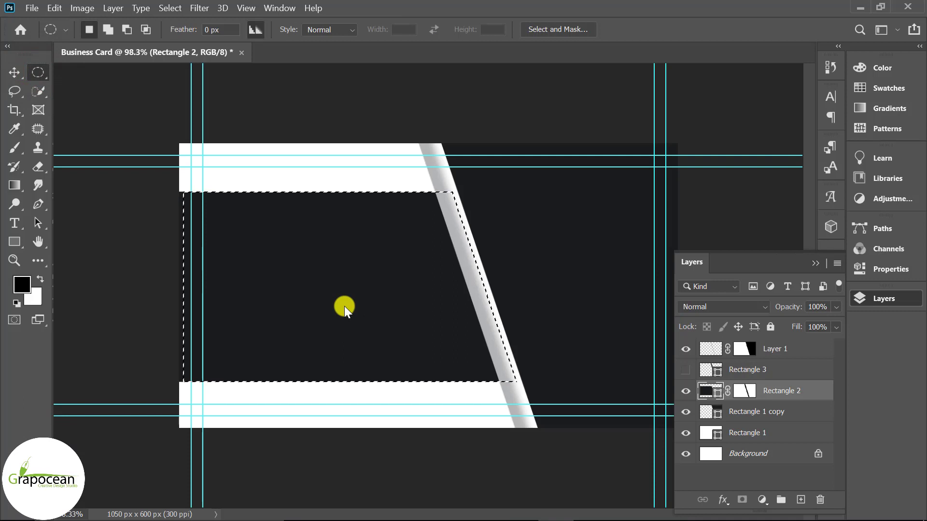
key("shift+Right")
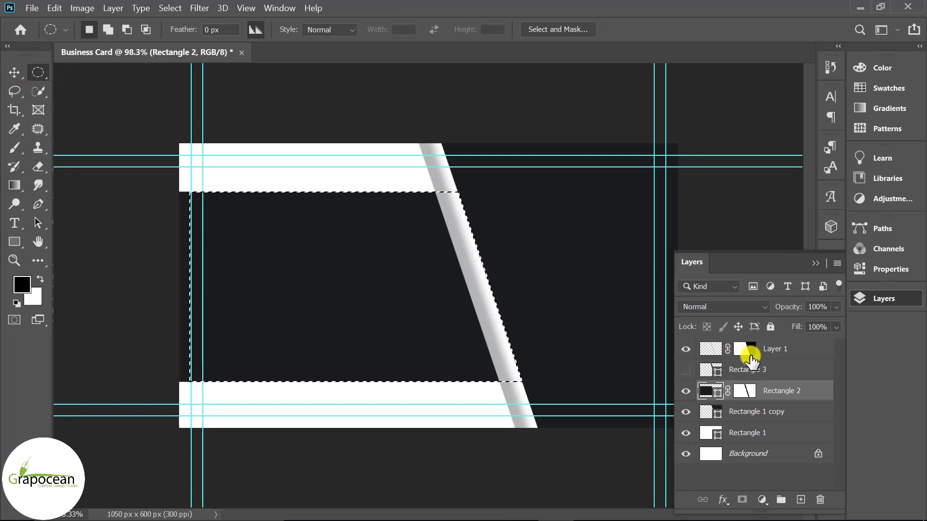
- Fill Layer 1's mask to hide shading over the top and bottom bars, then deselect
left_click(743, 370)
left_click(741, 499)
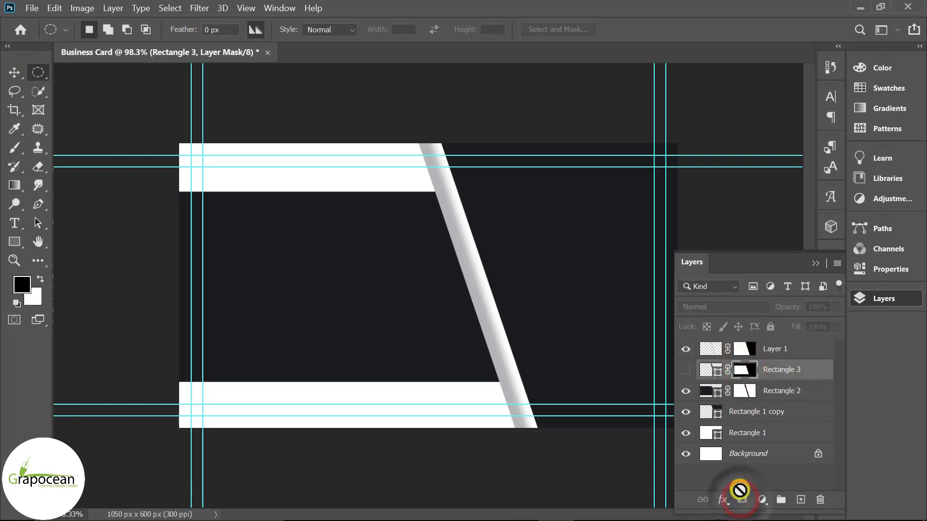
key("ctrl+z")
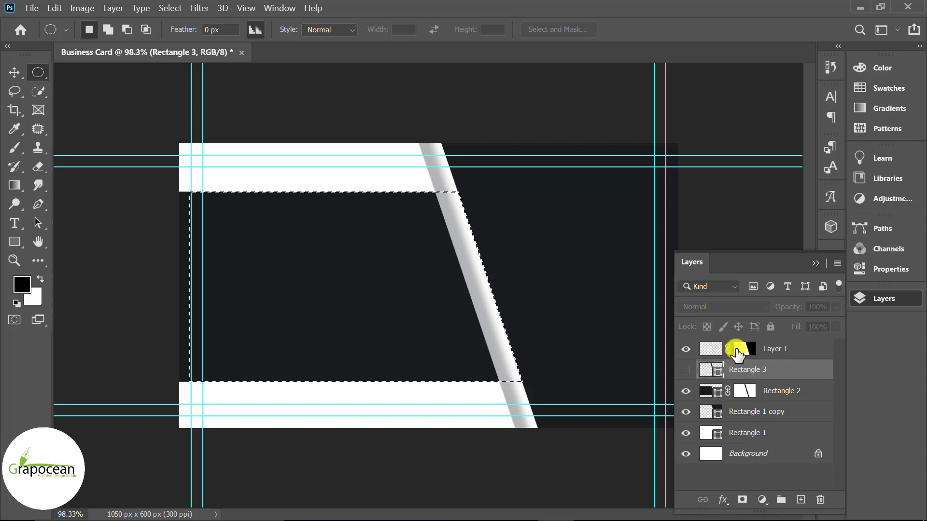
left_click(745, 348)
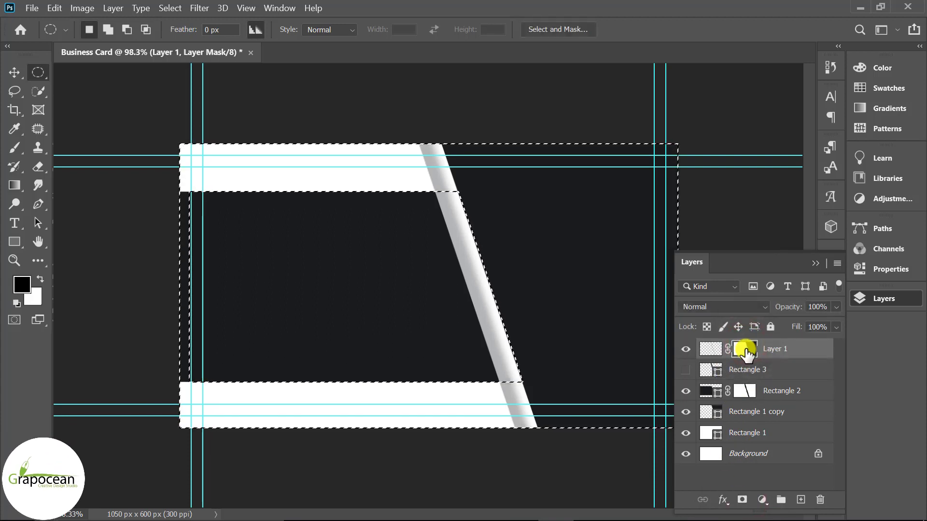
key("alt+BackSpace")
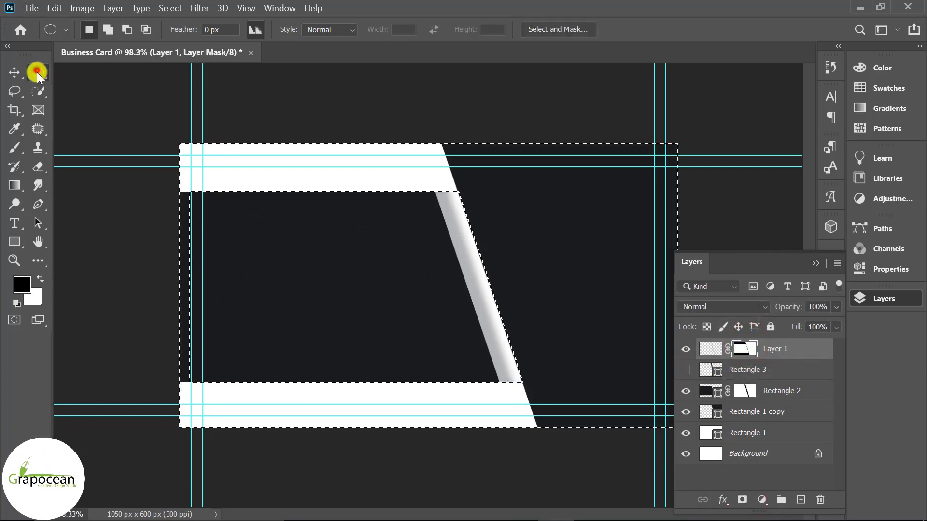
left_click(149, 302)
scroll(209, 317, "down", 5)
scroll(469, 427, "up", 5)
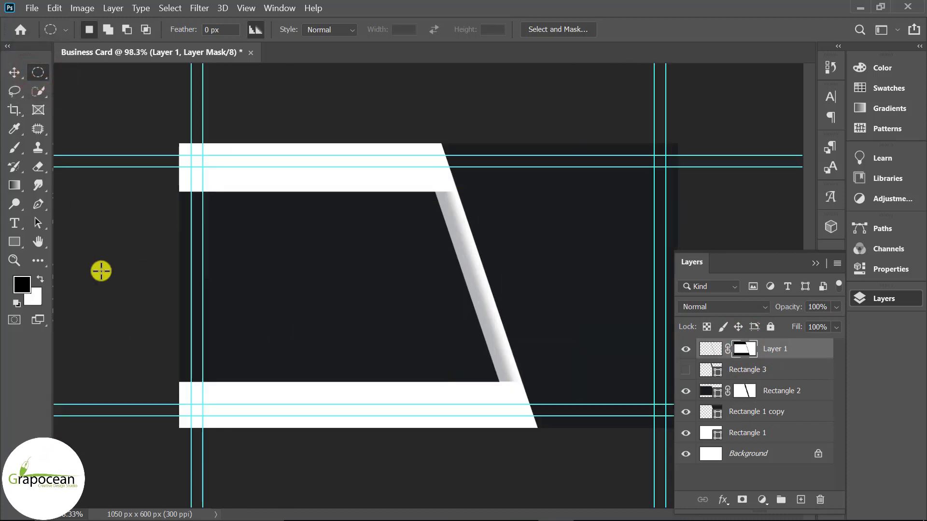
left_click(22, 71)
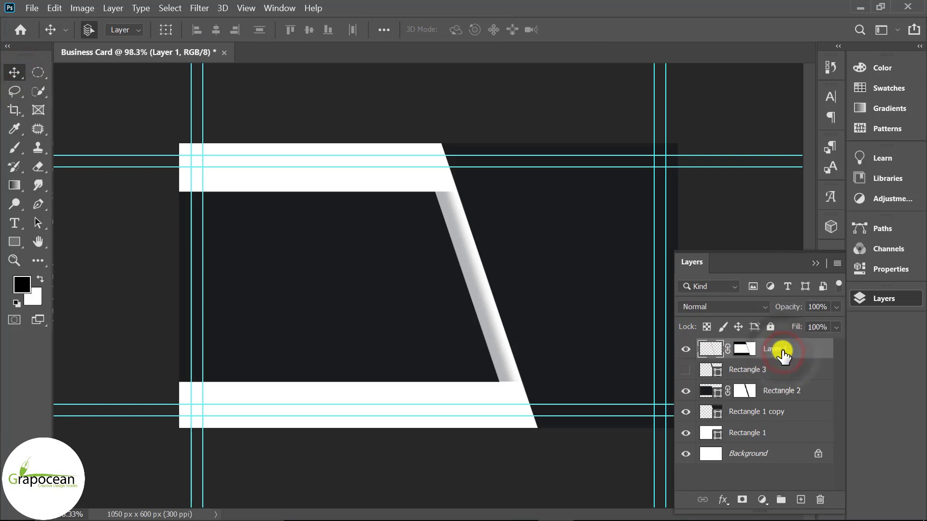
right_click(14, 242)
- Draw a 53 px circle with the Ellipse tool beside the grey band
left_click(73, 271)
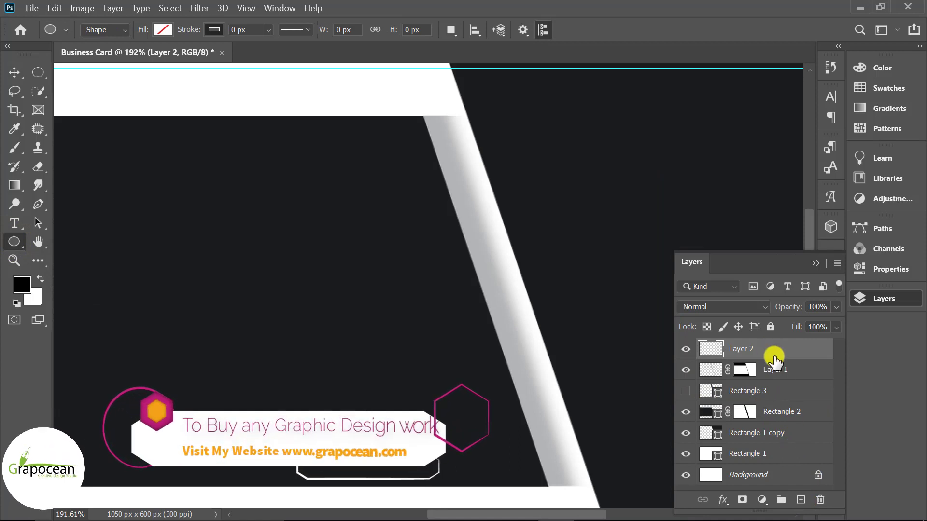
key("Delete")
left_click(801, 500)
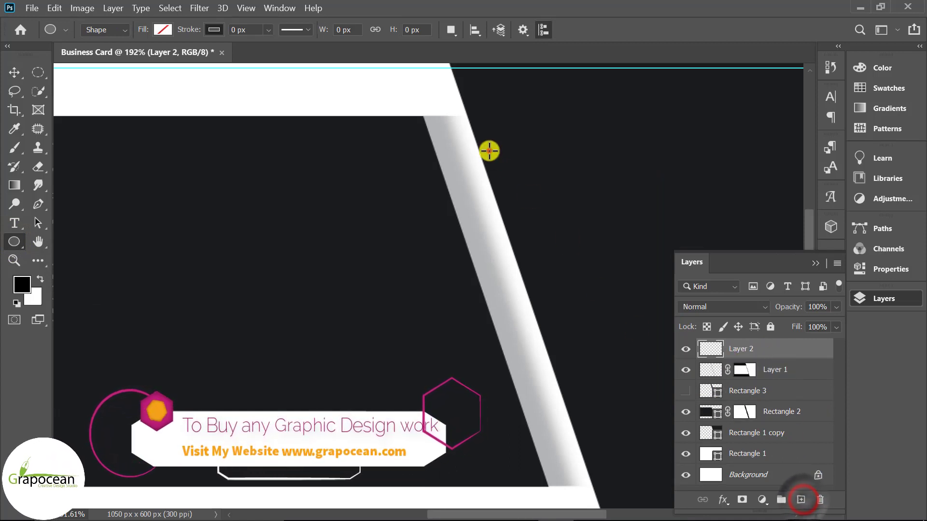
left_click_drag(491, 149, 537, 234)
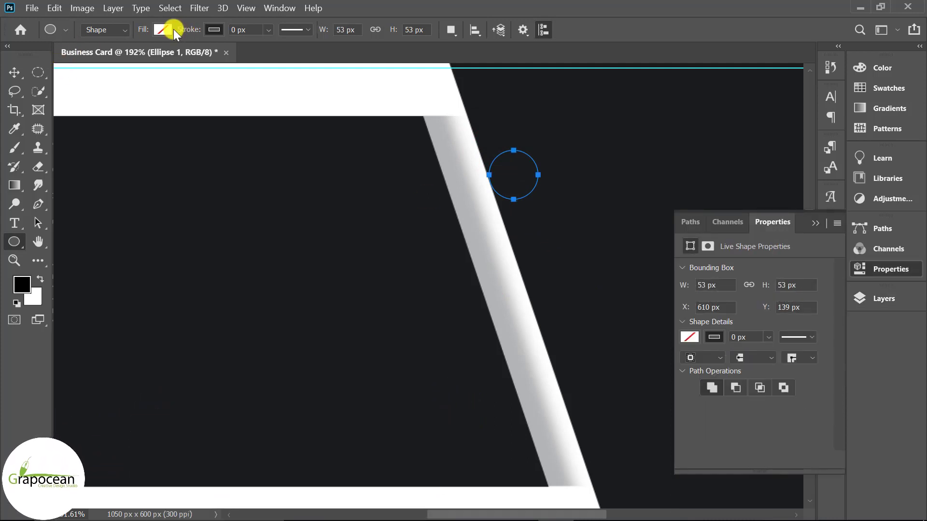
- Give the circle no stroke and a dark green fill, and move it onto the band
left_click(210, 30)
left_click(132, 56)
left_click(162, 30)
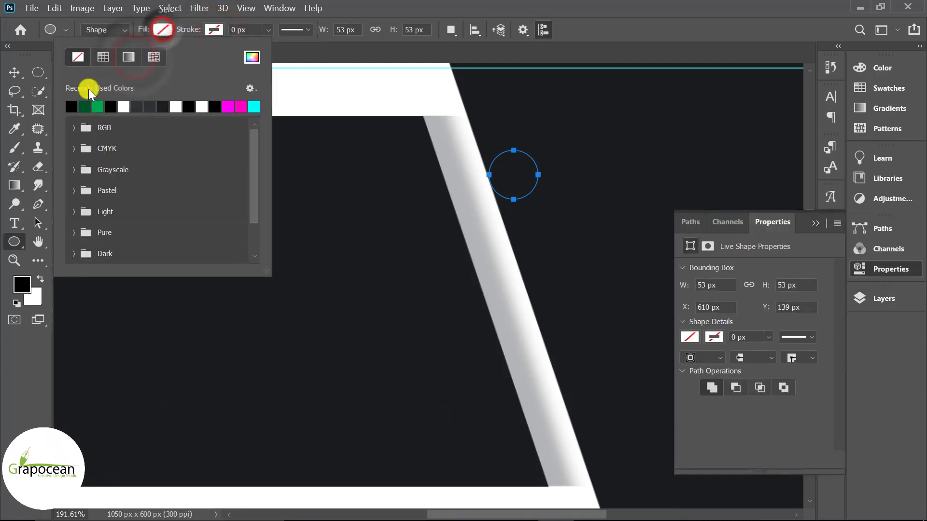
left_click(83, 106)
left_click(14, 72)
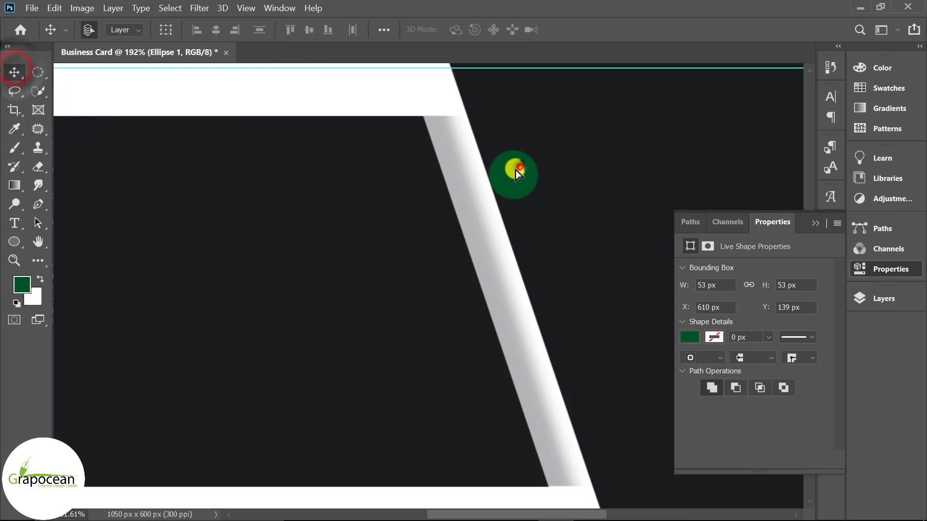
left_click_drag(515, 170, 491, 171)
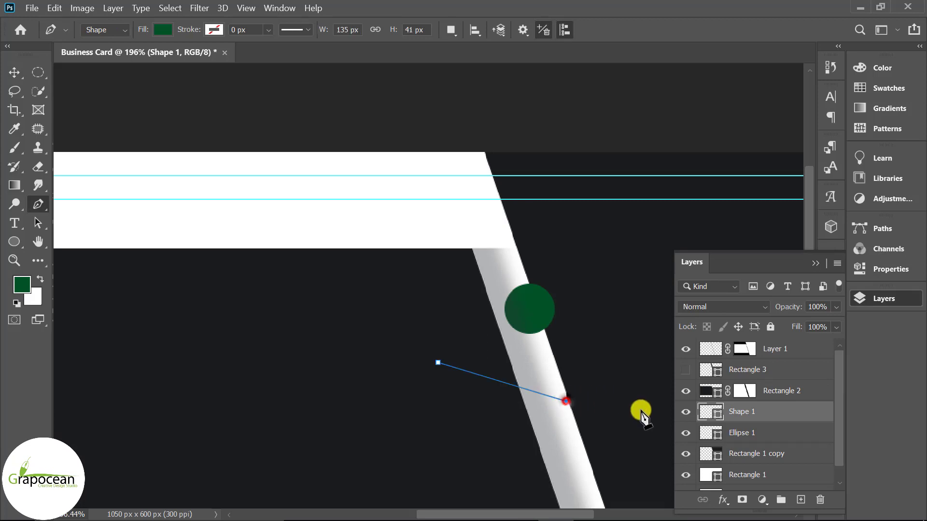
- Delete the stray pen path and mask Ellipse 1 with the Rectangle 3 band selection
left_click(565, 401)
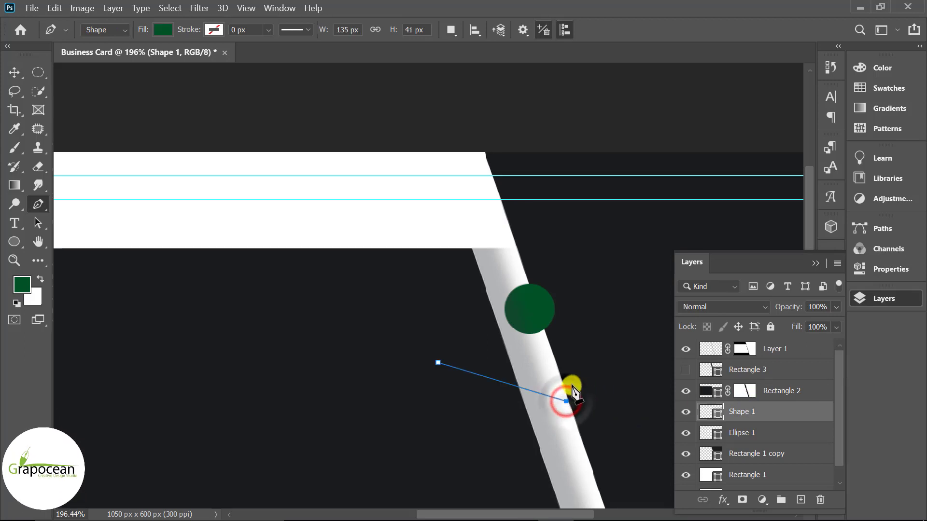
key("Delete")
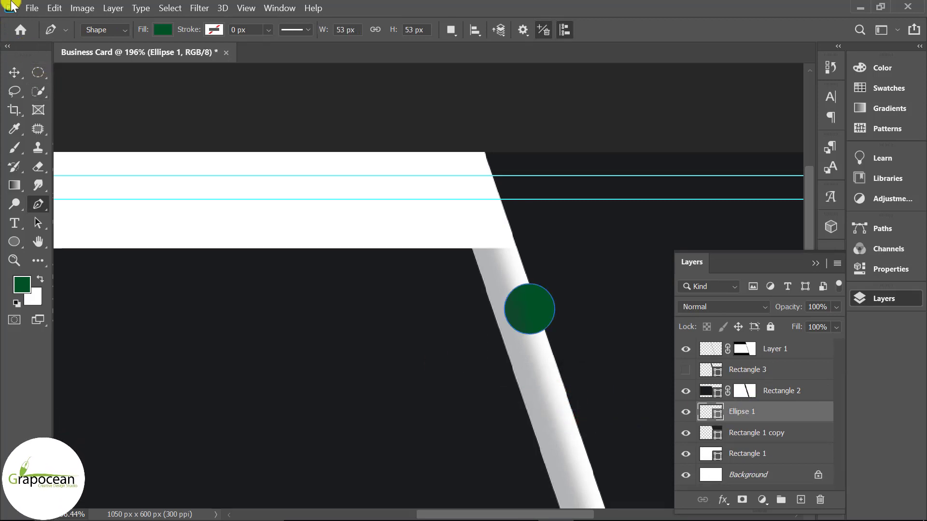
left_click(14, 72)
left_click(709, 371, "ctrl")
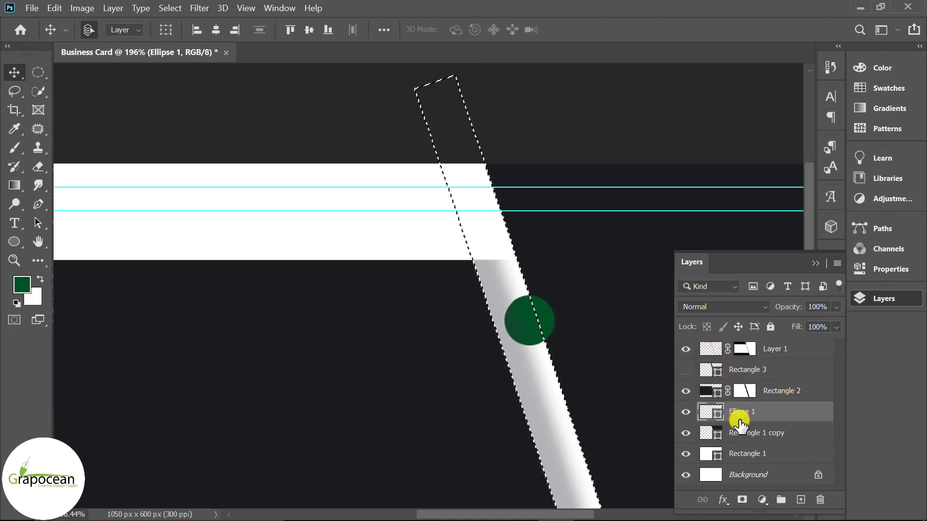
key("ctrl+z")
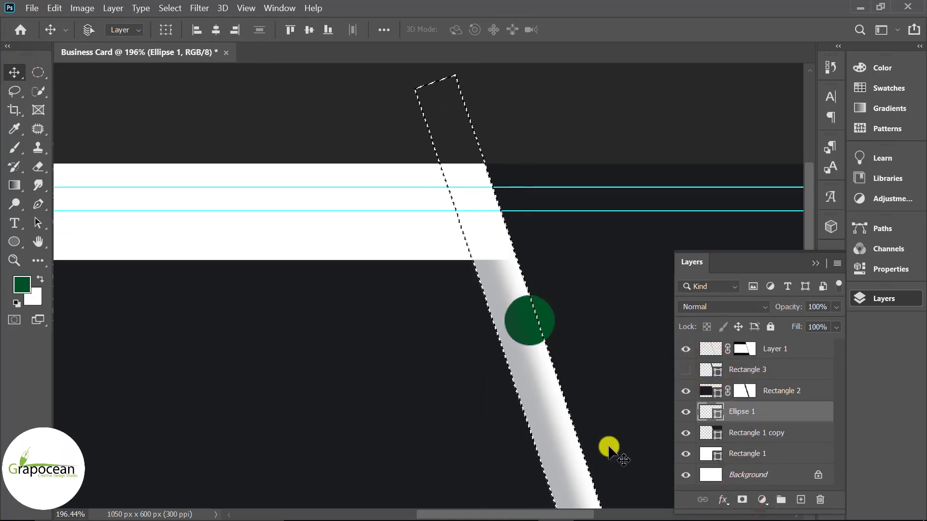
left_click(742, 499)
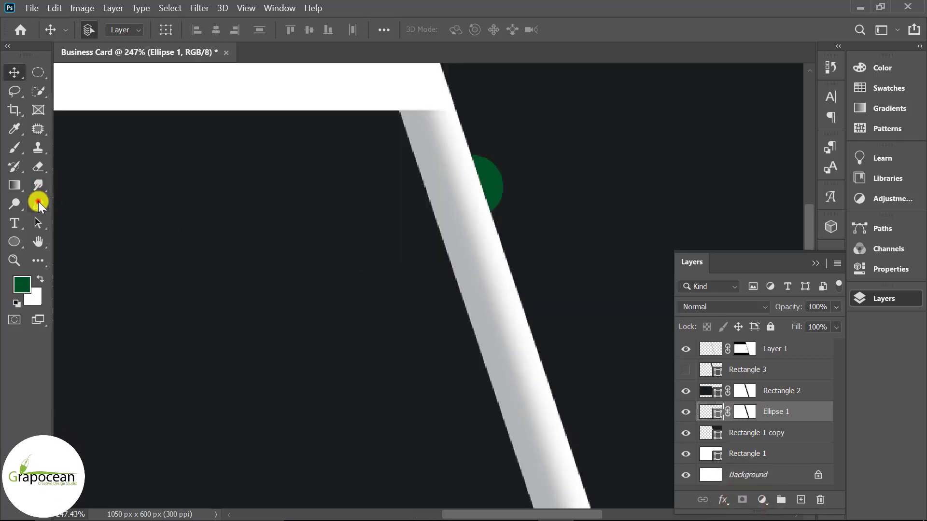
left_click(38, 204)
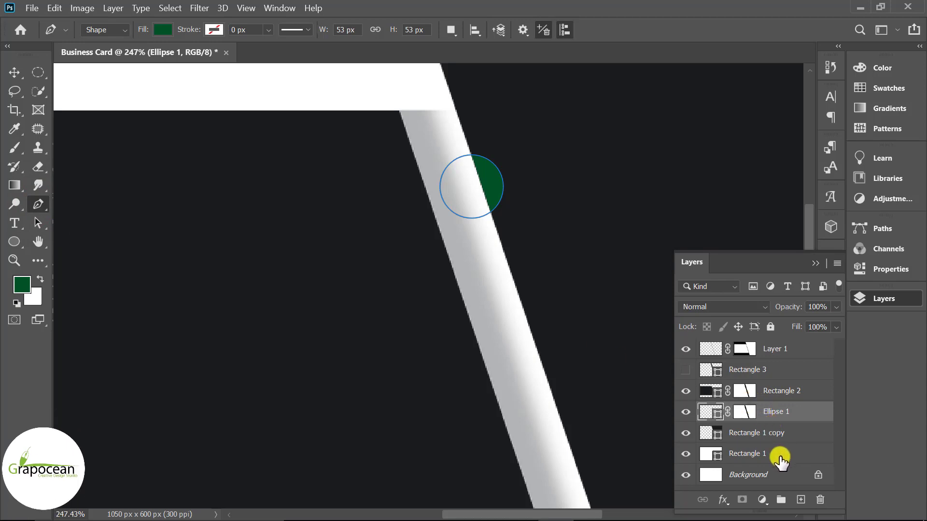
- On a new layer, start a pen outline anchored at the green half-circle's edge
left_click(801, 502)
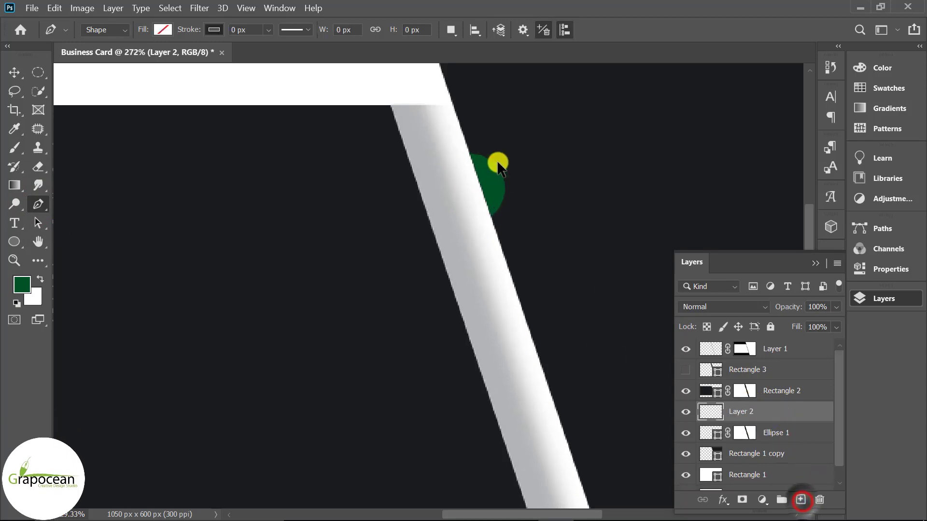
scroll(496, 159, "up", 5)
left_click(505, 252)
scroll(480, 377, "down", 2)
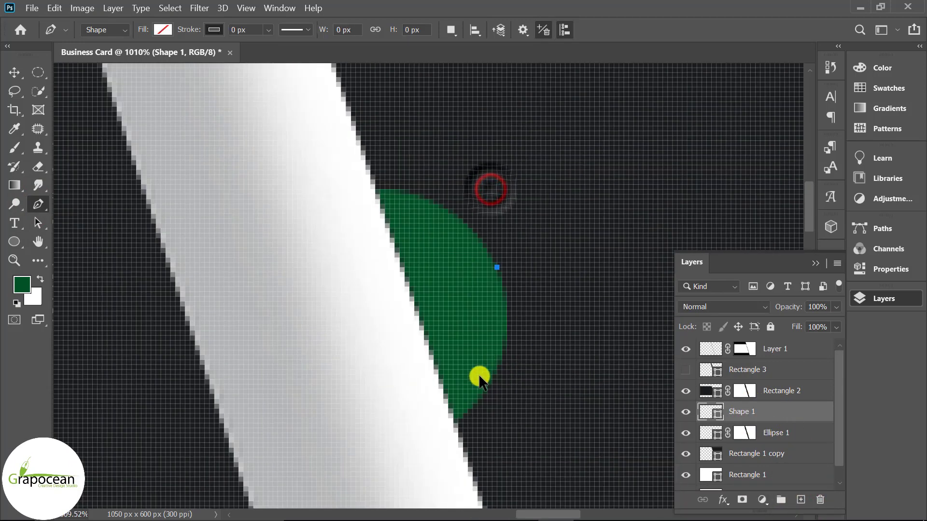
scroll(488, 385, "down", 1)
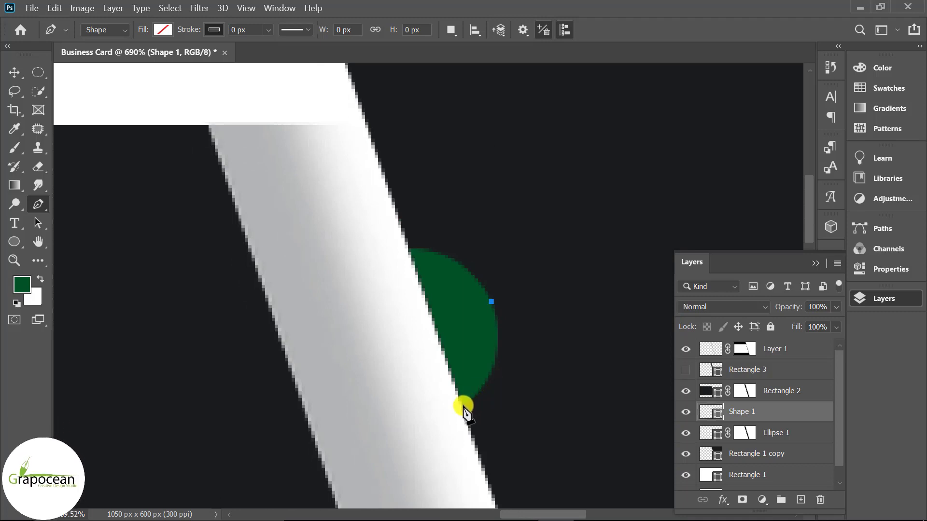
left_click_drag(404, 438, 409, 440)
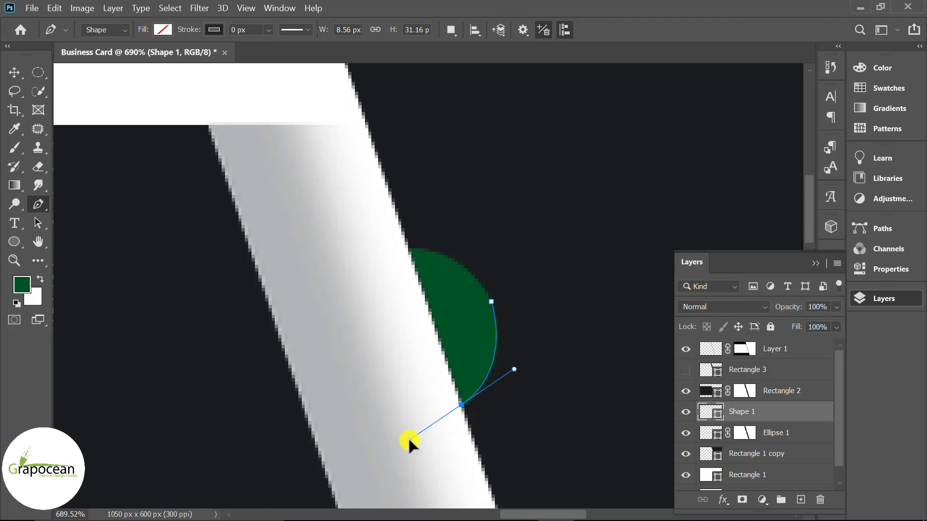
scroll(406, 439, "down", 3)
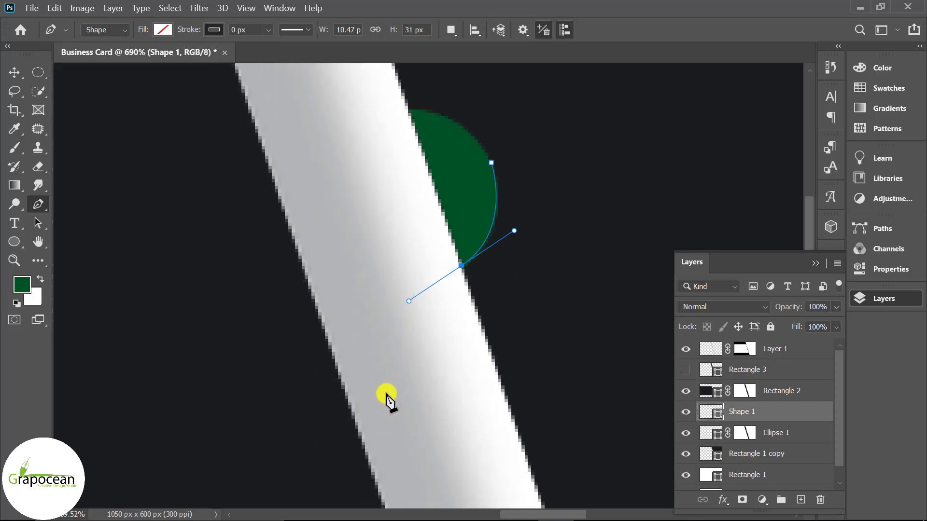
left_click(394, 382)
key("ctrl+z")
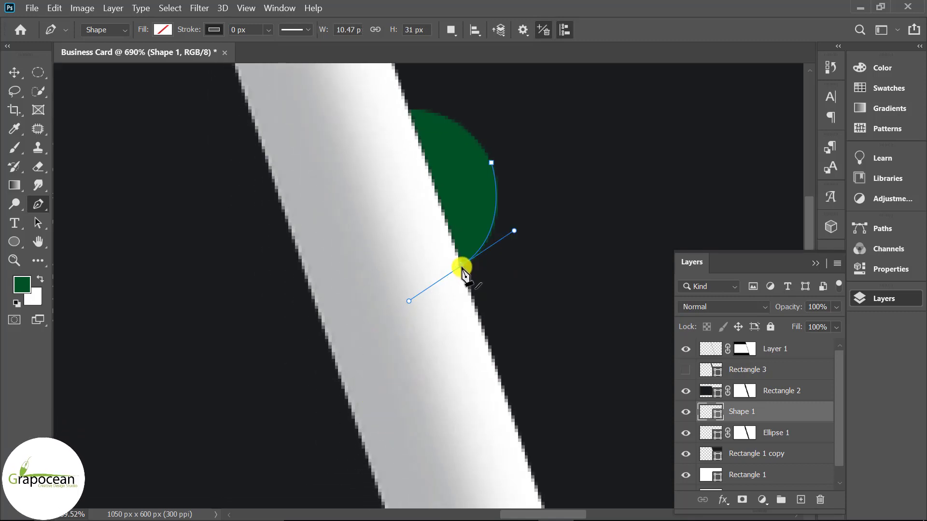
- Add curved anchors down the white band and back up beside the half-circle
left_click(432, 392)
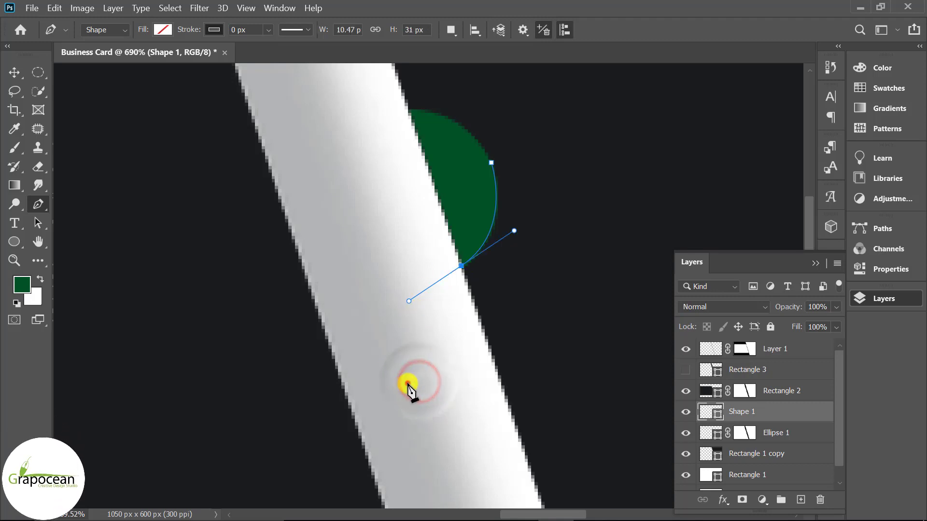
mouse_move(408, 382)
left_mouse_down()
mouse_move(410, 410)
mouse_move(426, 428)
left_mouse_up()
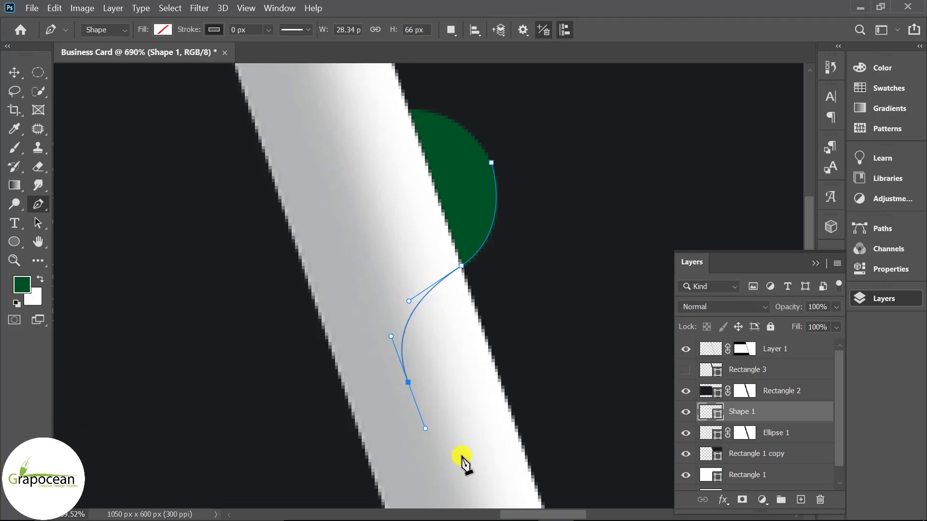
left_click(444, 472, "shift")
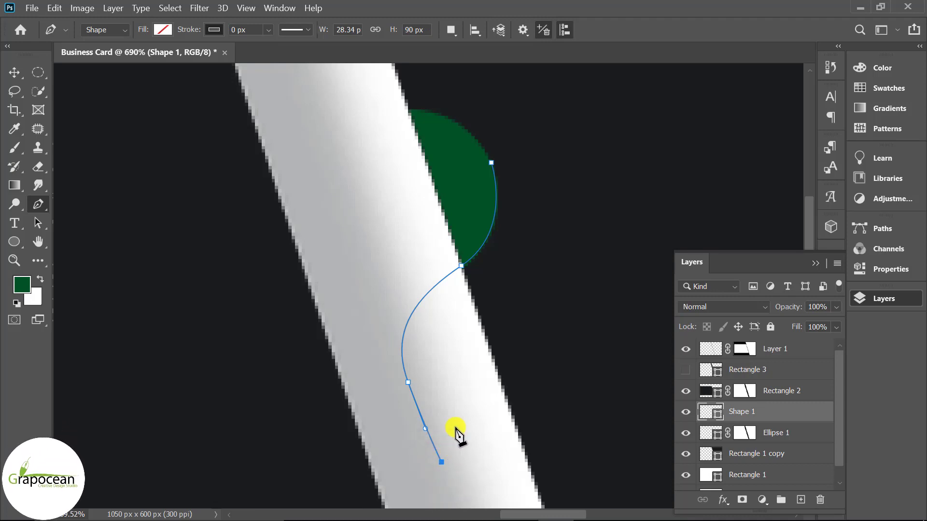
mouse_move(504, 392)
left_mouse_down()
mouse_move(544, 391)
mouse_move(550, 365)
left_mouse_up()
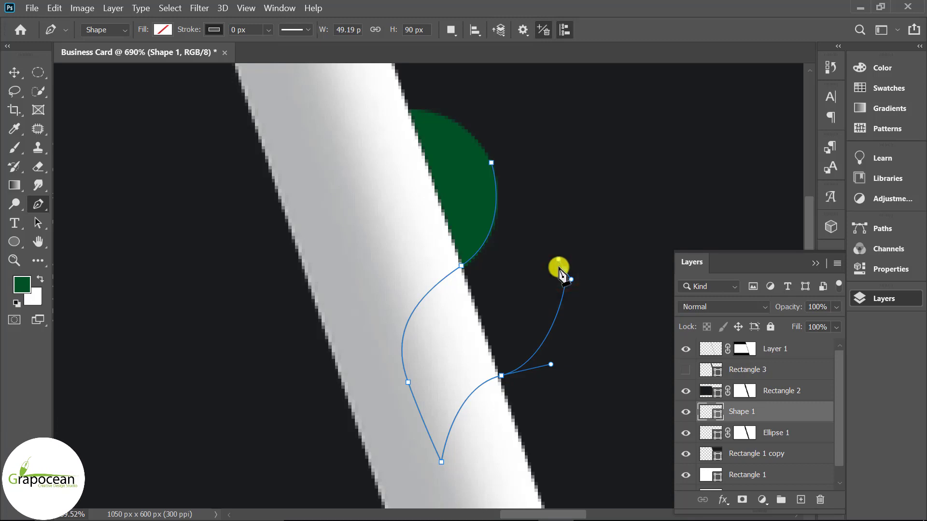
left_click_drag(558, 265, 544, 231)
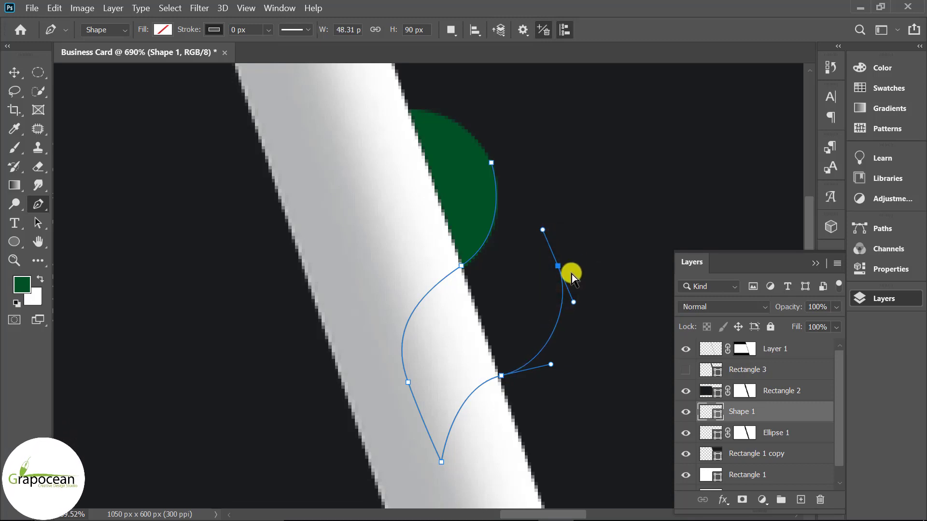
left_click_drag(581, 288, 539, 202)
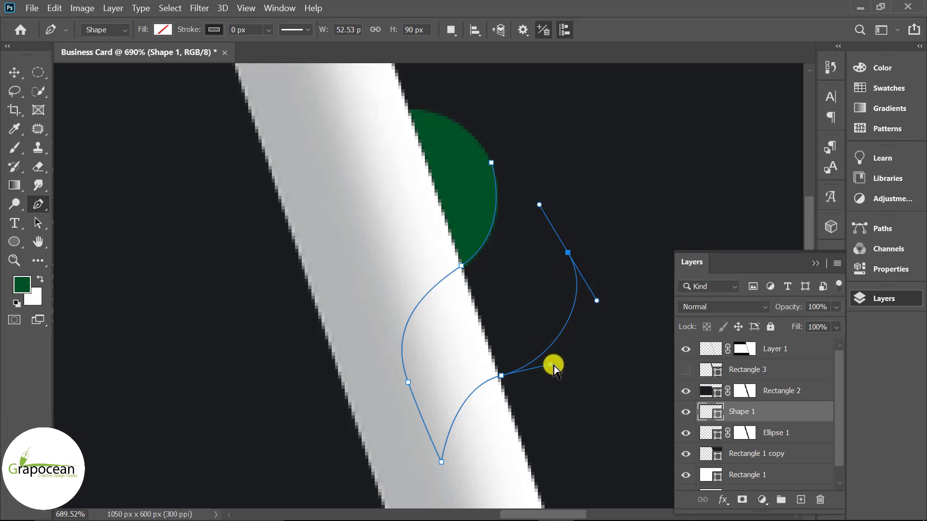
left_click_drag(551, 364, 580, 351)
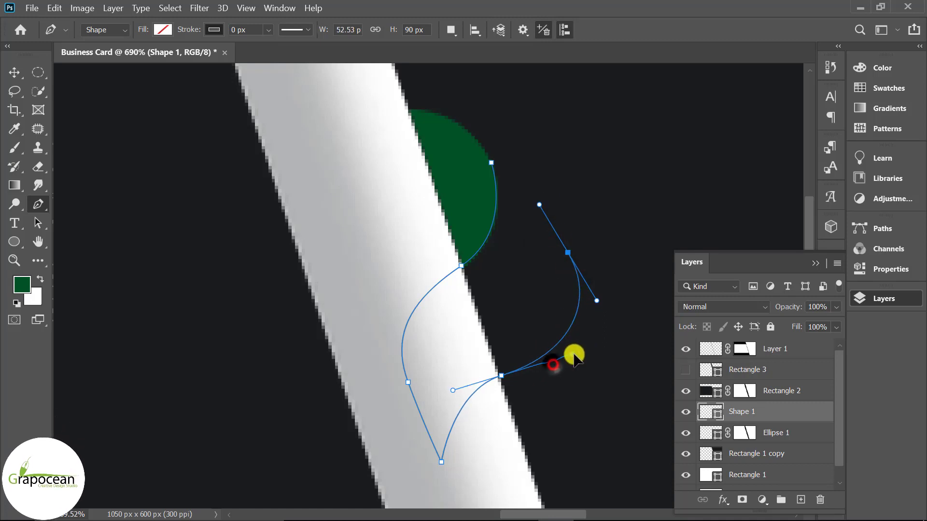
left_click(568, 252)
- Adjust the bottom point and close the outline back at it
scroll(576, 388, "down", 5)
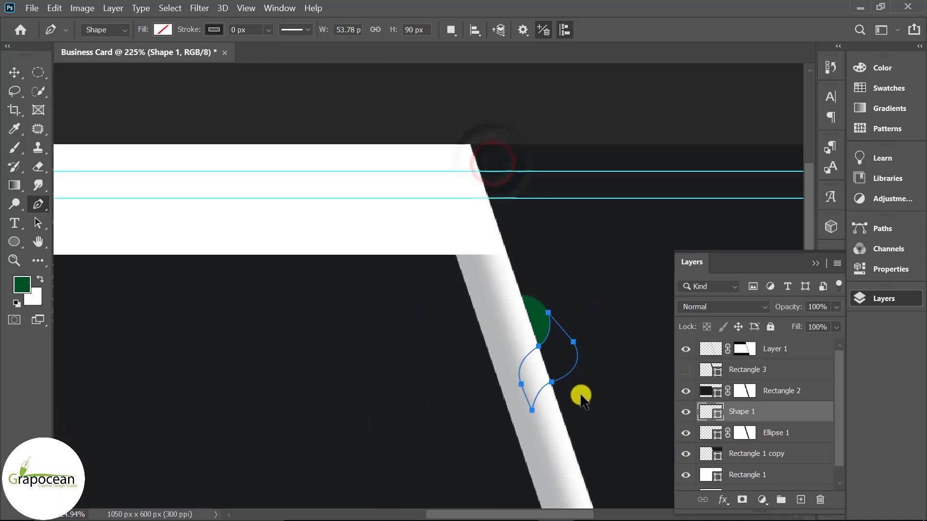
scroll(584, 392, "down", 2)
scroll(517, 292, "up", 1)
scroll(475, 237, "up", 3)
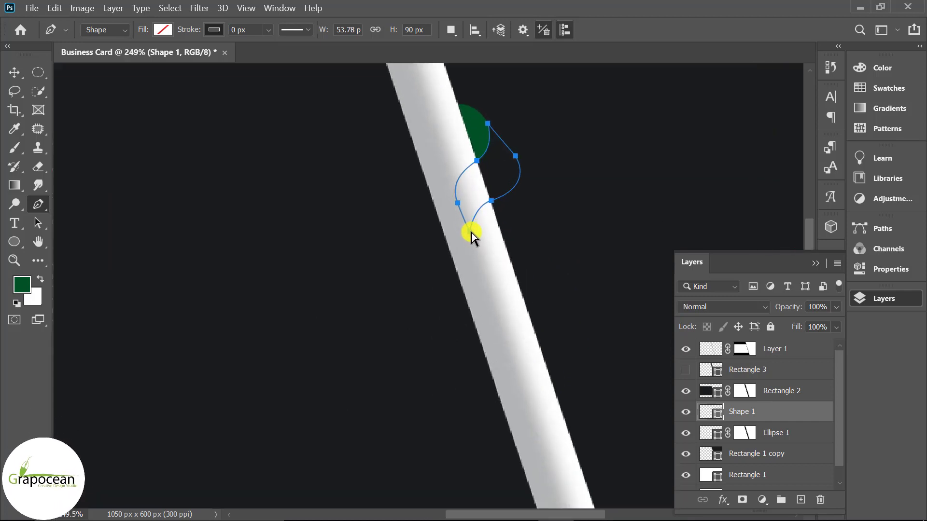
key("Escape")
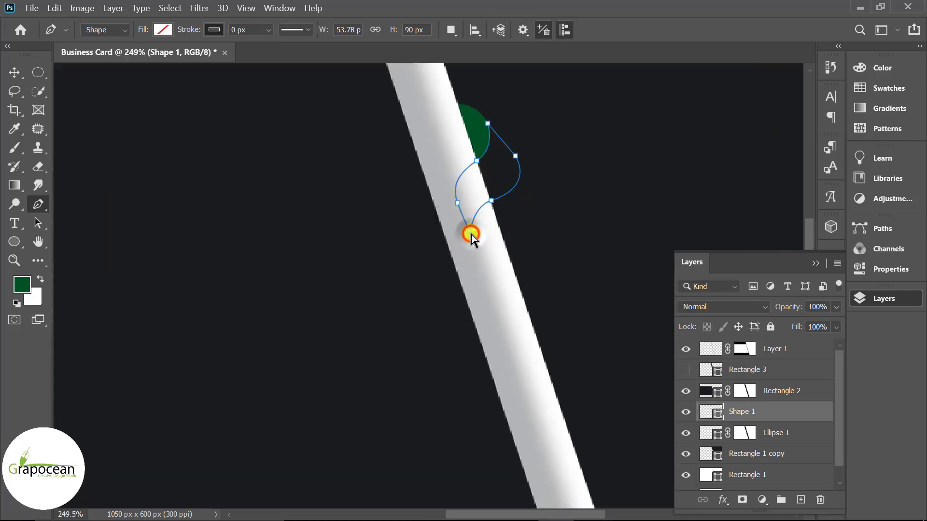
left_click_drag(471, 235, 491, 234)
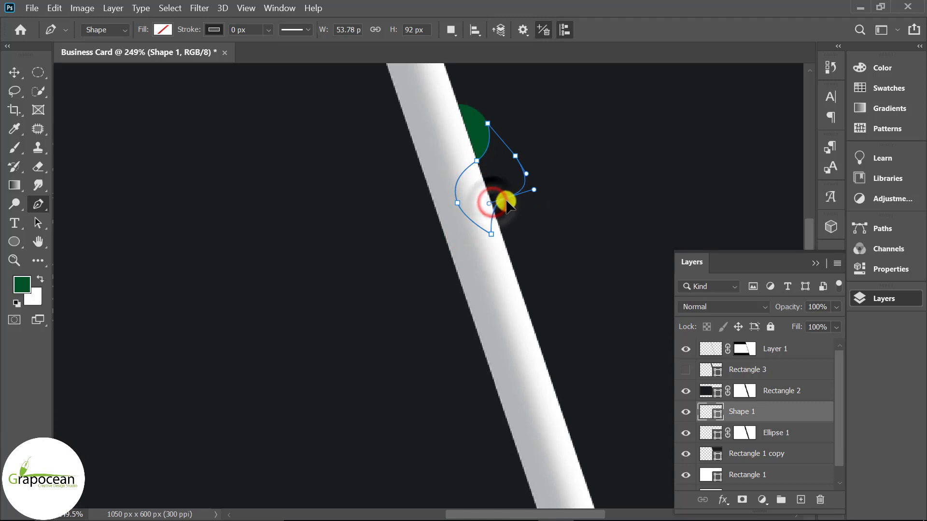
mouse_move(507, 203)
left_mouse_down()
mouse_move(465, 199)
mouse_move(515, 208)
left_mouse_up()
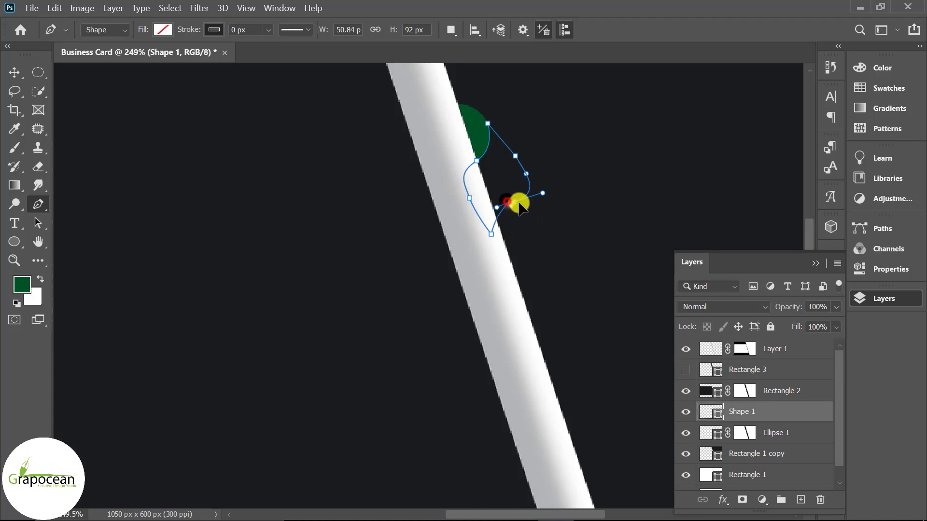
left_click(492, 233)
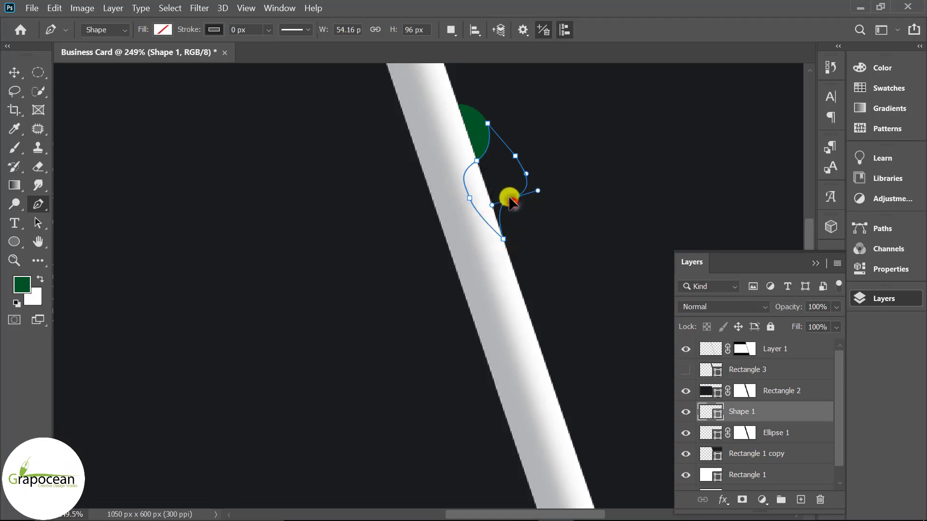
- Reposition the left, bottom and right anchors and reshape their curves
left_click_drag(511, 200, 509, 199)
left_click(468, 198)
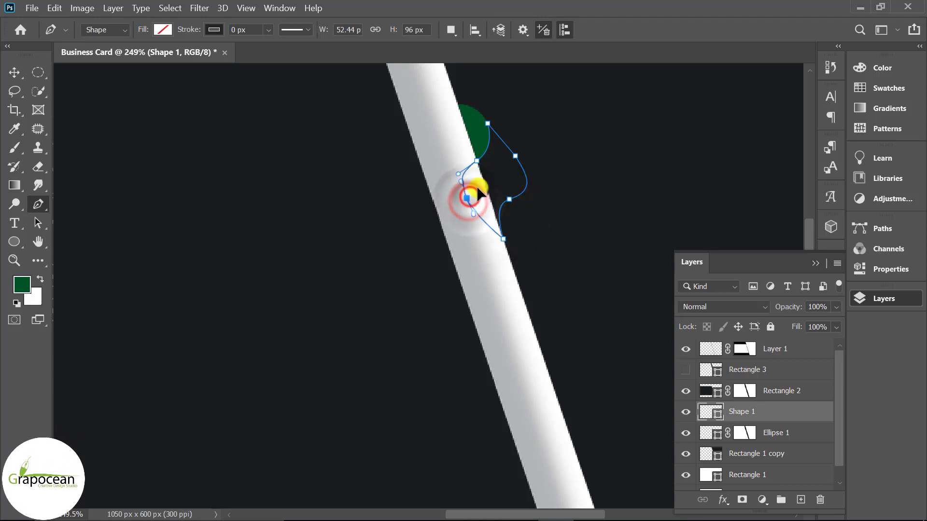
left_click_drag(478, 161, 482, 157)
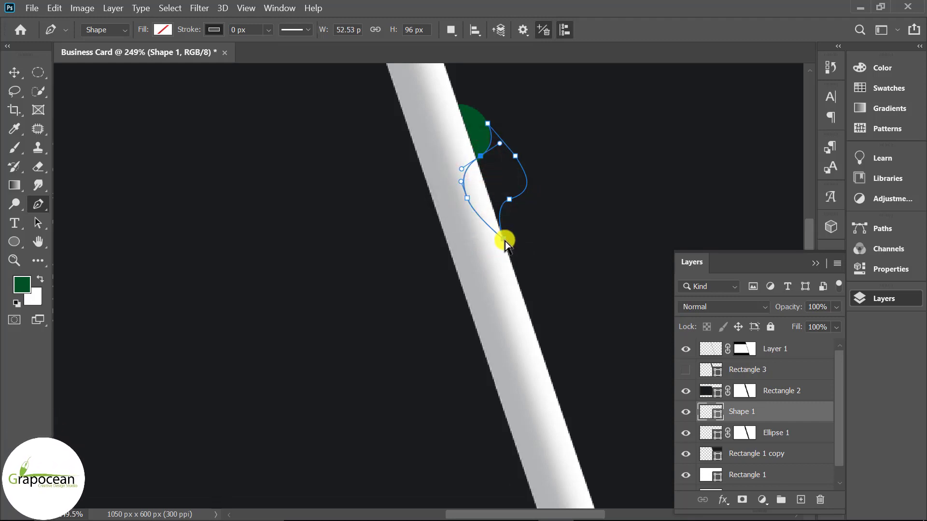
left_click_drag(503, 237, 510, 241)
left_click(513, 200)
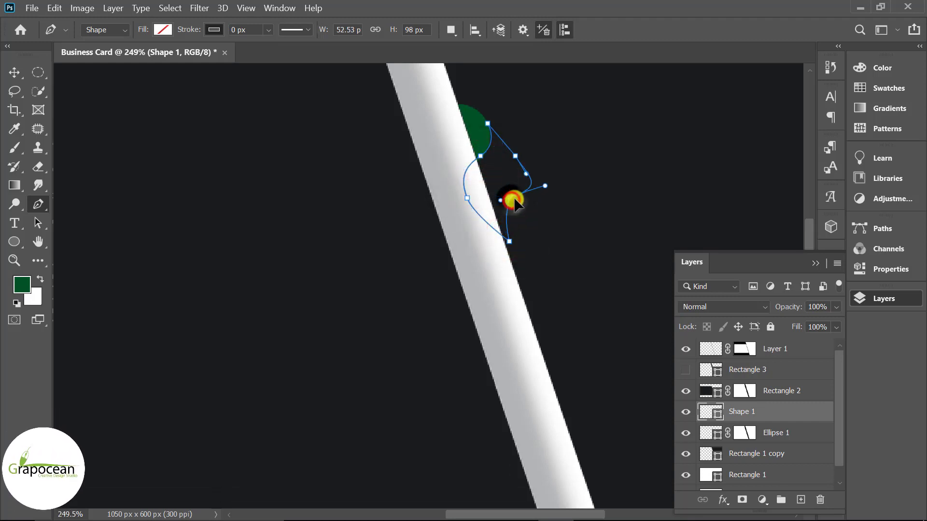
left_click_drag(513, 198, 510, 203)
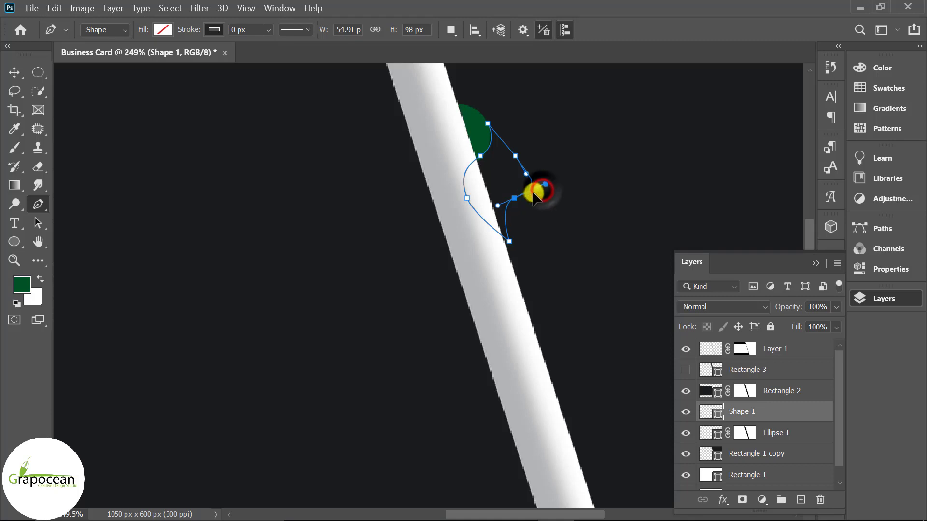
left_click_drag(533, 192, 542, 180)
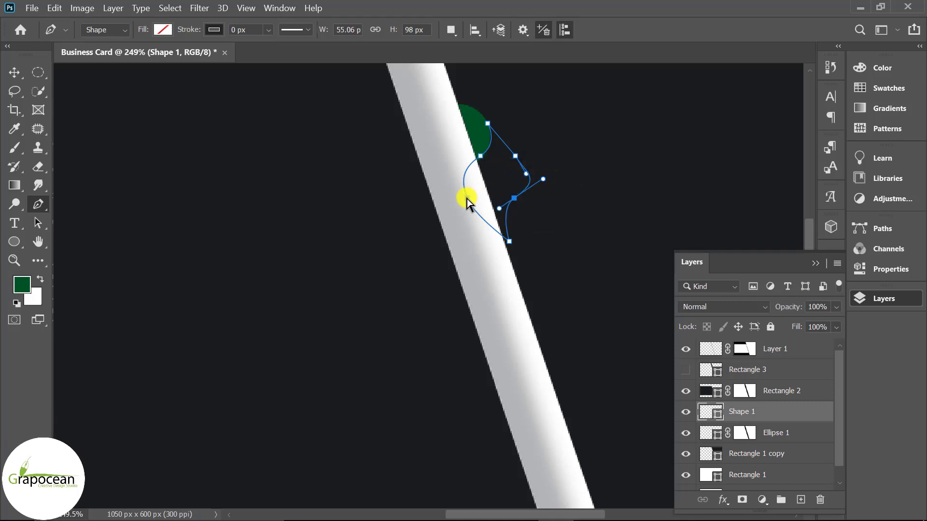
left_click_drag(464, 199, 474, 211)
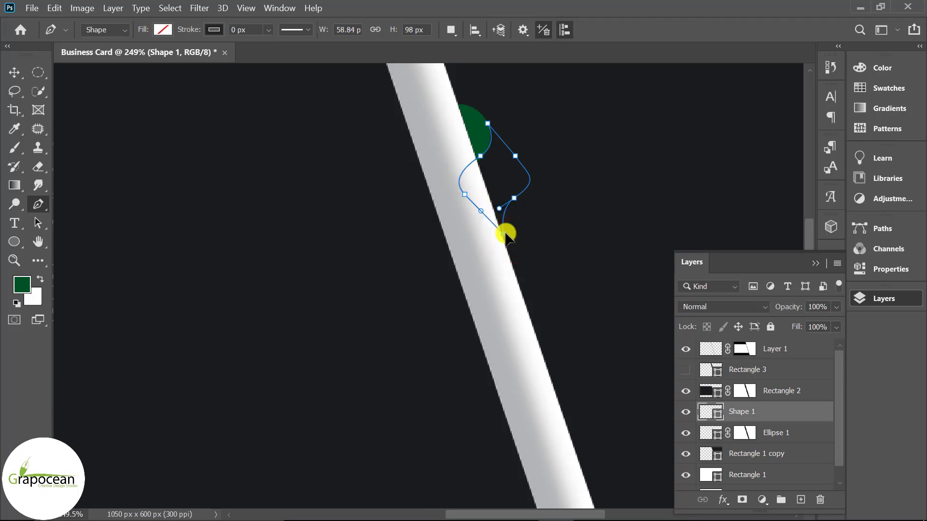
- Add a smooth left-edge point and fine-tune curve handles near the top right
scroll(505, 235, "up", 3)
left_click_drag(462, 195, 489, 161)
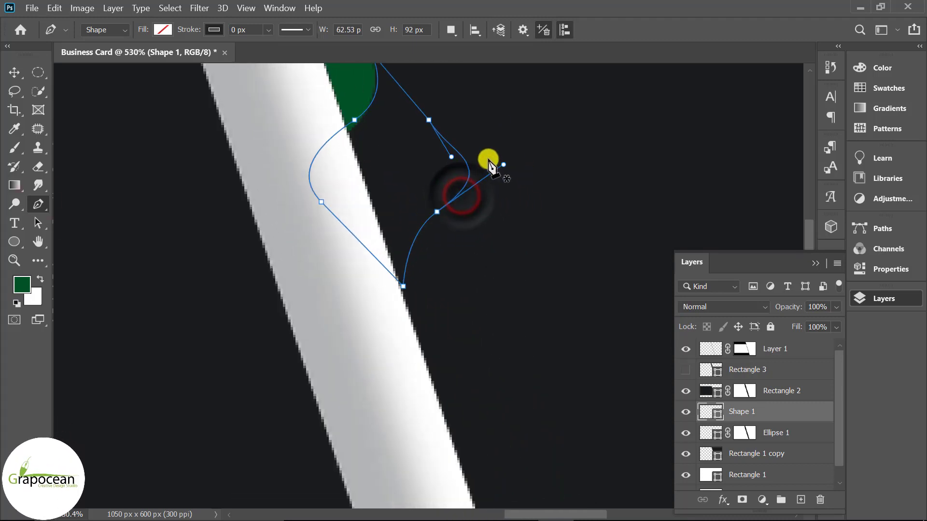
left_click(453, 151)
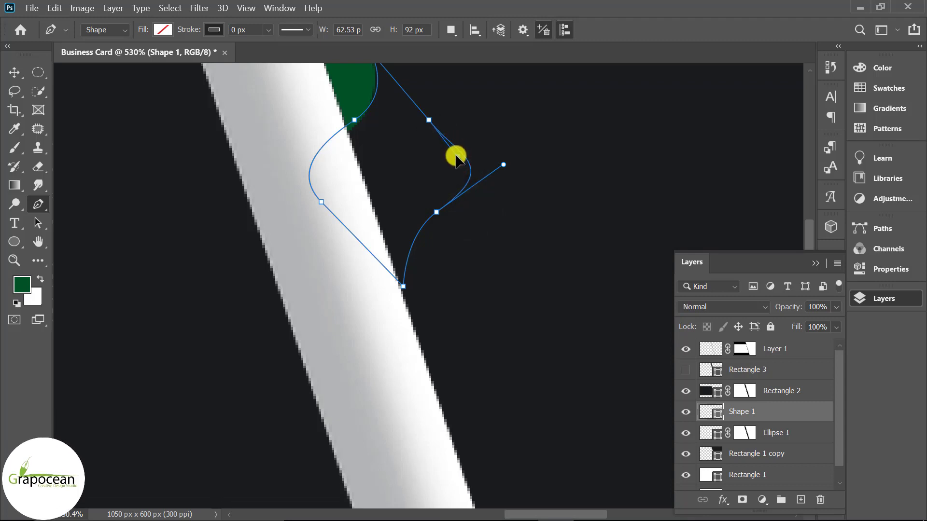
left_click(502, 164)
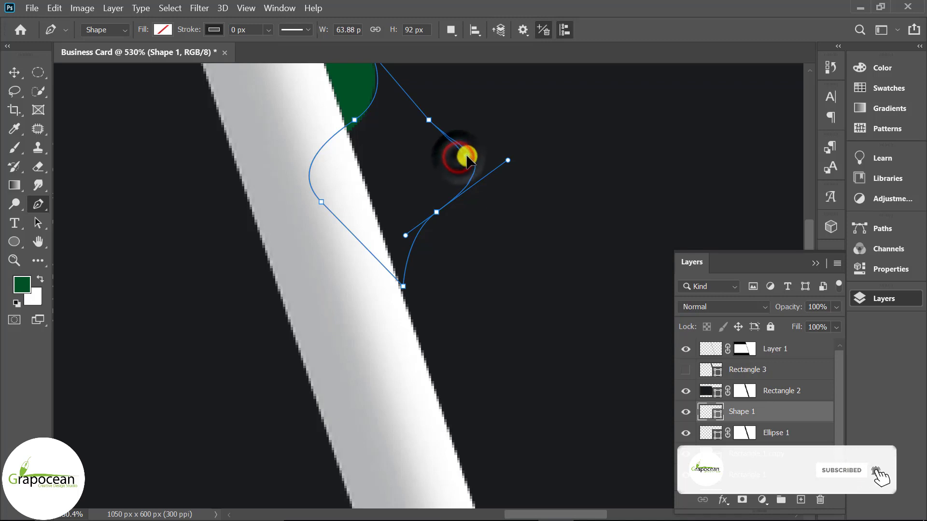
scroll(425, 121, "down", 2)
scroll(423, 123, "down", 1)
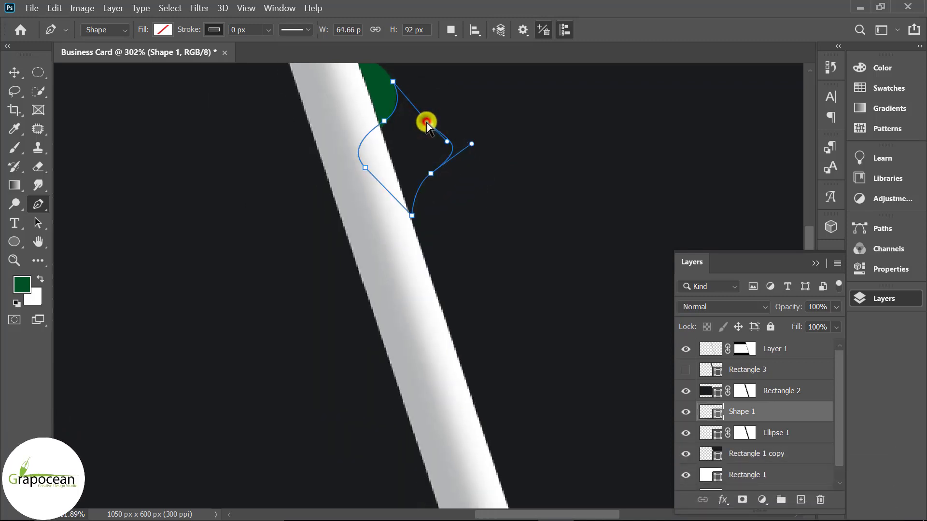
left_click_drag(428, 122, 451, 138)
scroll(388, 105, "up", 1)
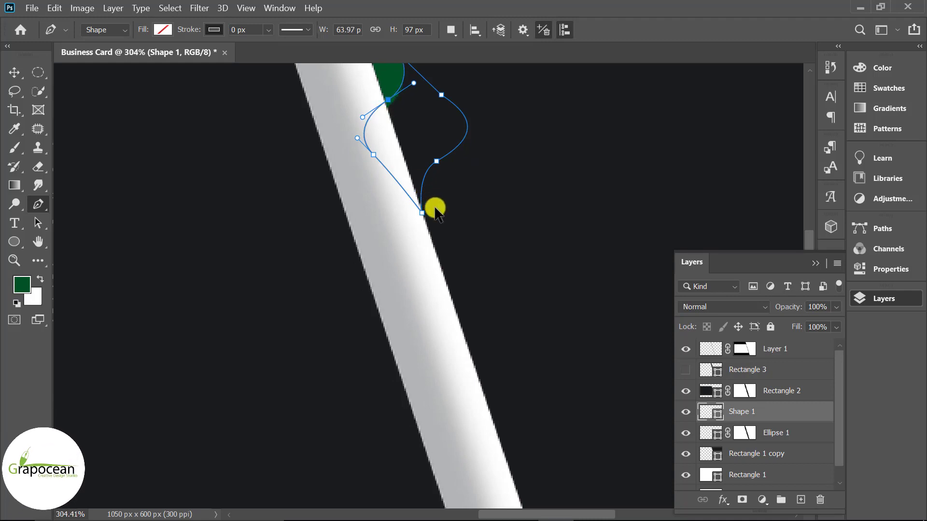
scroll(434, 207, "down", 2)
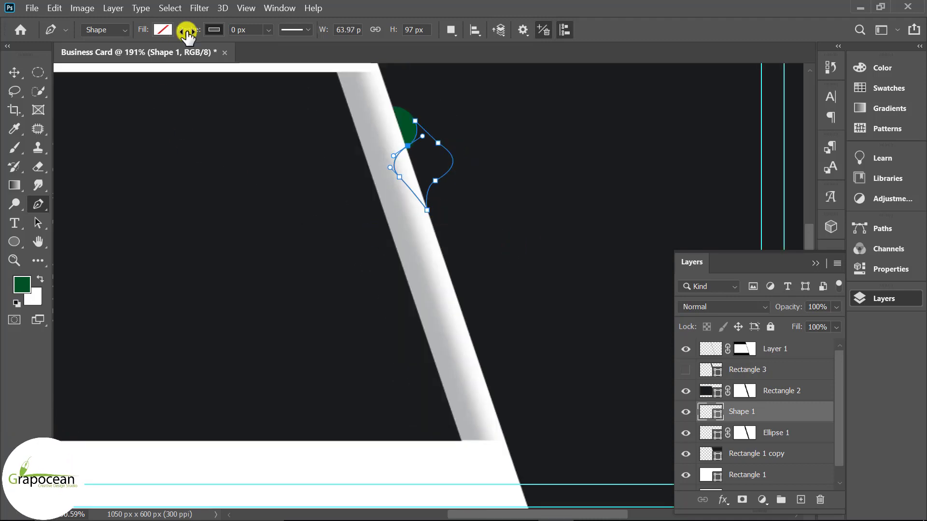
- Fill Shape 1 with bright green and select its layer
left_click(164, 29)
left_click(101, 107)
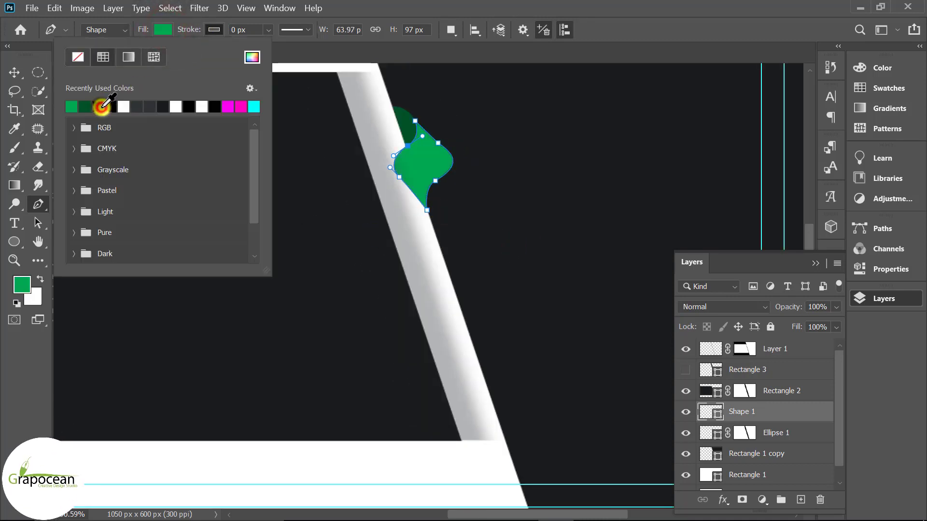
left_click(196, 221)
key("v")
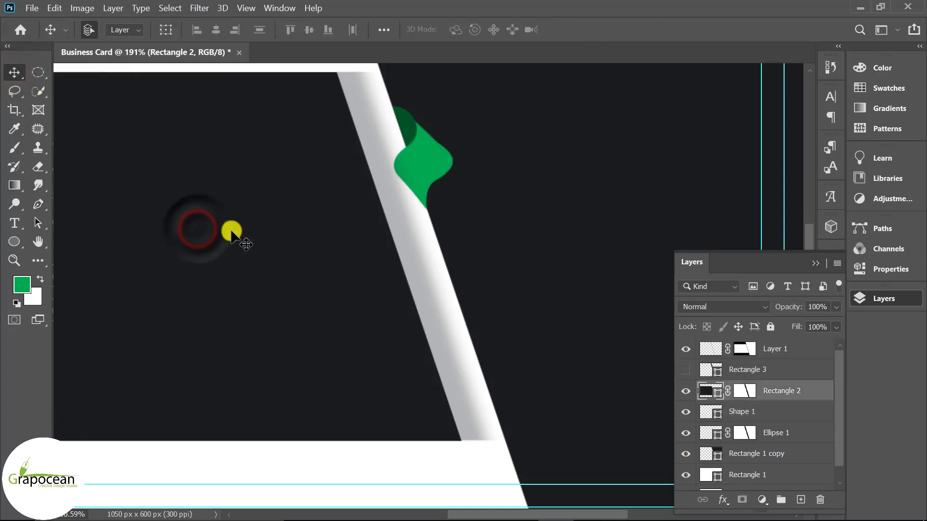
left_click(716, 349)
left_click(742, 411)
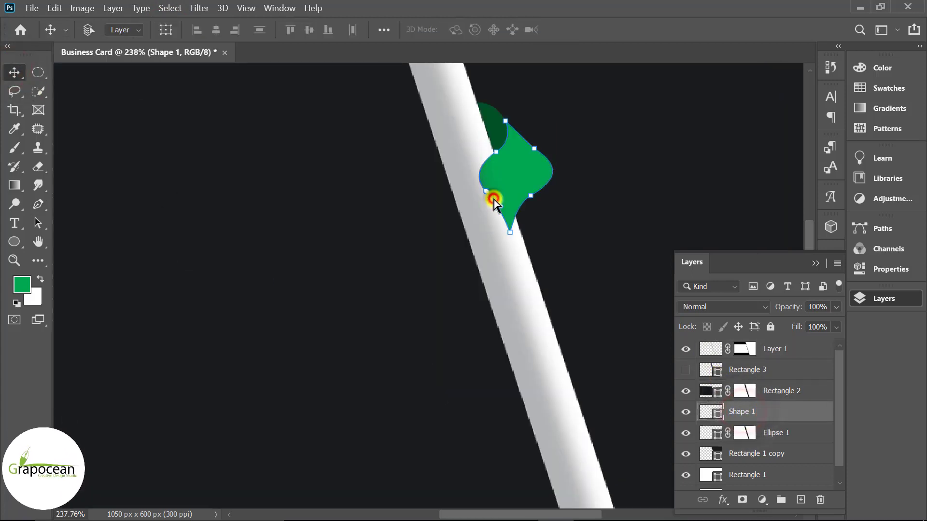
- Reshape the ribbon's left side, sharpen its bottom tip and widen its right point
left_click_drag(499, 207, 517, 231)
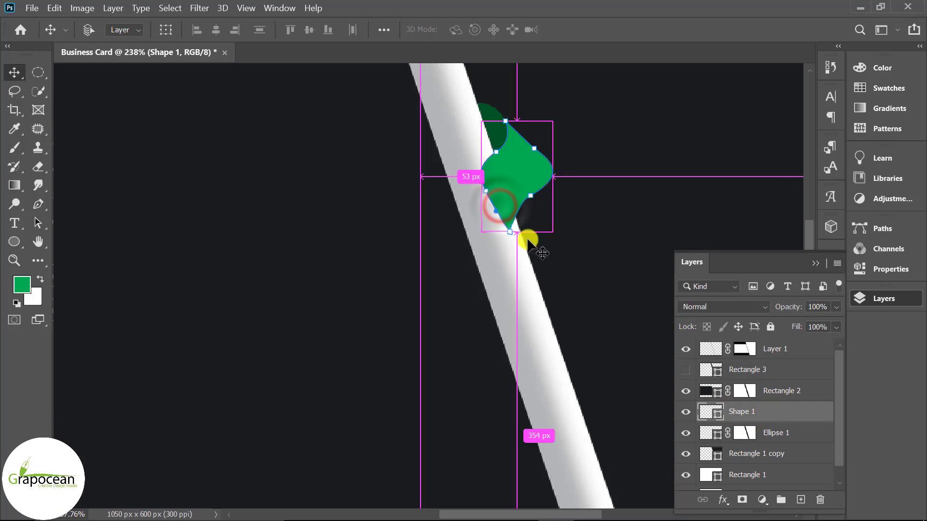
scroll(512, 232, "up", 2)
left_click(506, 236)
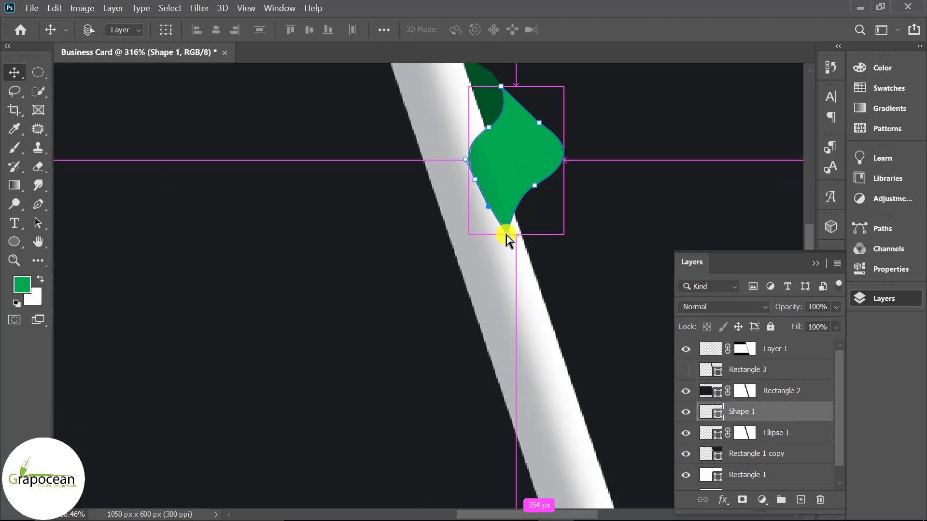
left_click_drag(501, 240, 503, 239)
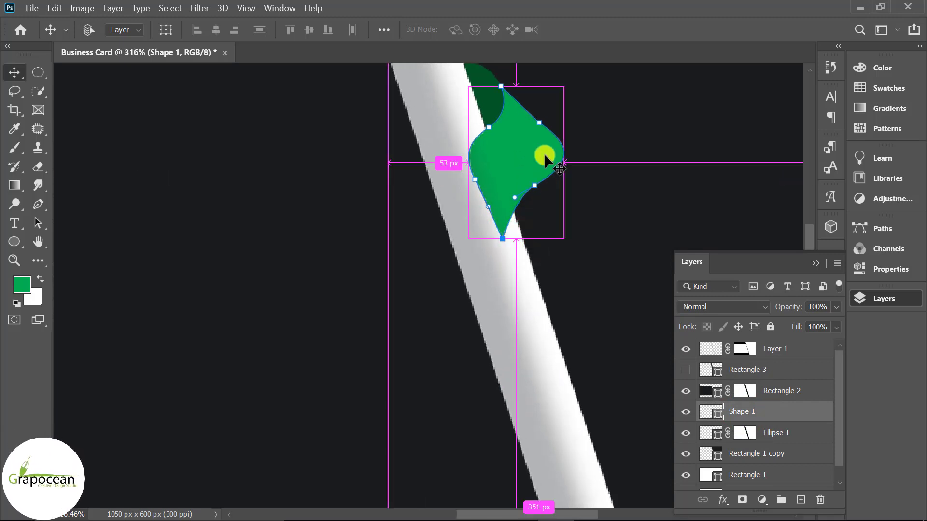
left_click(539, 124)
mouse_move(540, 124)
left_mouse_down()
mouse_move(555, 163)
mouse_move(532, 182)
left_mouse_up()
- Smooth the ribbon's right and lower curves and pull its bottom tip up and left
left_click(534, 184)
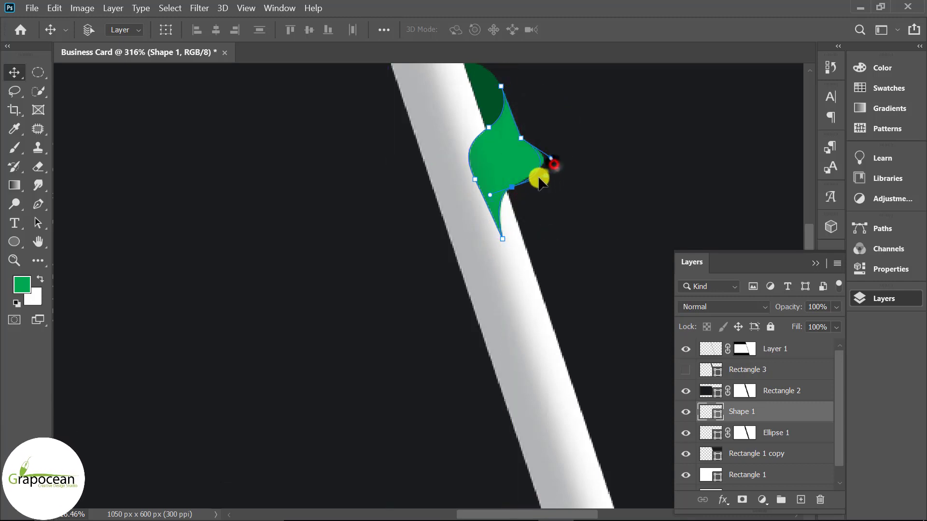
mouse_move(522, 139)
left_mouse_down()
mouse_move(554, 152)
mouse_move(541, 156)
left_mouse_up()
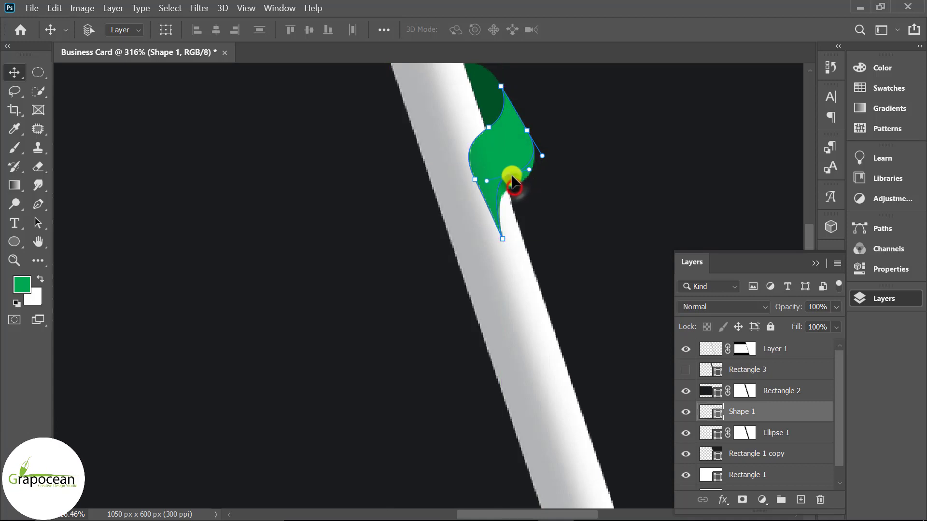
left_click_drag(513, 187, 538, 182)
left_click(507, 232)
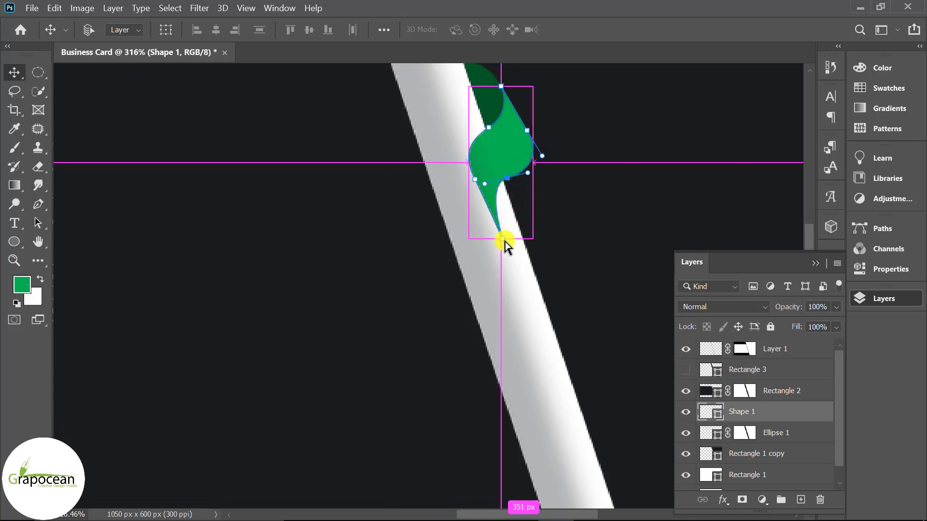
left_click_drag(505, 241, 494, 217)
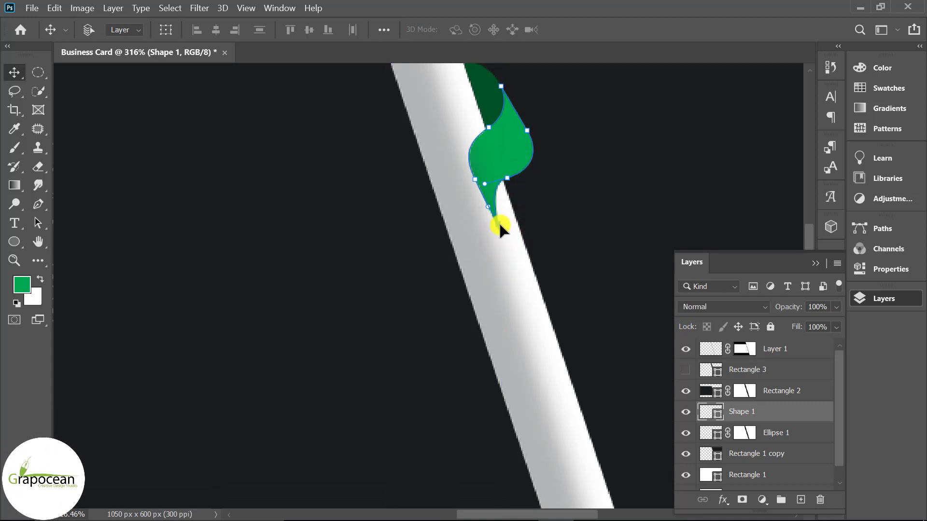
left_click(526, 131)
- Scale Shape 1 up to about 172.69% and move it down and left
left_click(141, 208)
scroll(352, 317, "down", 3)
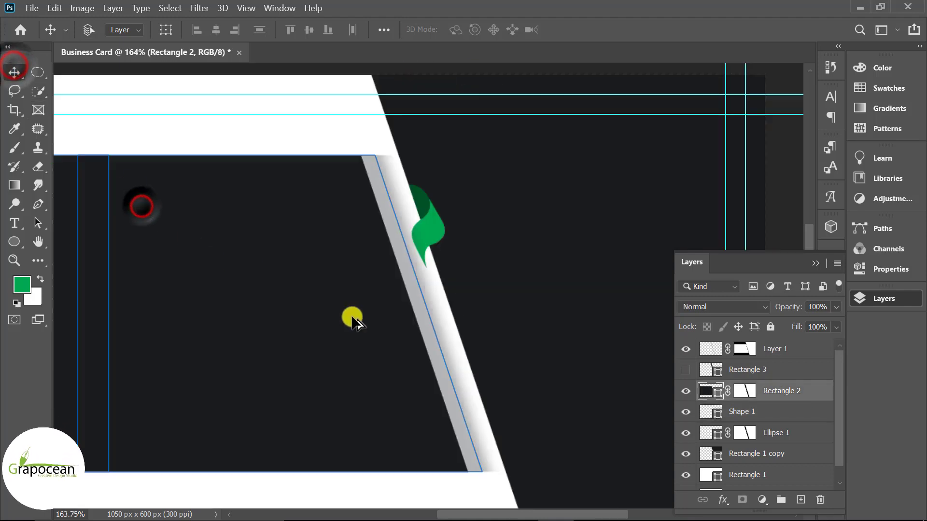
scroll(474, 352, "down", 2)
scroll(563, 362, "up", 4)
left_click(700, 412)
key("ctrl+t")
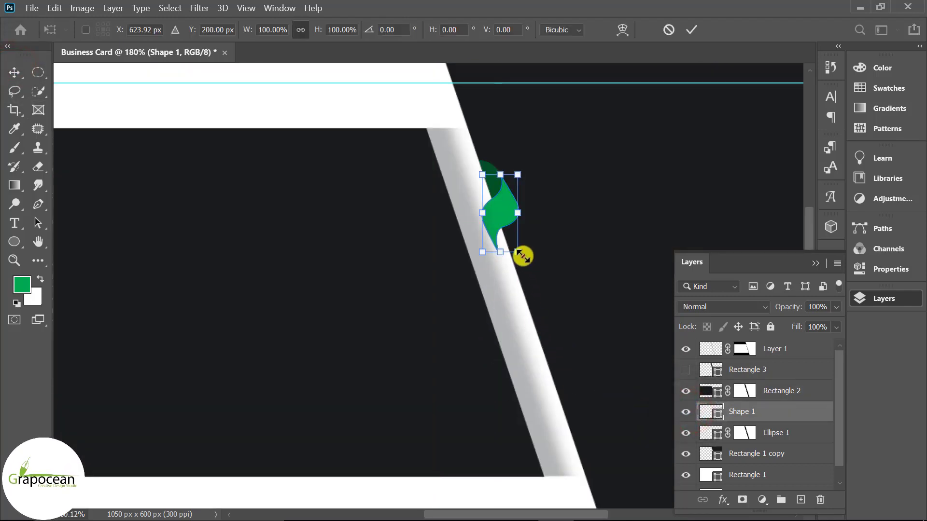
left_click_drag(522, 256, 531, 280)
left_click_drag(511, 228, 507, 242)
- Rotate the ribbon about 5.84° along the white bar, refine its height and position, and commit
scroll(506, 242, "up", 2)
left_click_drag(563, 337, 551, 343)
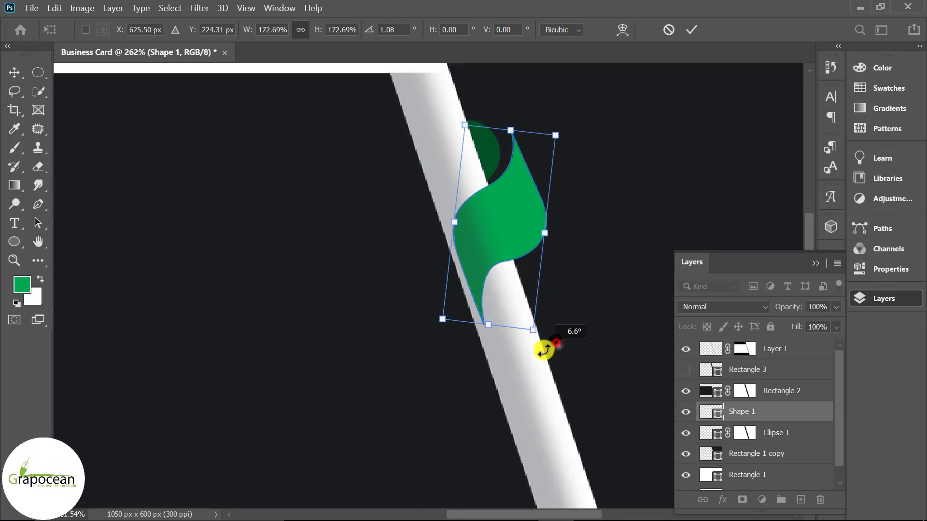
left_click_drag(499, 286, 478, 271)
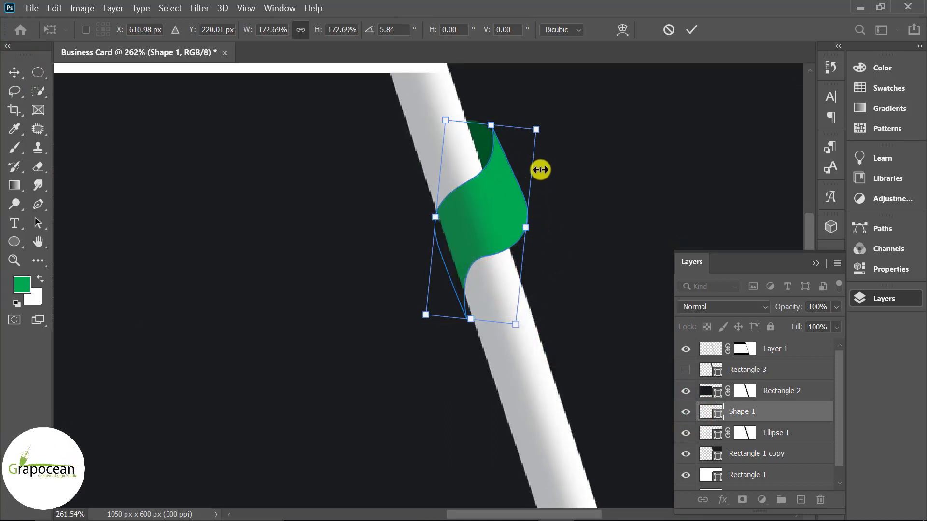
scroll(515, 154, "up", 3)
left_click_drag(461, 98, 461, 106)
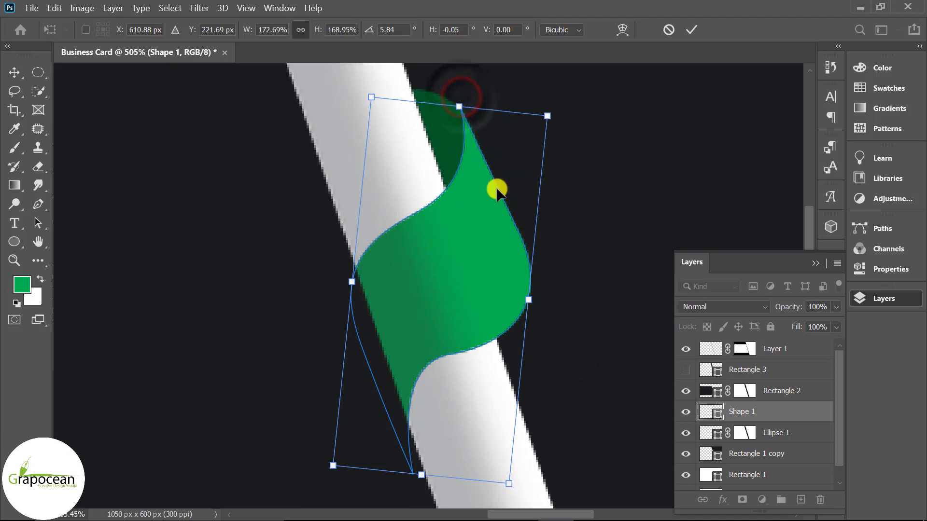
left_click_drag(497, 210, 497, 211)
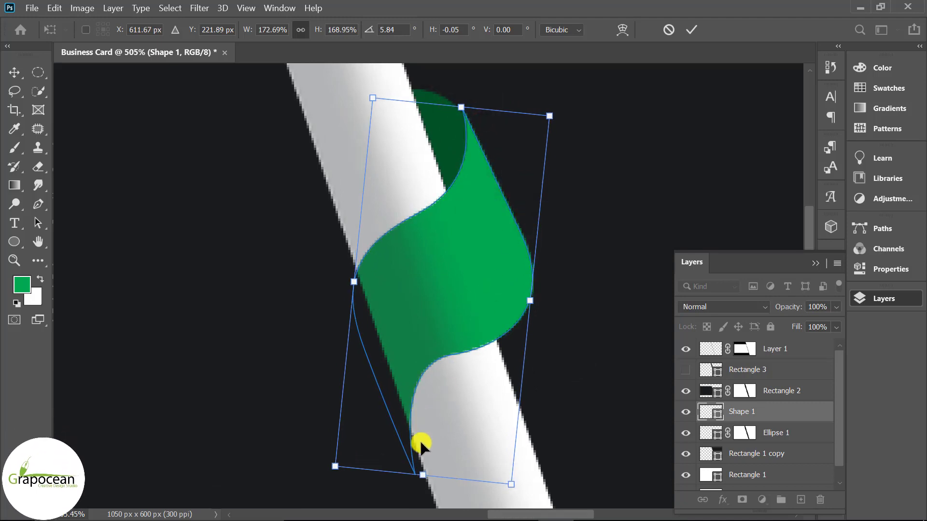
left_click(692, 29)
scroll(538, 335, "down", 10)
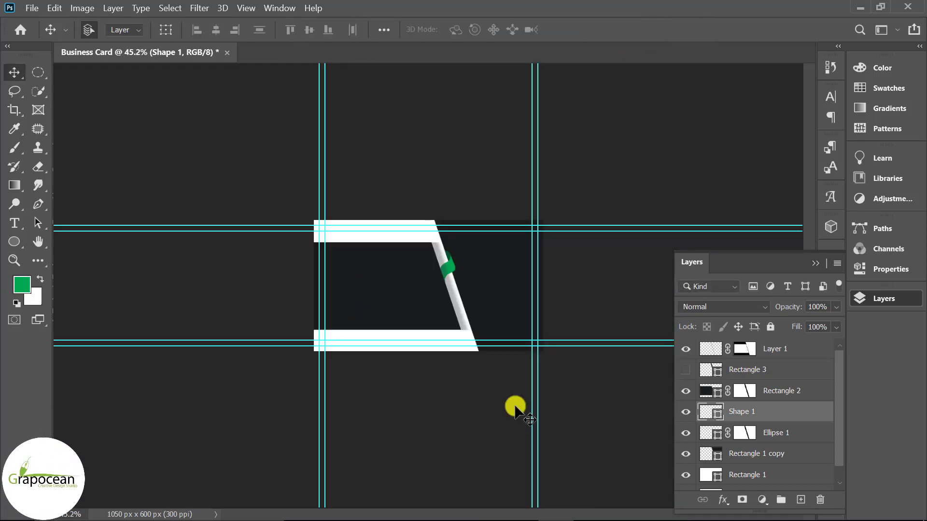
scroll(497, 369, "up", 3)
scroll(496, 332, "up", 2)
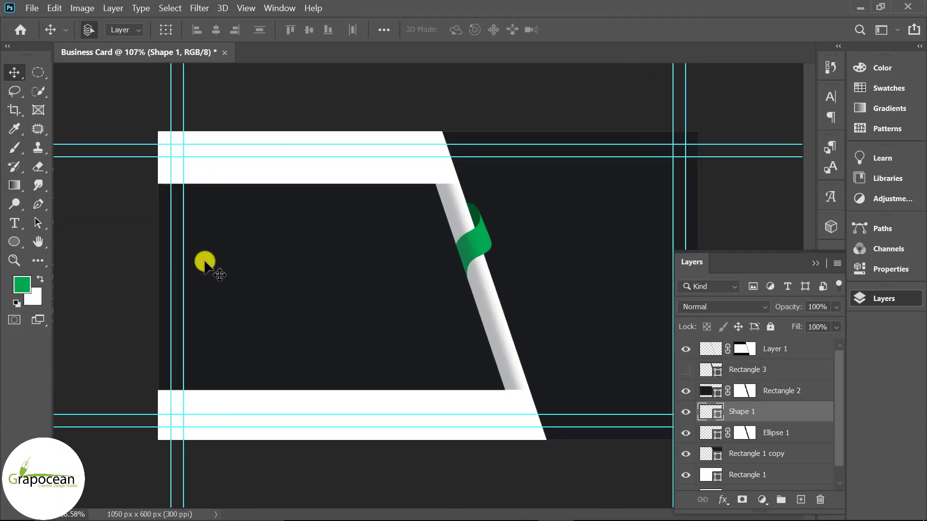
- Draw a 526 × 62 px bar rightward from the ribbon with no stroke and dark green fill
right_click(14, 241)
left_click(94, 239)
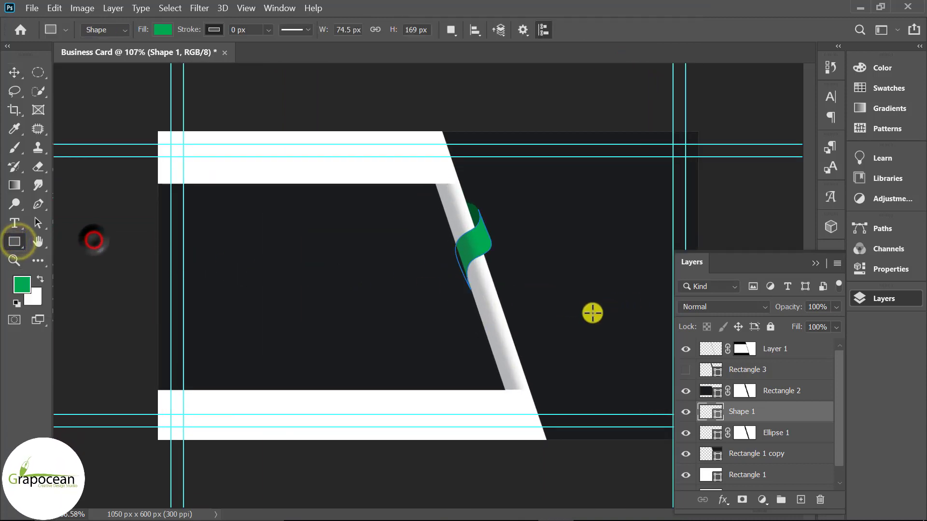
left_click(800, 500)
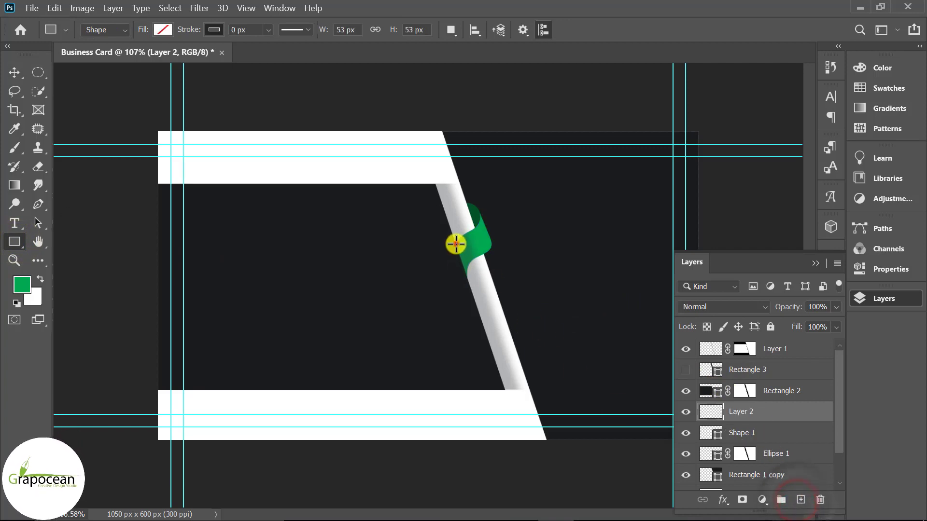
left_click_drag(456, 243, 725, 275)
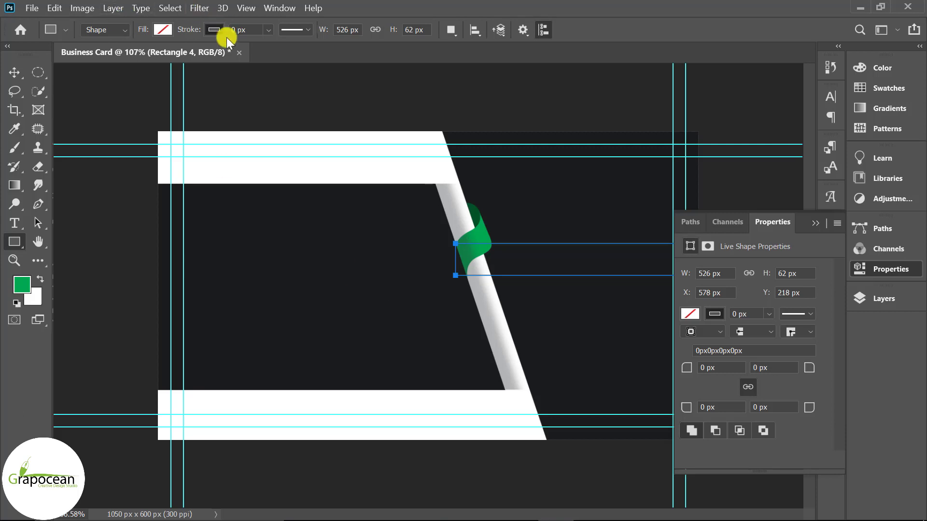
left_click(214, 30)
left_click(127, 57)
left_click(163, 30)
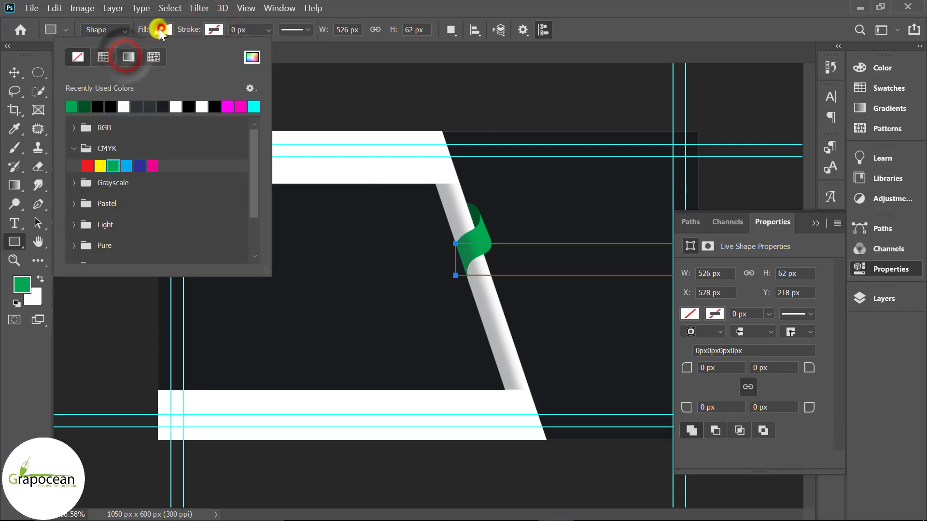
left_click(88, 107)
- Move Rectangle 4 lower in the layer stack, beneath Ellipse 1
left_click(14, 73)
scroll(299, 166, "down", 2)
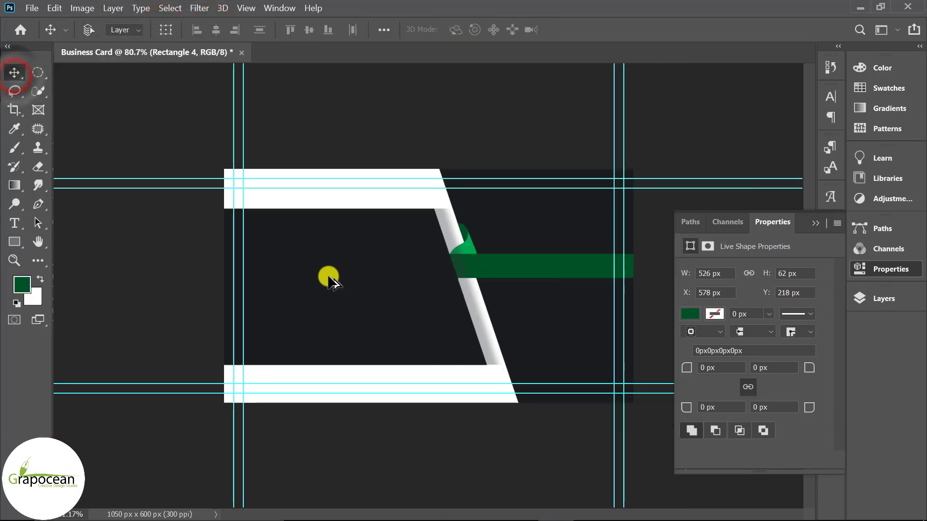
scroll(329, 279, "down", 1)
left_click(820, 223)
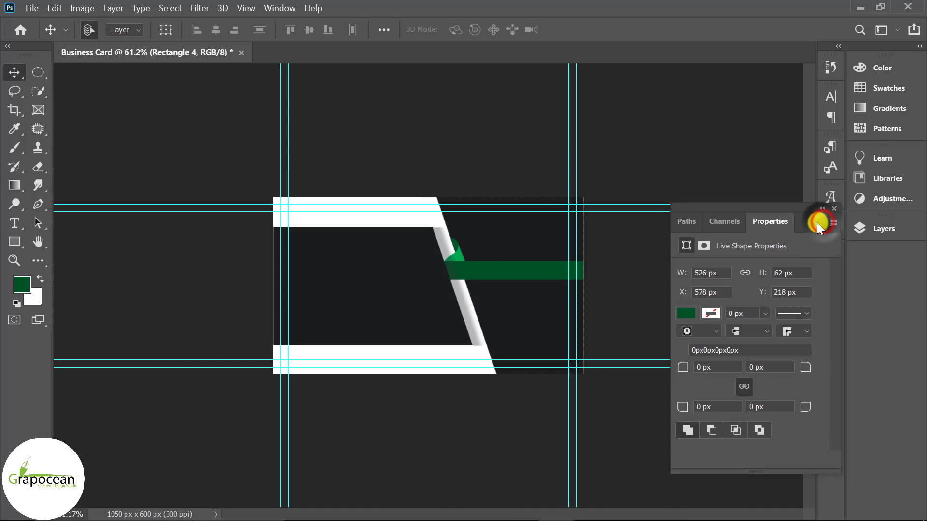
left_click(879, 227)
mouse_move(778, 373)
left_mouse_down()
mouse_move(769, 434)
mouse_move(759, 394)
left_mouse_up()
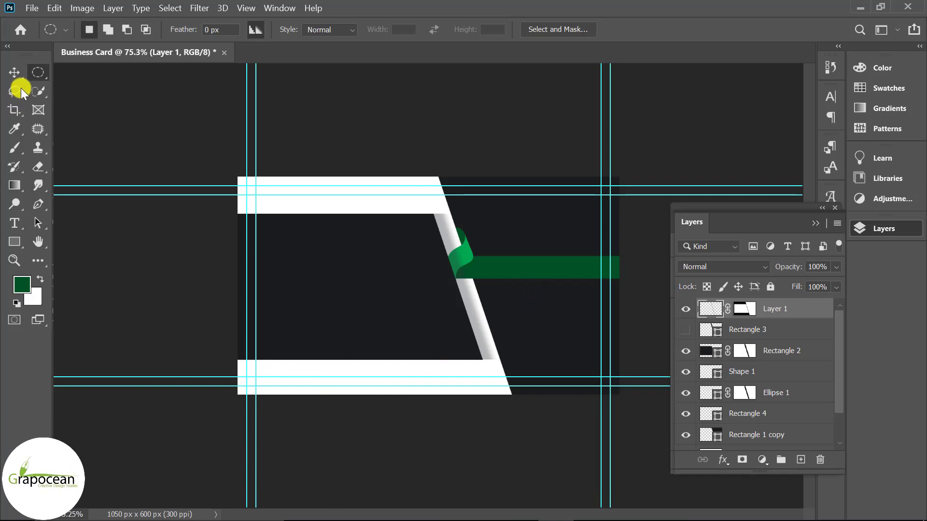
- Move the green bar left into the card and place Rectangle 4 above Rectangle 2
key("v")
left_click_drag(473, 275, 344, 275)
left_click_drag(794, 415, 769, 347)
scroll(427, 285, "up", 3)
mouse_move(420, 277)
left_mouse_down()
mouse_move(394, 263)
mouse_move(410, 265)
left_mouse_up()
scroll(473, 279, "up", 5)
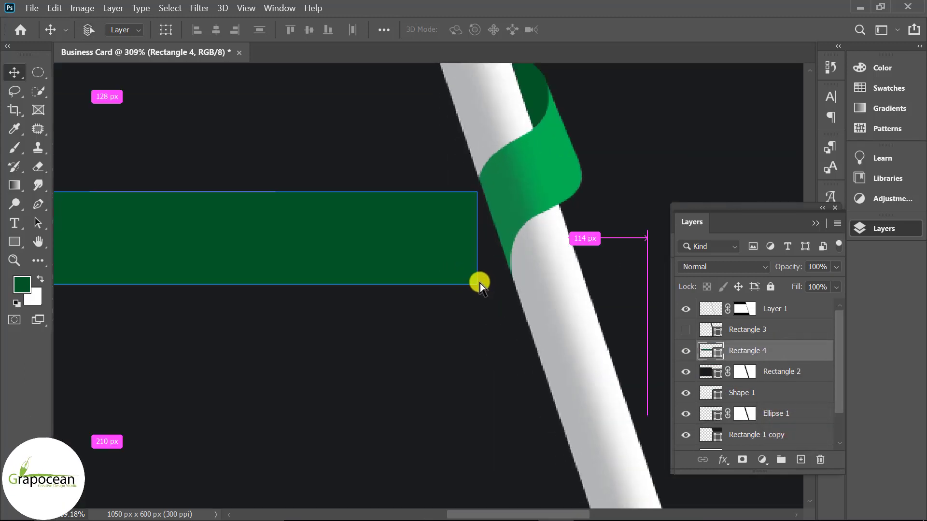
- Slant the bar's right end along the white diagonal, converting the shape to a regular path
left_click_drag(478, 284, 513, 284)
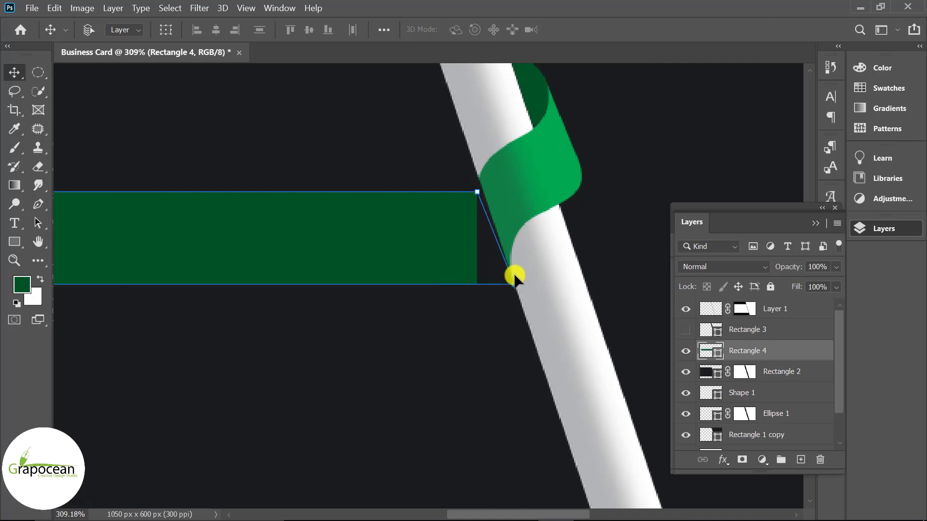
left_click(480, 223)
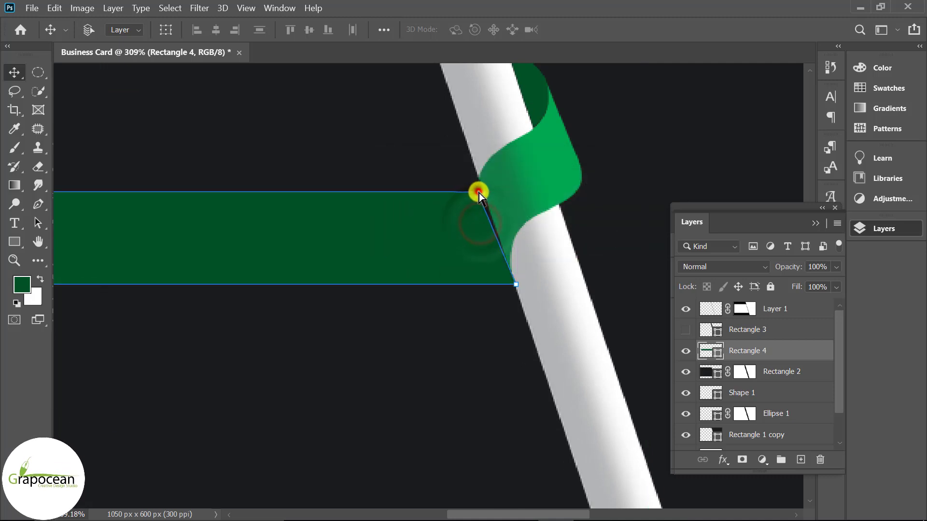
left_click_drag(479, 192, 484, 190)
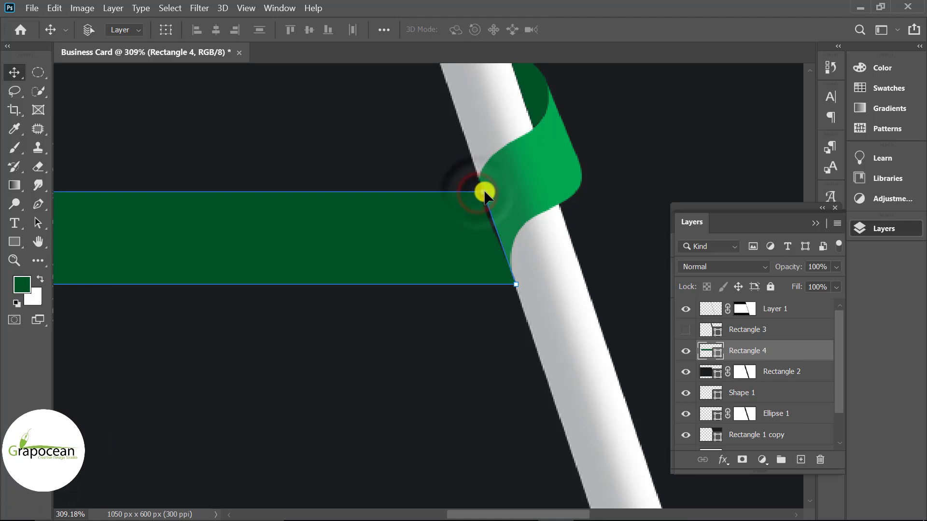
- Fine-tune the green bar's vertical position inside the card with drags and Down-arrow nudges
left_click(564, 330, "ctrl")
scroll(564, 329, "down", 2)
scroll(564, 331, "down", 3)
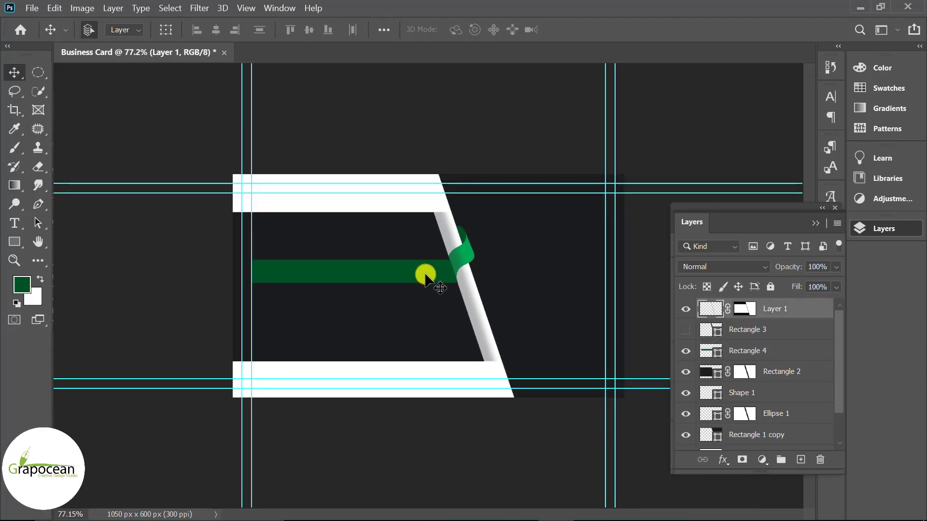
left_click_drag(426, 270, 427, 259, "ctrl")
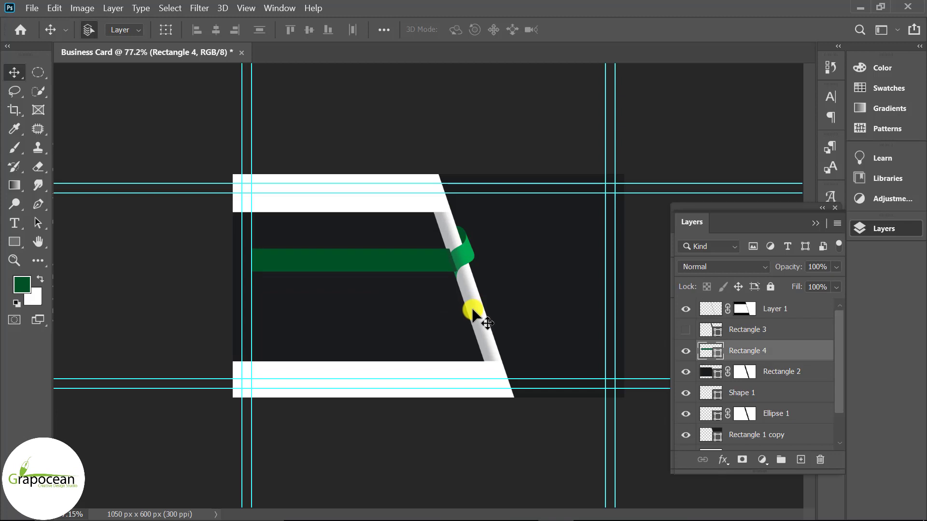
left_click_drag(471, 305, 478, 310)
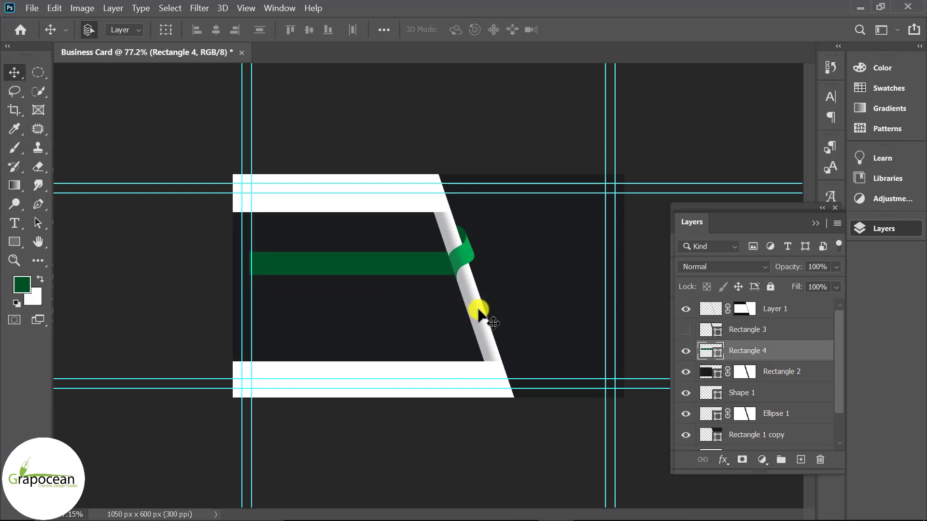
key("Down")
key("Down")
key("Down")
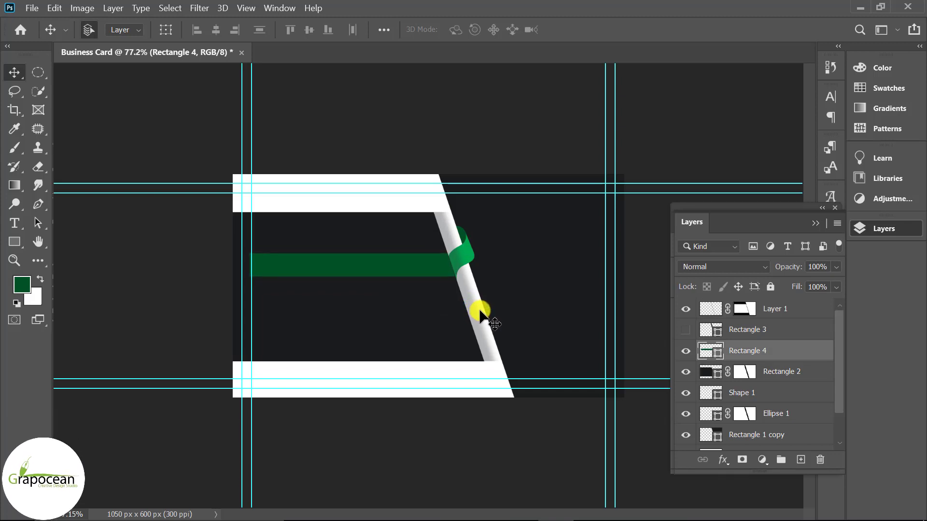
key("Down")
key("Down")
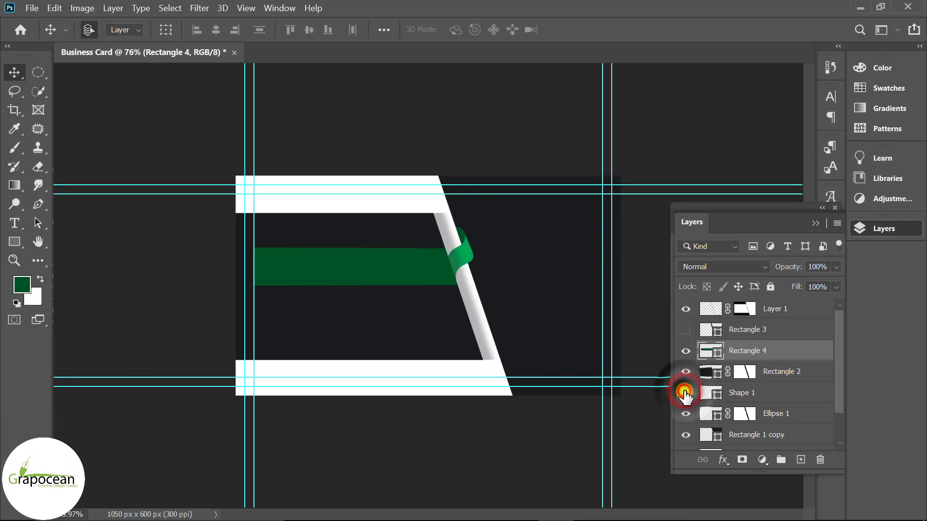
- Hide Rectangle 1 copy and group the bar, Shape 1 and Ellipse 1 into Group 1
scroll(731, 391, "down", 2)
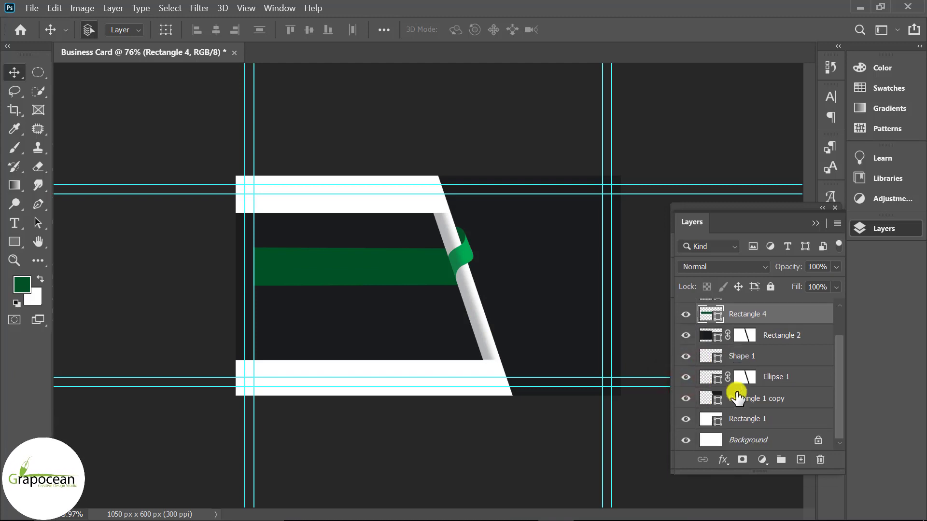
left_click(690, 400)
left_click(760, 393, "ctrl")
left_click(782, 414, "ctrl")
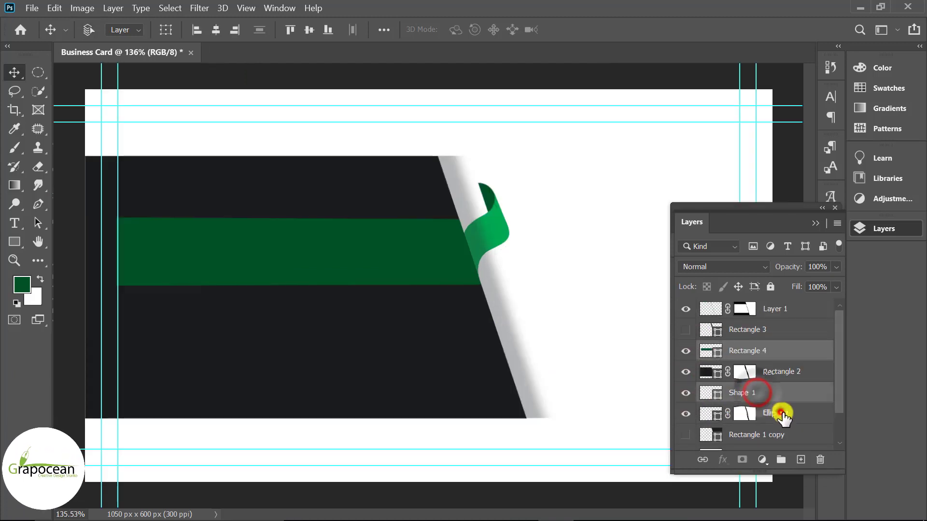
key("ctrl+g")
- Duplicate Group 1 as Group 1 copy below the original, then add Group 1 copy 2 beneath
left_click(684, 348)
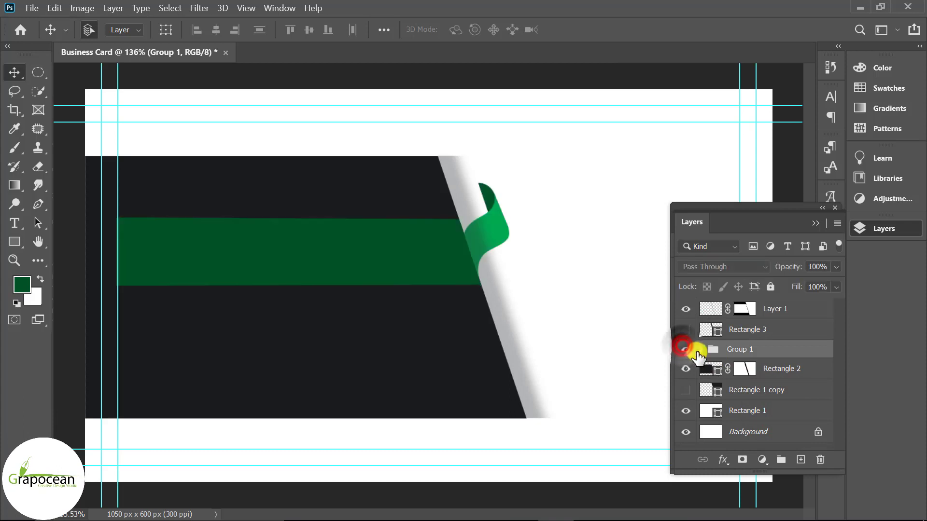
left_click_drag(792, 351, 801, 458)
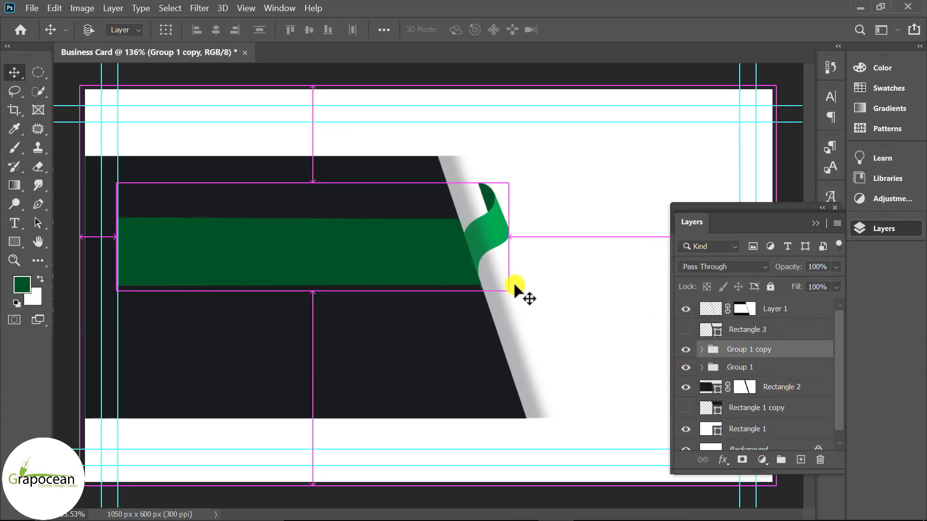
key("ctrl+t")
left_click_drag(478, 258, 502, 325)
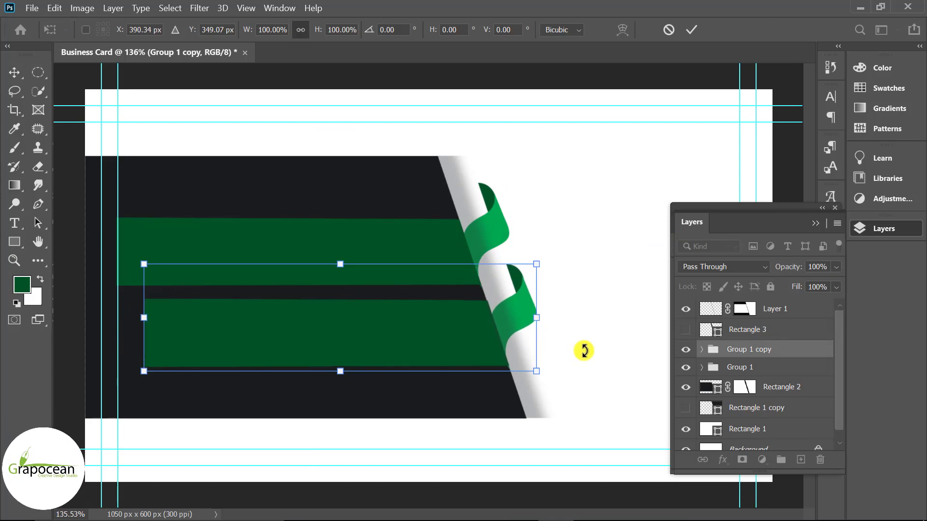
key("Return")
key("ctrl+shift+alt+t")
scroll(392, 245, "down", 3)
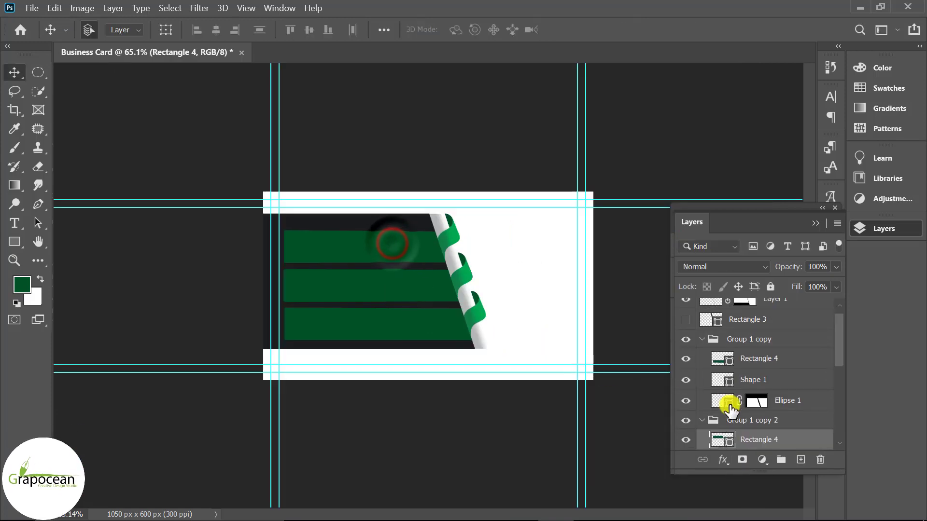
- Paint lighter ribbon green on a new layer at the top stripe's right end within its selection
left_click(685, 439)
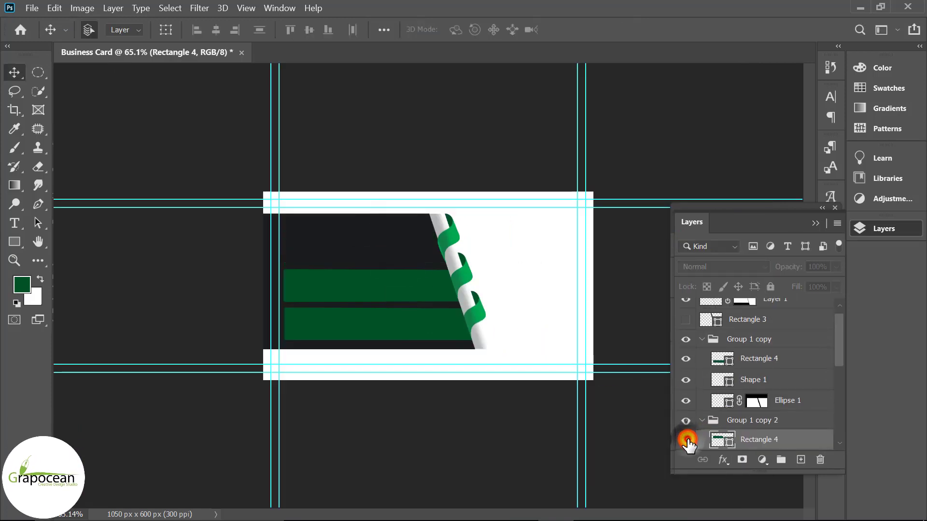
left_click(724, 440, "ctrl")
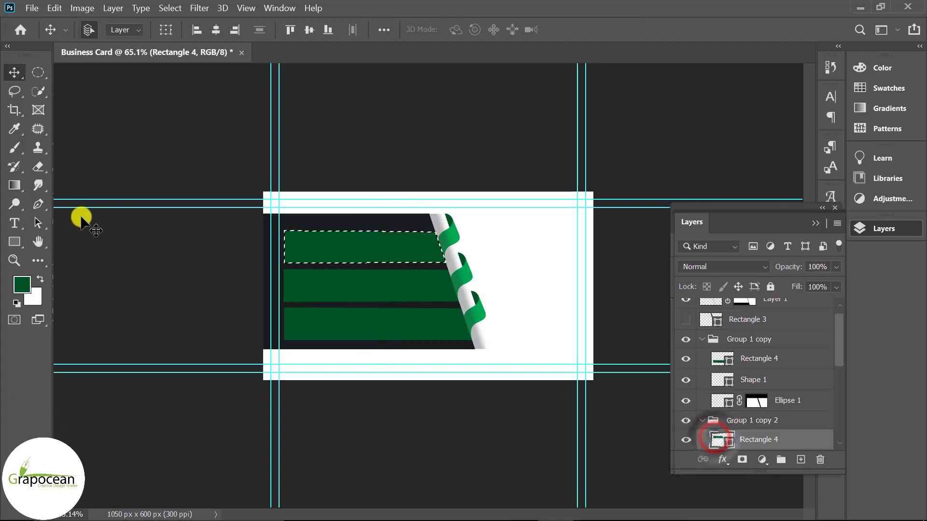
left_click(15, 130)
left_click(14, 148)
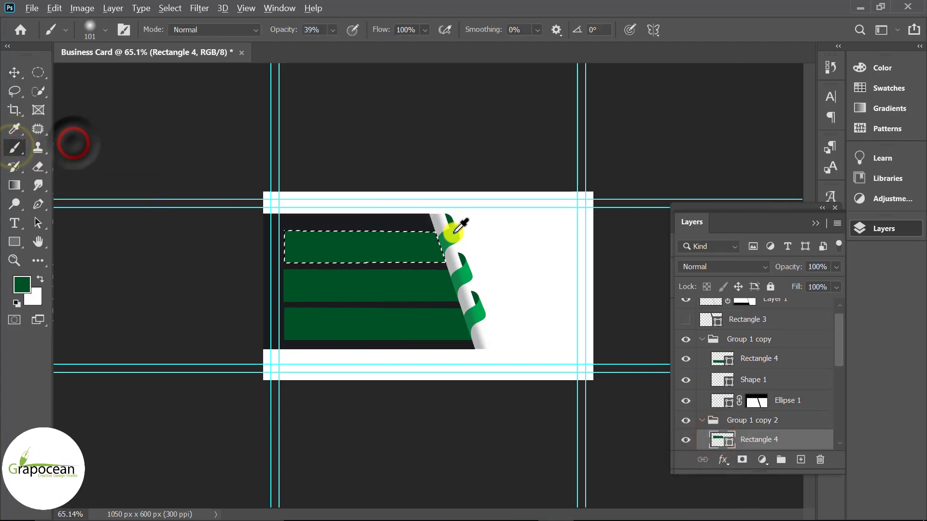
left_click(454, 233, "alt")
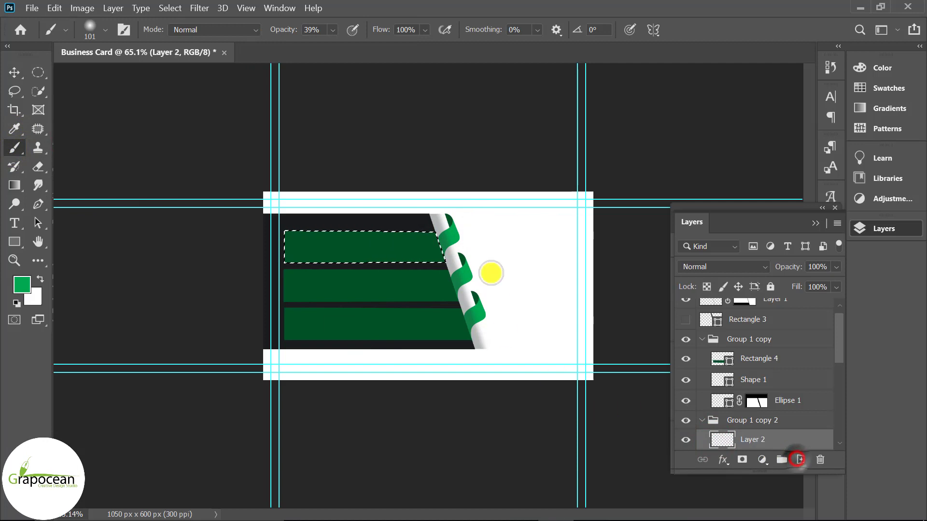
left_click(432, 236)
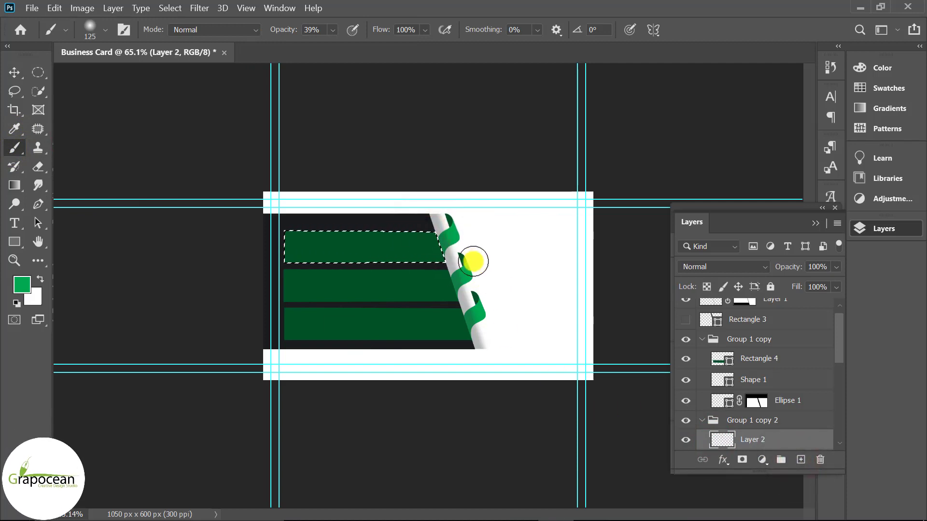
key("bracketright")
key("bracketright")
left_click(459, 245)
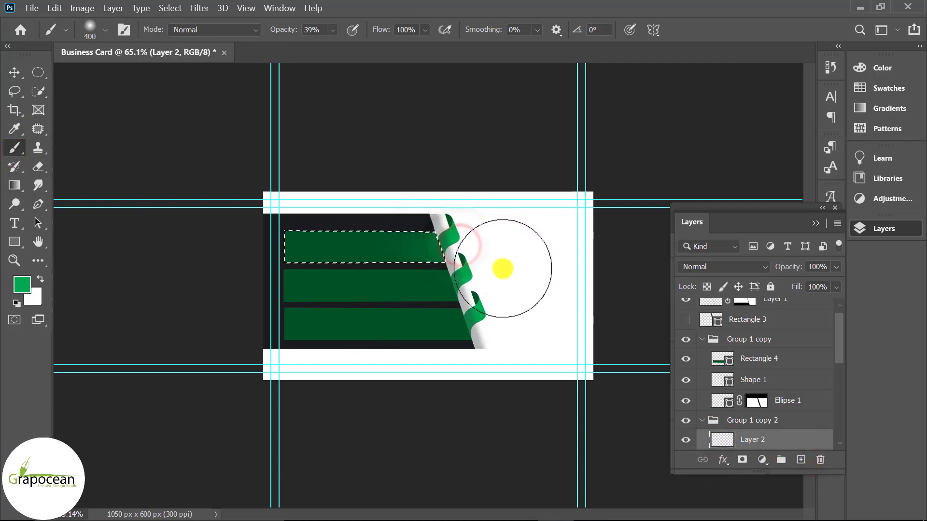
- Clear the stripe selection and return to the Brush tool
left_click(38, 72)
left_click(140, 138)
scroll(482, 393, "down", 3)
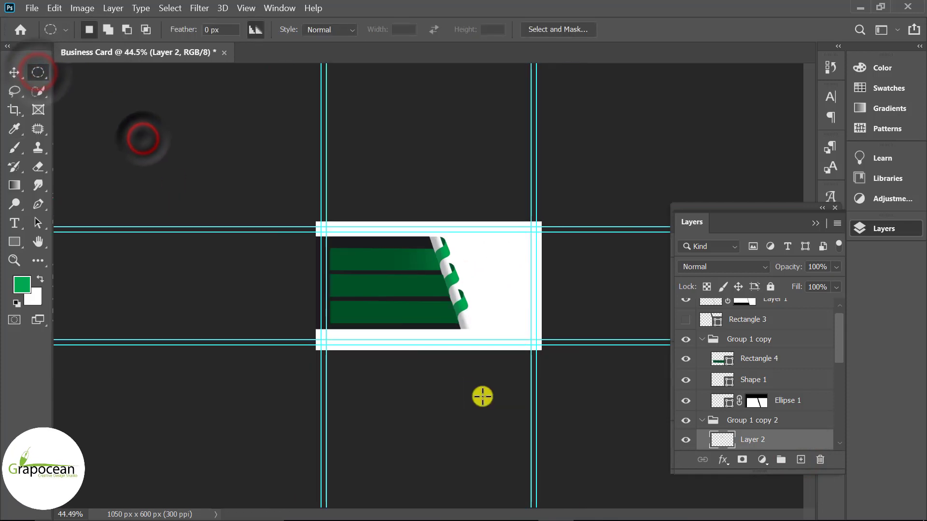
scroll(482, 393, "down", 2)
scroll(482, 393, "up", 4)
scroll(806, 400, "down", 5)
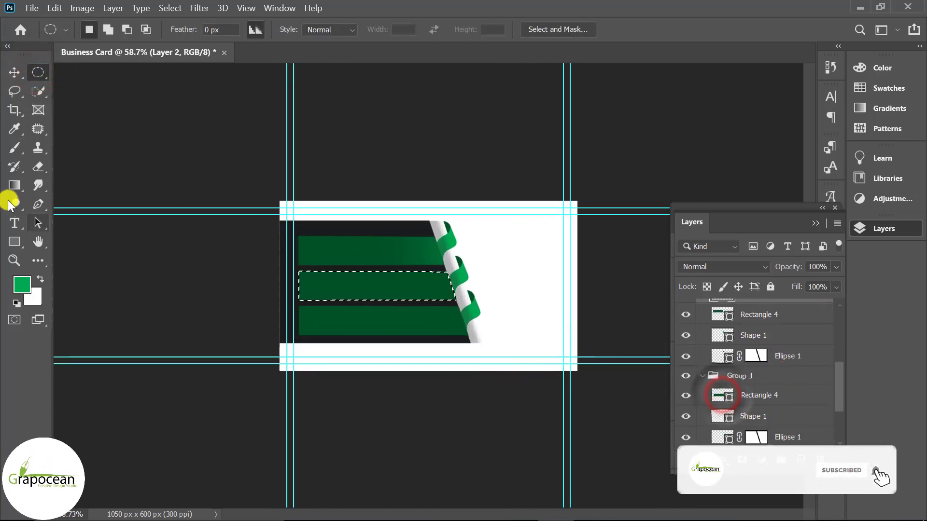
left_click(15, 148)
left_click(56, 145)
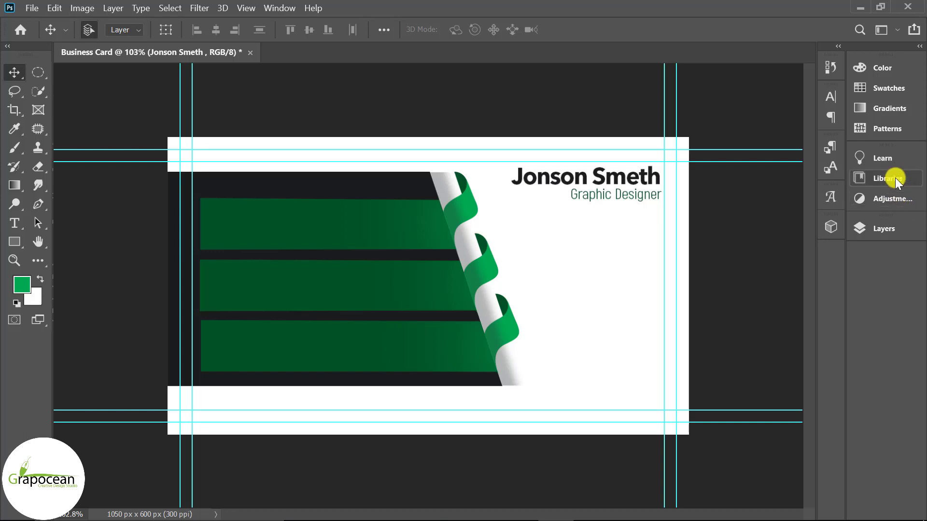
- Show Rectangle 1 copy to darken the card's right side
left_click(883, 228)
scroll(777, 401, "down", 3)
scroll(765, 411, "down", 2)
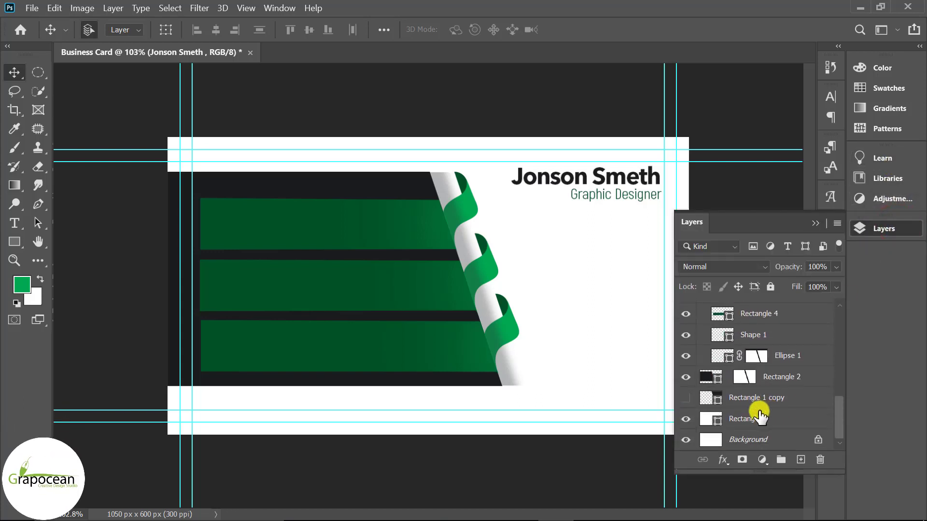
left_click(687, 398)
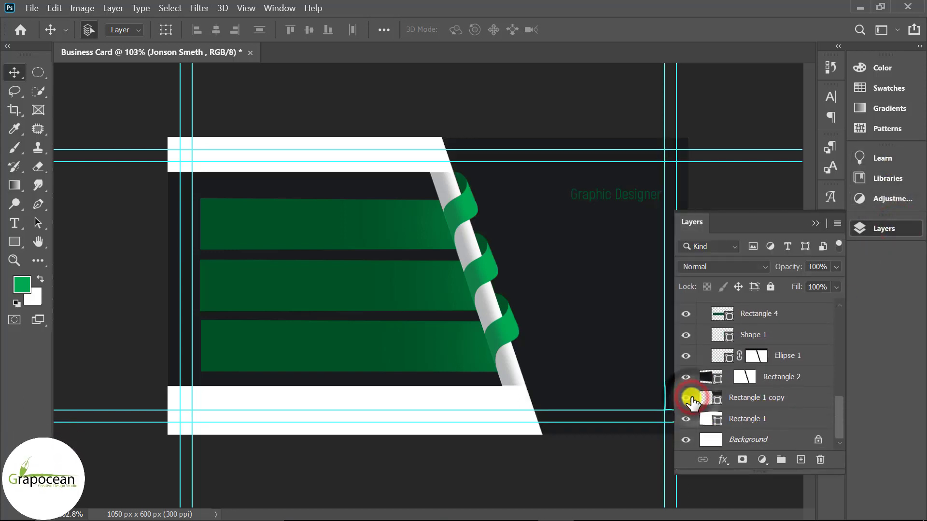
- Recolour the name text to white
left_click(11, 224)
left_click(636, 178)
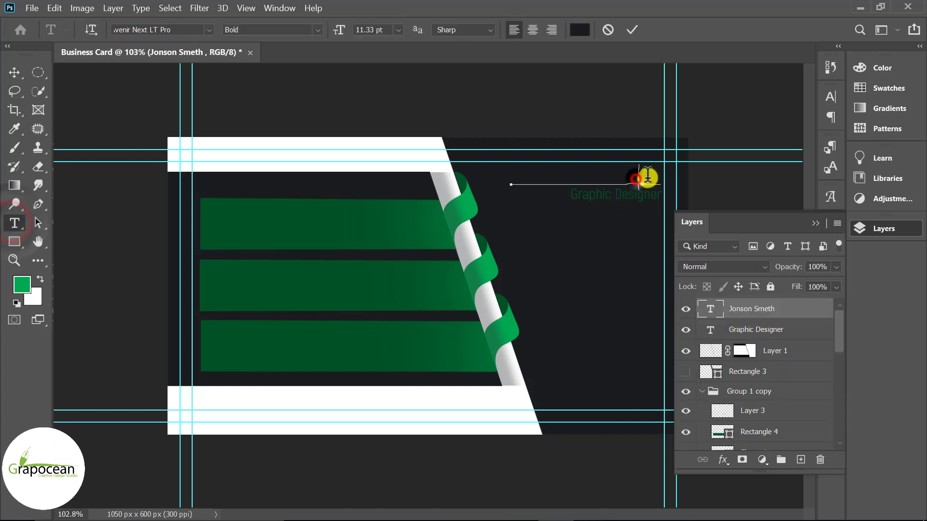
left_click_drag(643, 181, 685, 189)
left_click(579, 30)
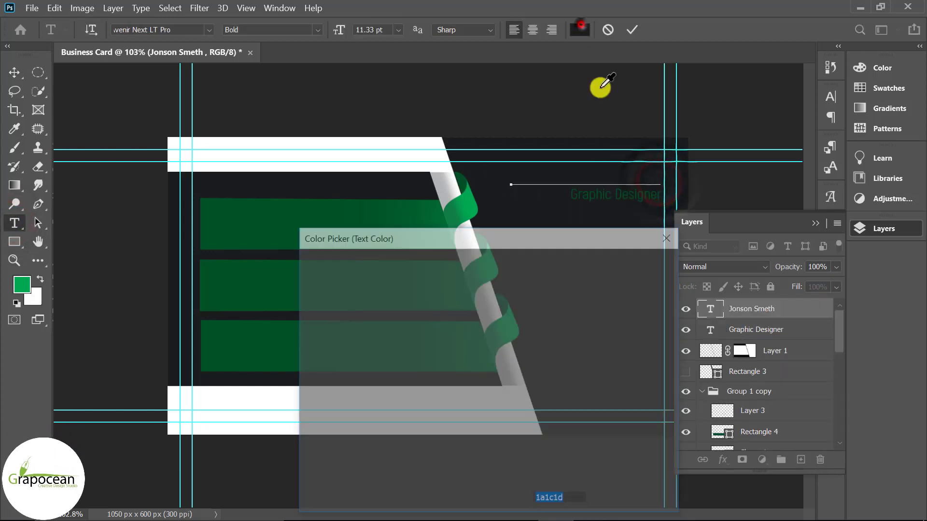
left_click_drag(386, 317, 289, 239)
left_click(643, 265)
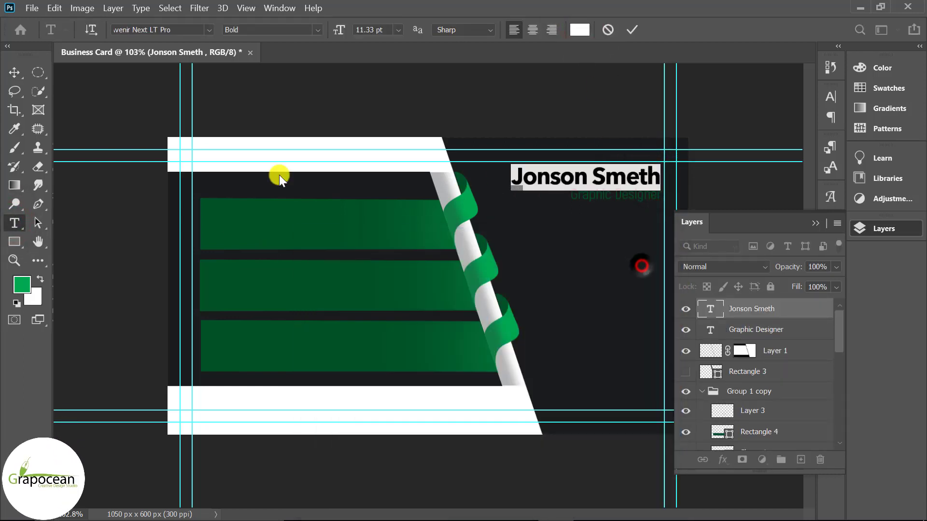
left_click(15, 71)
- Recolour the Graphic Designer title with the sampled ribbon green
scroll(531, 415, "down", 3)
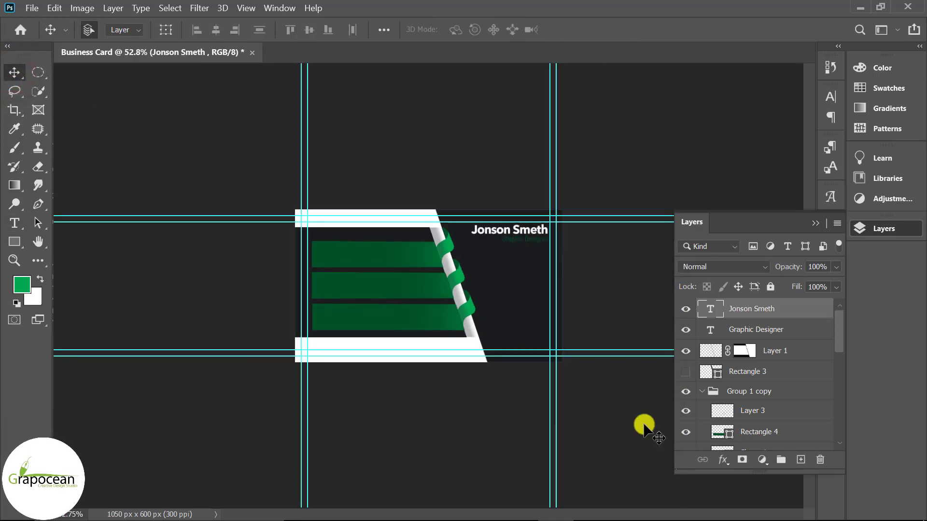
left_click(15, 222)
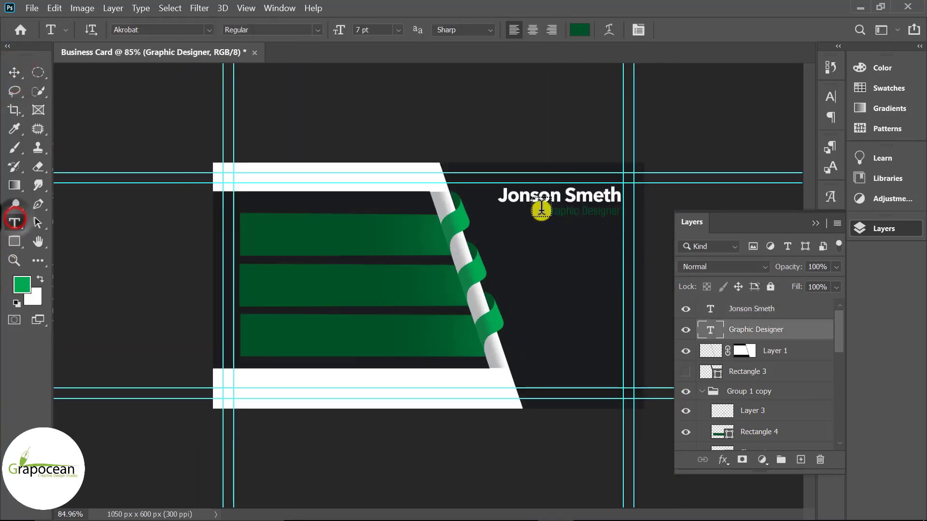
triple_click(546, 213)
left_click(580, 30)
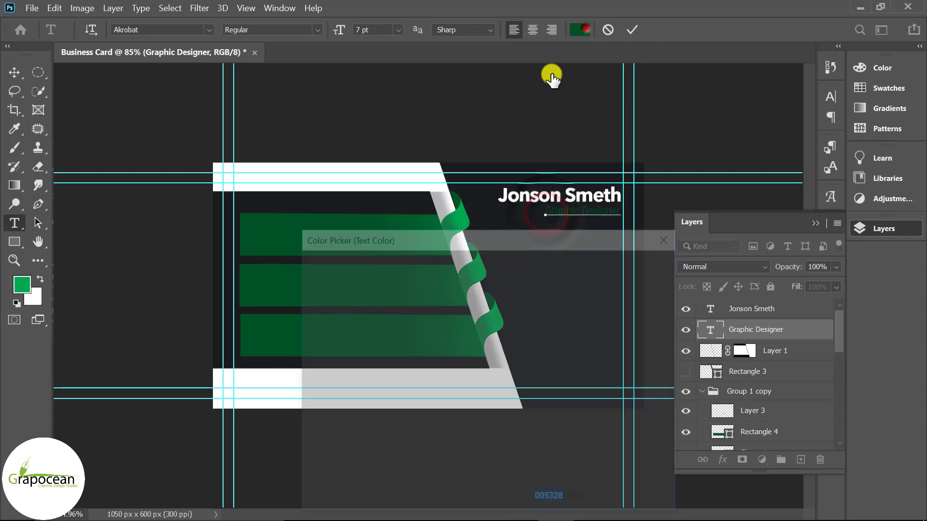
left_click(463, 216)
left_click(632, 267)
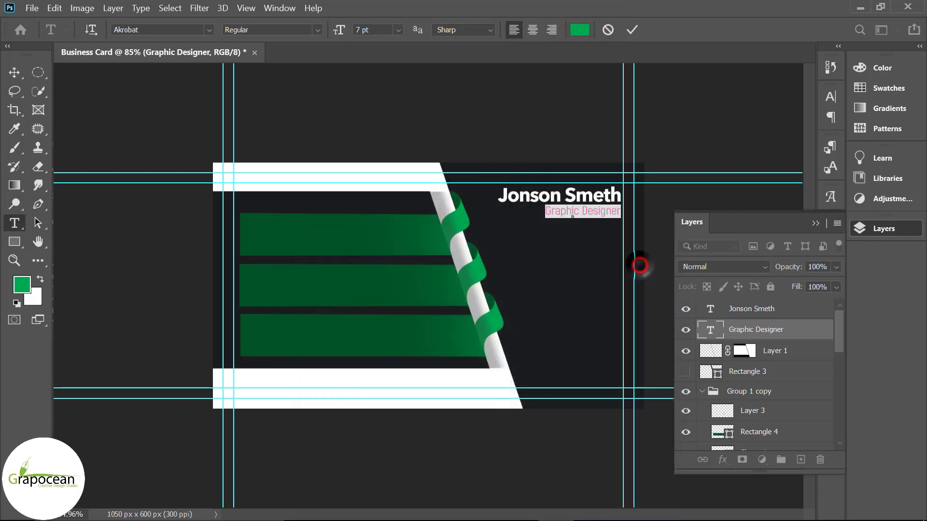
left_click(14, 73)
left_click(593, 302)
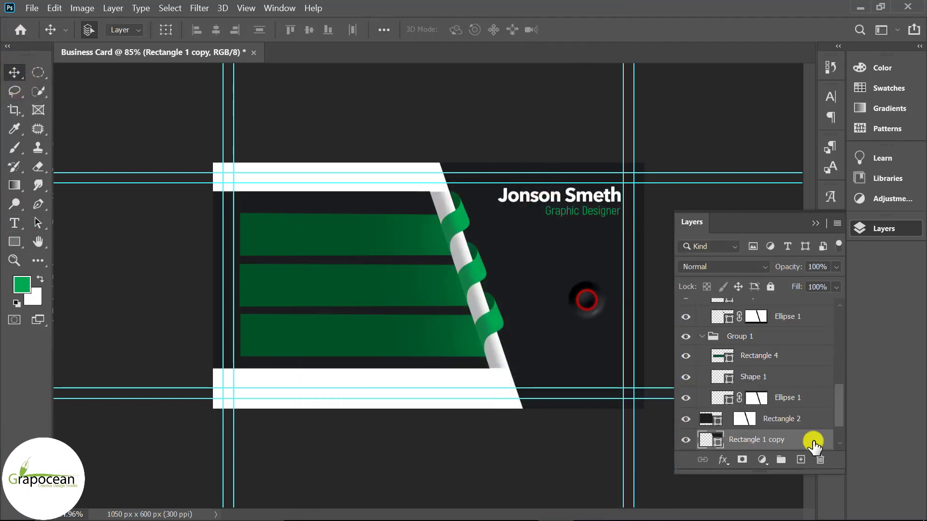
- Apply a Pattern Overlay texture to Rectangle 1 copy via Blending Options, then bring up File > Open
right_click(798, 438)
left_click(666, 27)
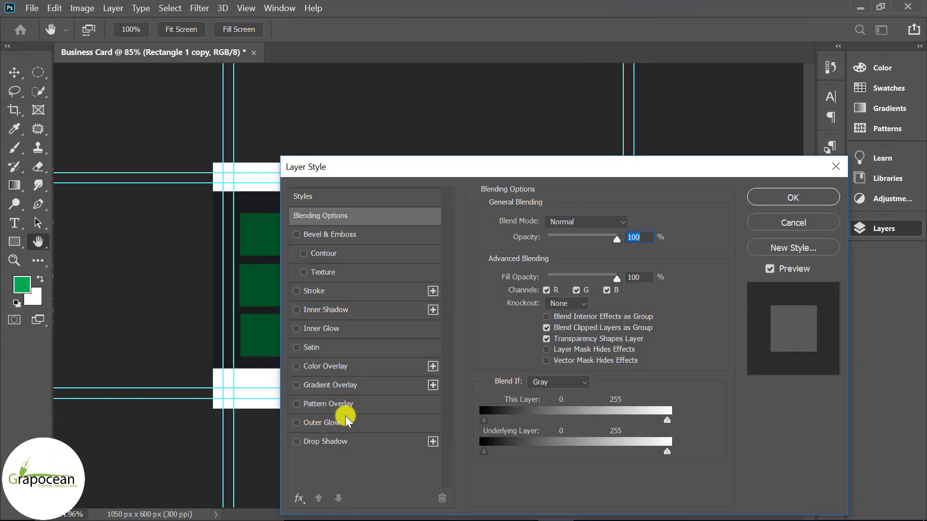
left_click_drag(449, 166, 873, 132)
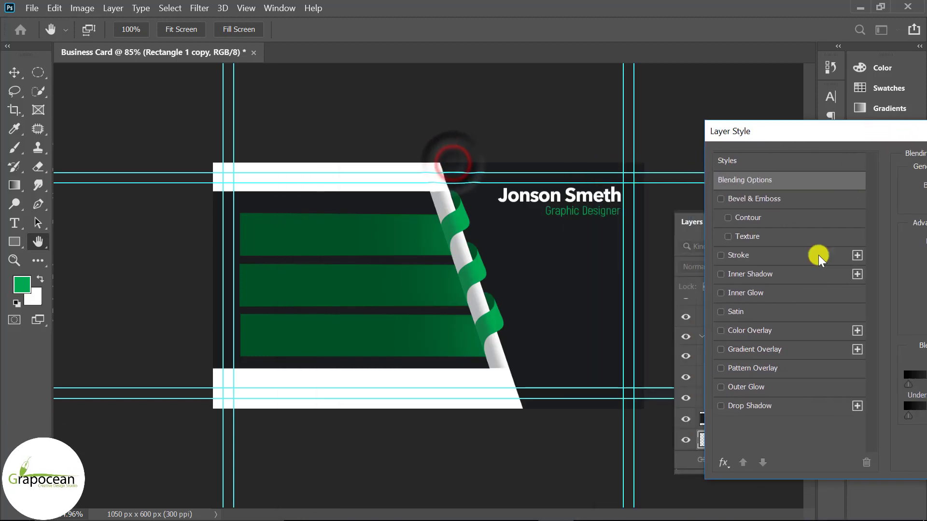
left_click(767, 368)
left_click_drag(805, 129, 304, 377)
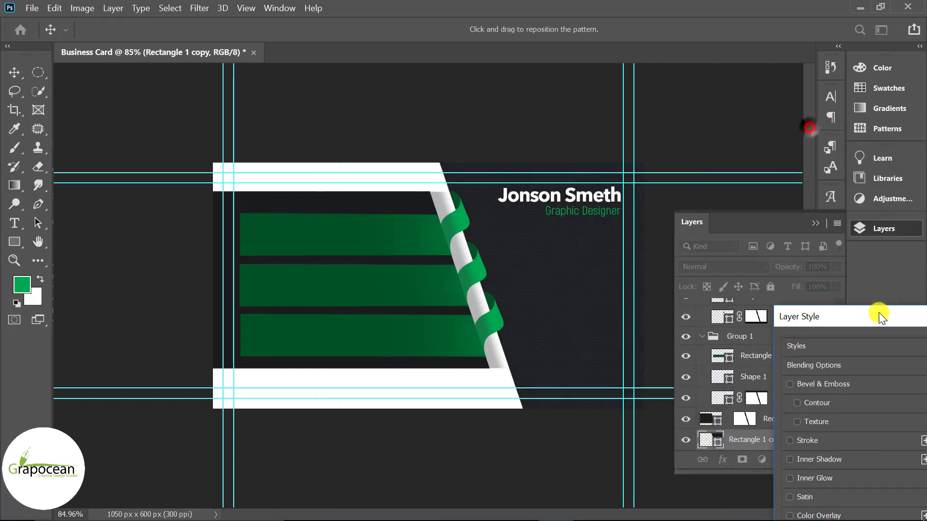
left_click(709, 408)
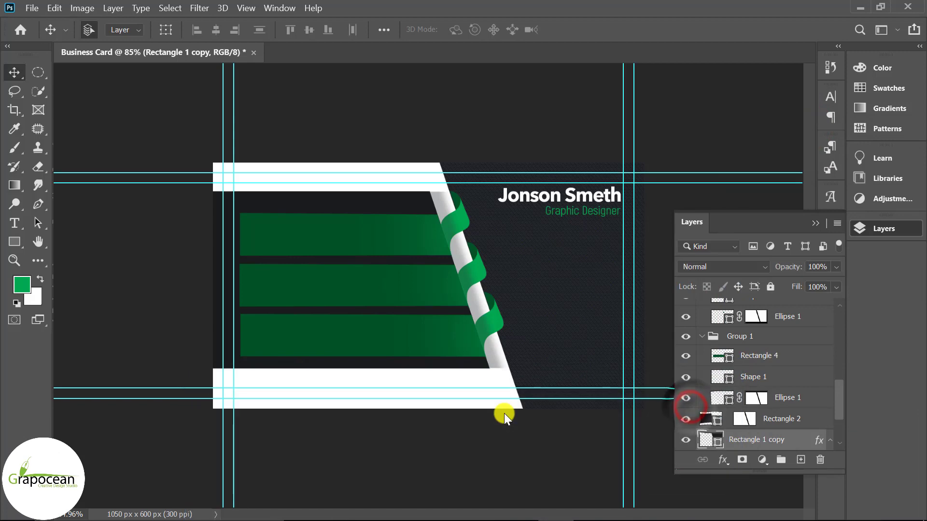
left_click(30, 8)
left_click(29, 34)
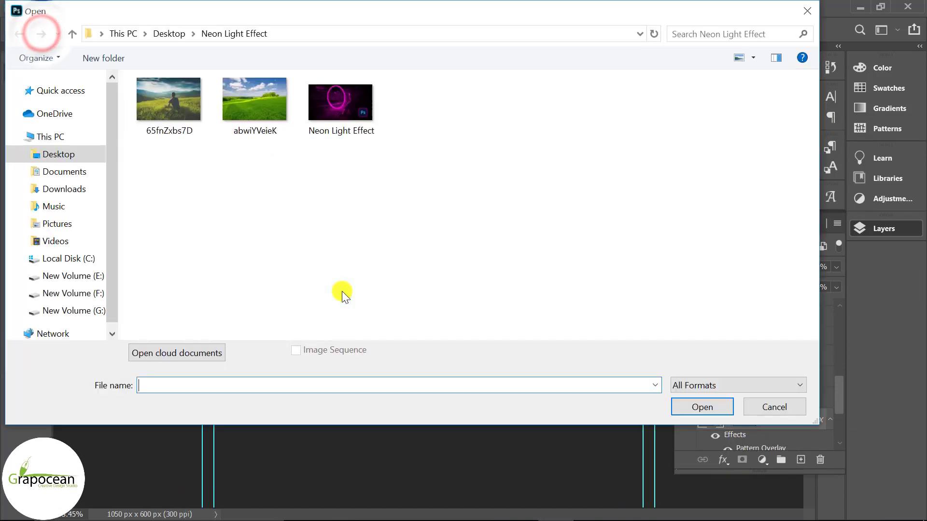
- Open qrcode.png from the Desktop's id card folder
left_click(66, 151)
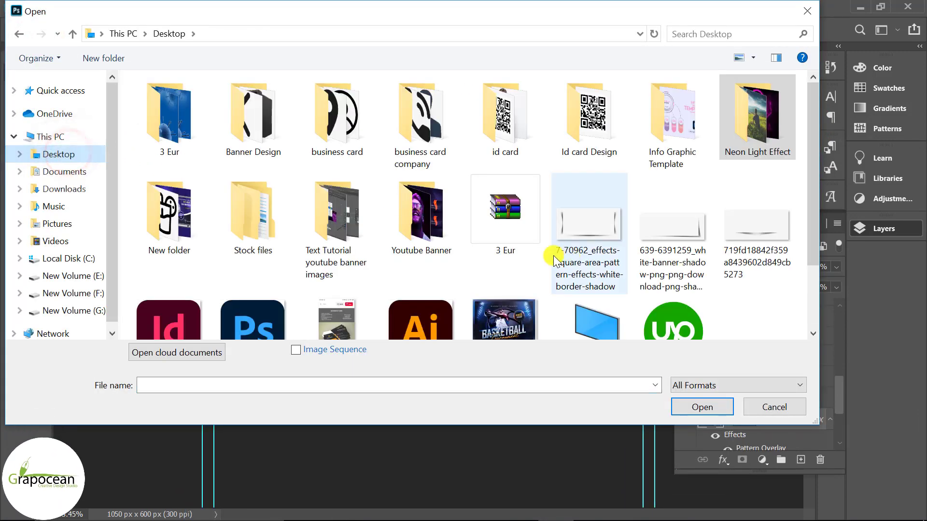
double_click(503, 129)
left_click(261, 120)
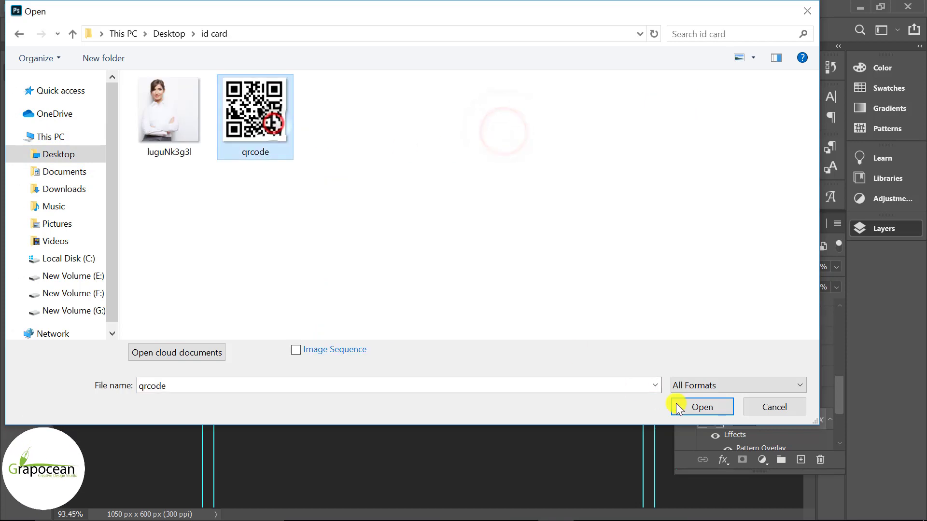
left_click(702, 407)
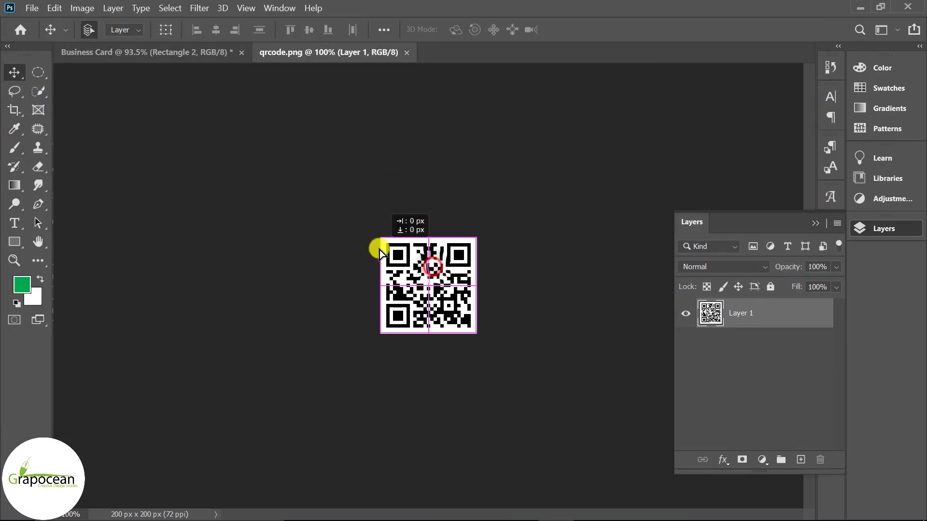
- Place the QR code in the card, scaled to about 66%, on the right below the title
mouse_move(380, 251)
left_mouse_down()
mouse_move(546, 308)
mouse_move(615, 320)
left_mouse_up()
key("ctrl+t")
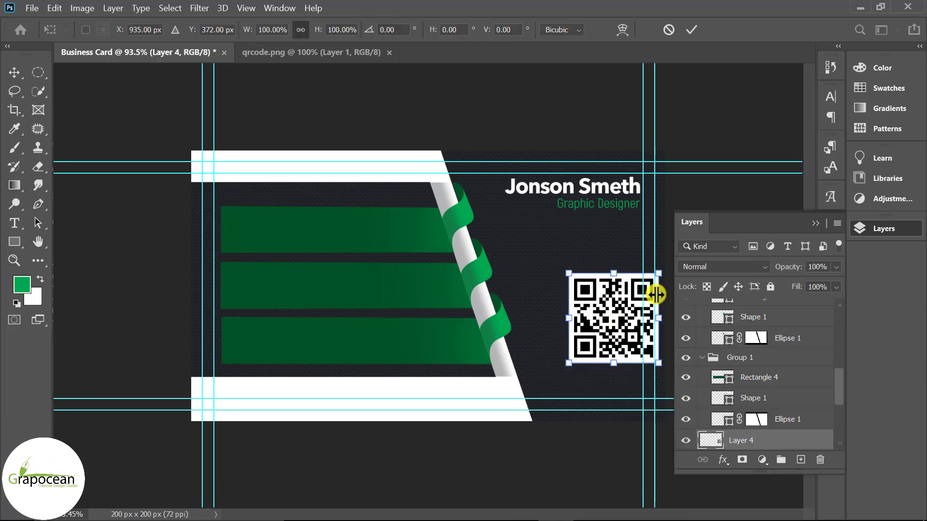
mouse_move(655, 278)
left_mouse_down()
mouse_move(605, 322)
mouse_move(612, 338)
left_mouse_up()
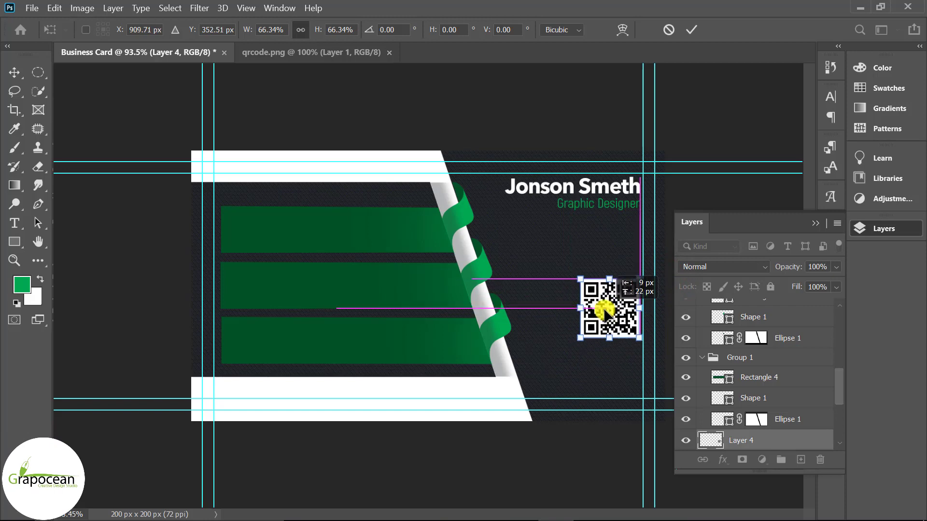
left_click(691, 29)
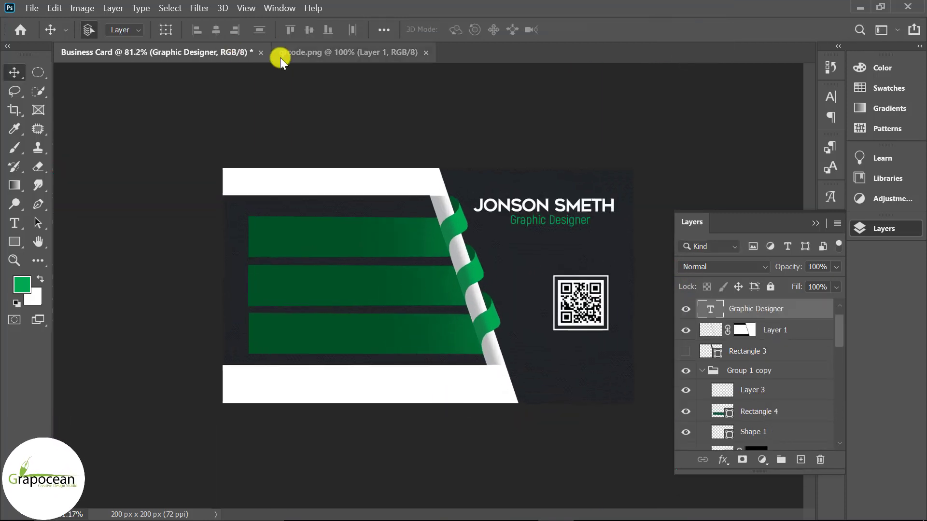
- Open the phone, envelope and chain icon files from the Desktop's business card folder
left_click(317, 54)
left_click(195, 51)
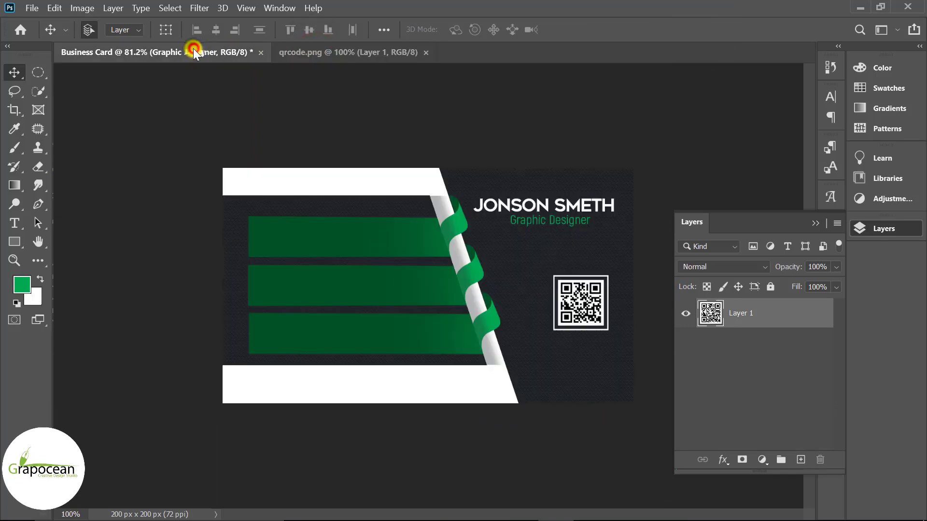
left_click(32, 9)
left_click(30, 27)
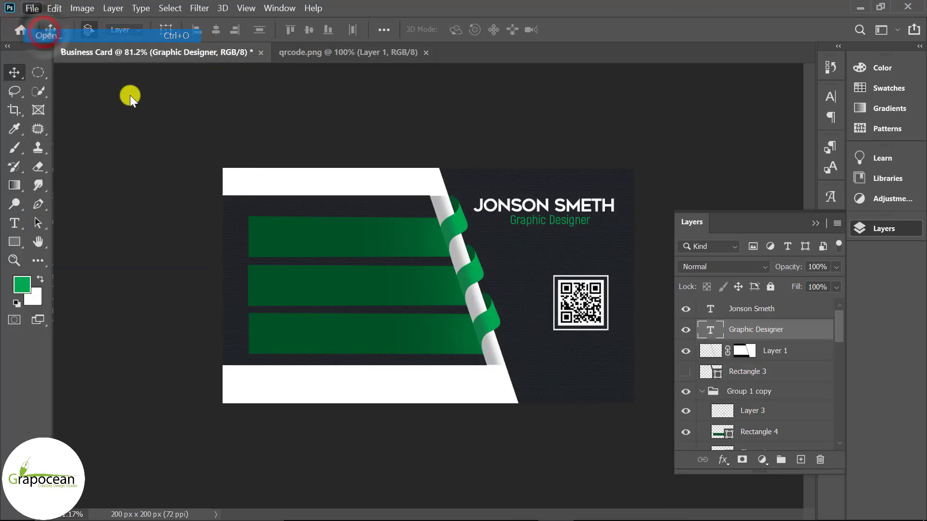
left_click(64, 155)
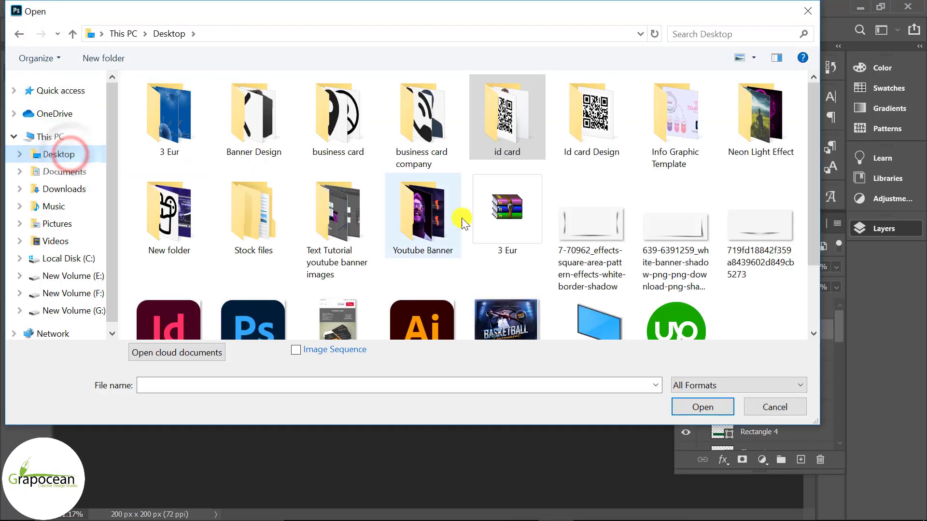
double_click(328, 123)
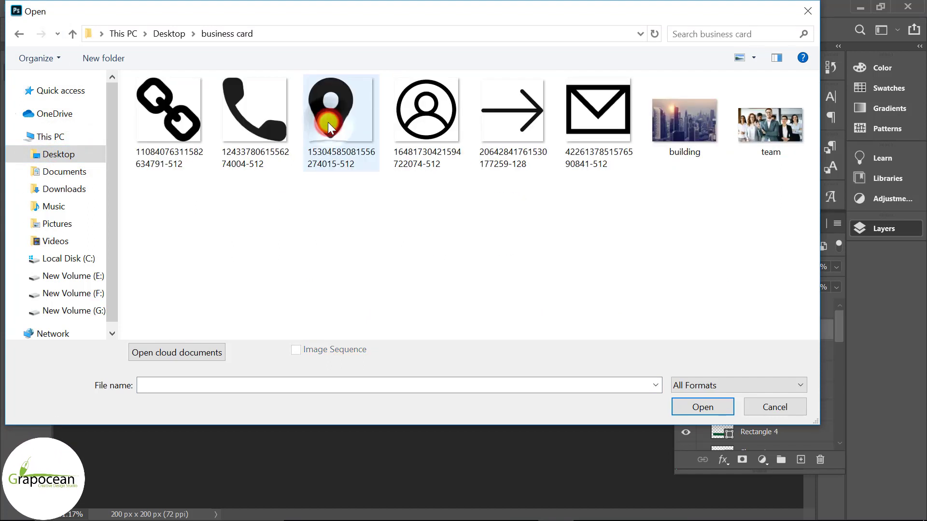
left_click(245, 123)
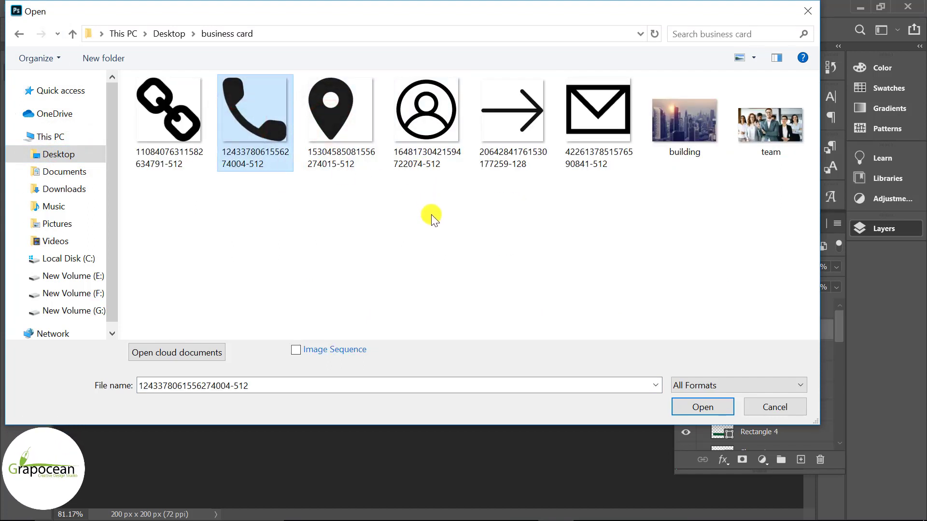
left_click(604, 128, "ctrl")
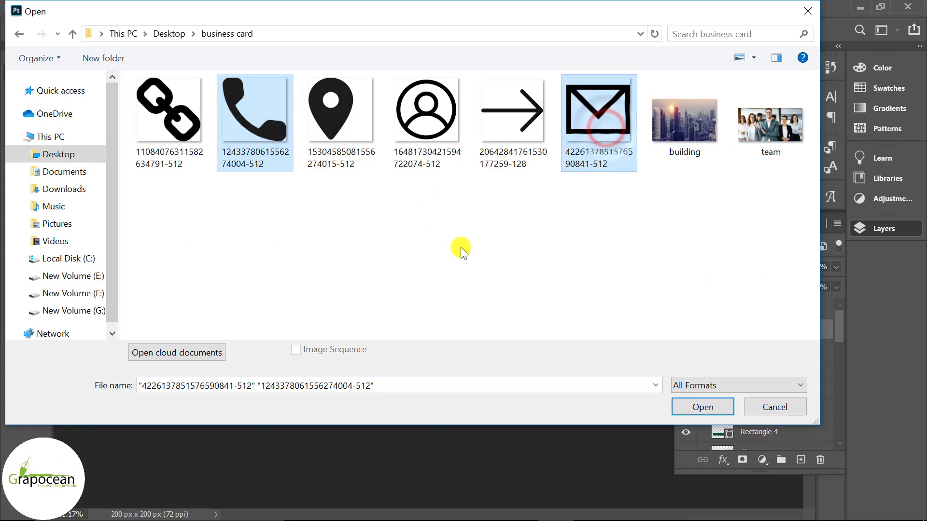
left_click(169, 111, "ctrl")
left_click(700, 406)
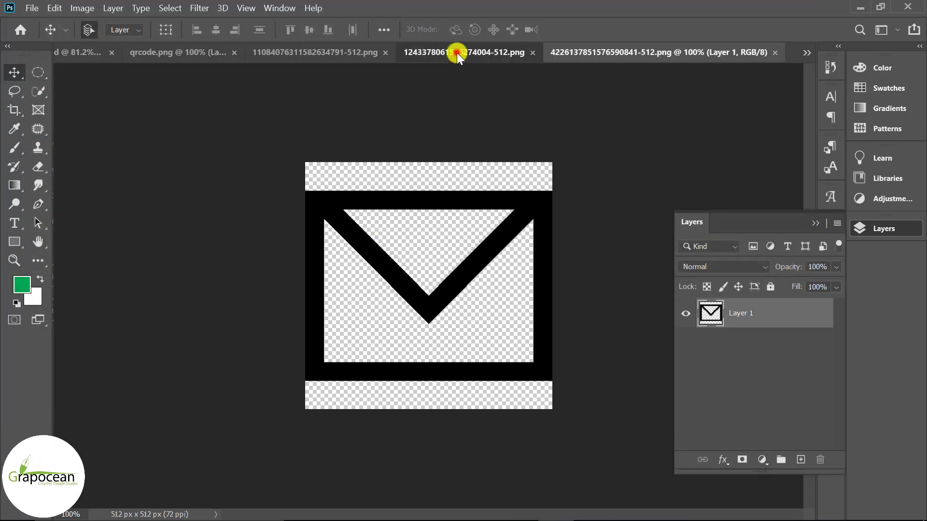
- Place the phone icon as Layer 5, scaled to 12.62%, at the start of the top green bar
left_click(457, 52)
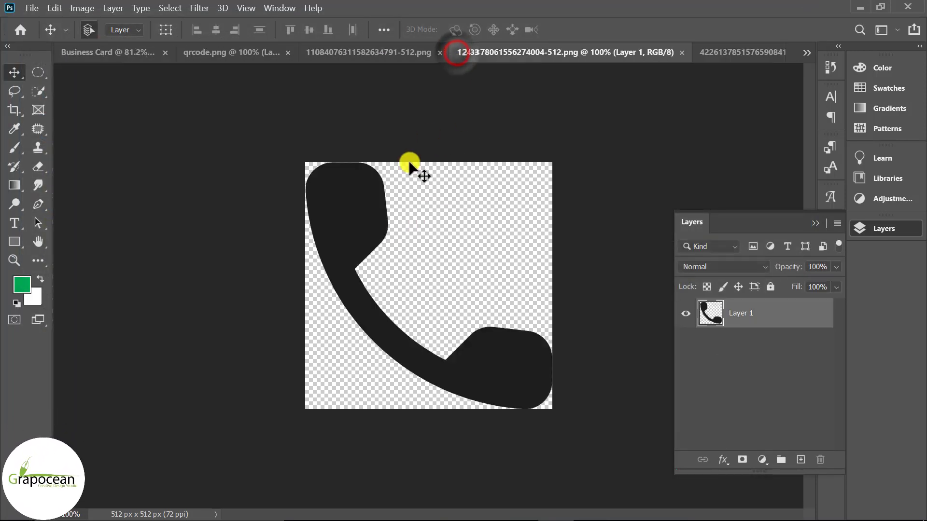
left_click_drag(409, 166, 276, 274)
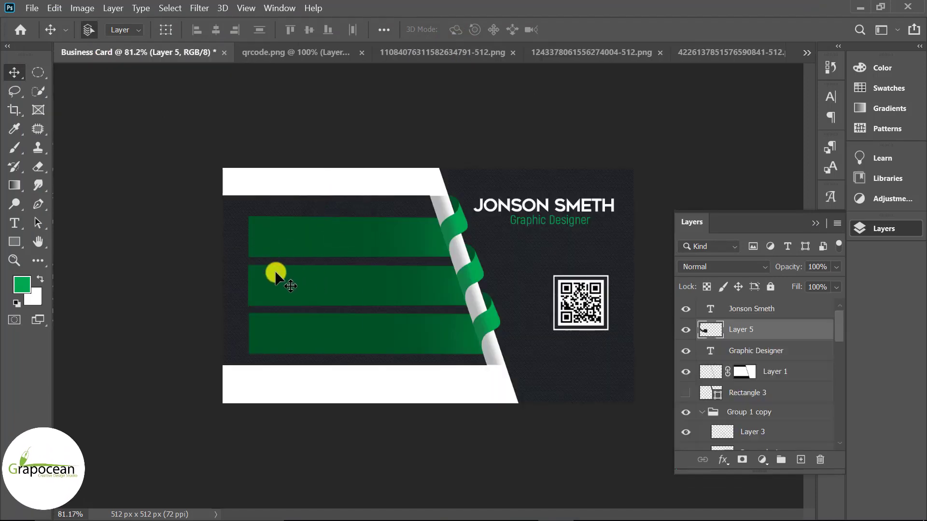
key("ctrl+t")
mouse_move(363, 342)
left_mouse_down()
mouse_move(242, 305)
mouse_move(248, 269)
left_mouse_up()
scroll(193, 237, "up", 3)
scroll(147, 214, "down", 2)
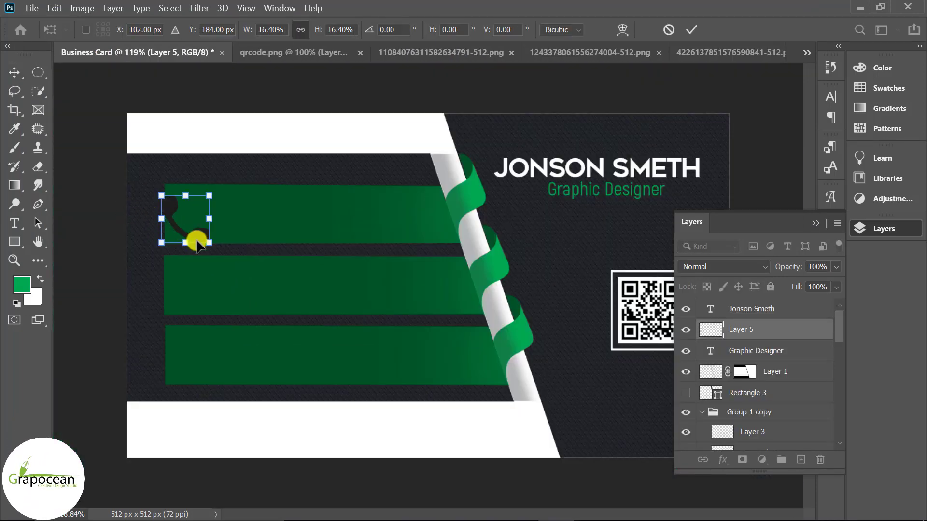
mouse_move(197, 243)
left_mouse_down()
mouse_move(215, 233)
mouse_move(202, 229)
left_mouse_up()
key("Return")
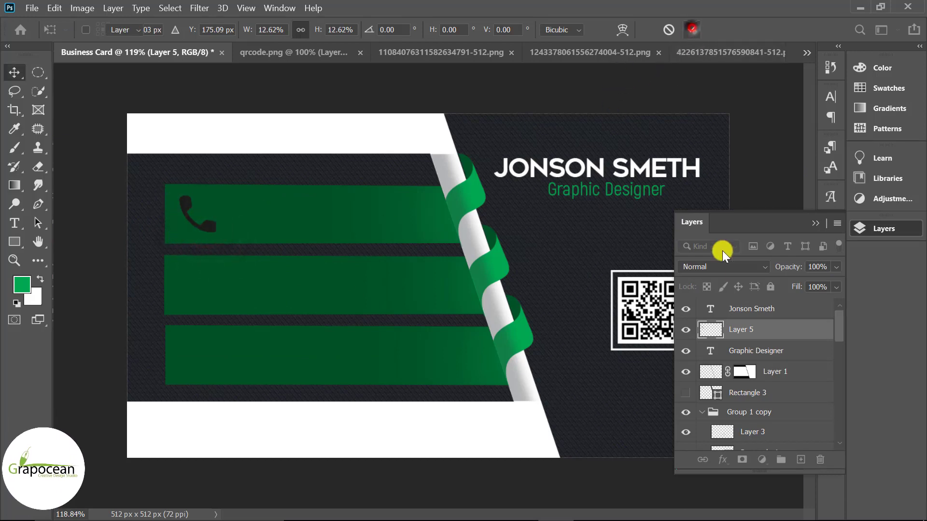
key("ctrl+minus")
right_click(792, 341)
- Add a green Gradient Overlay to the phone icon layer
left_click(642, 25)
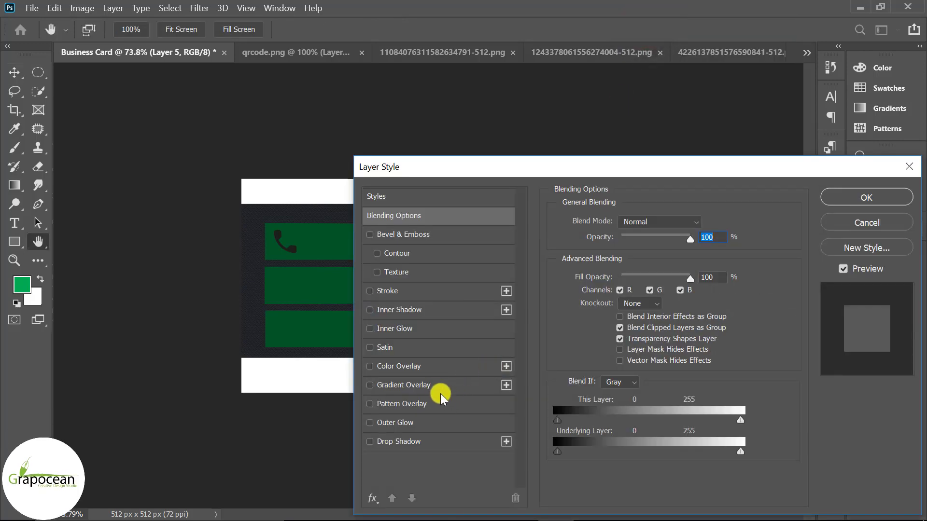
left_click(433, 387)
left_click(865, 197)
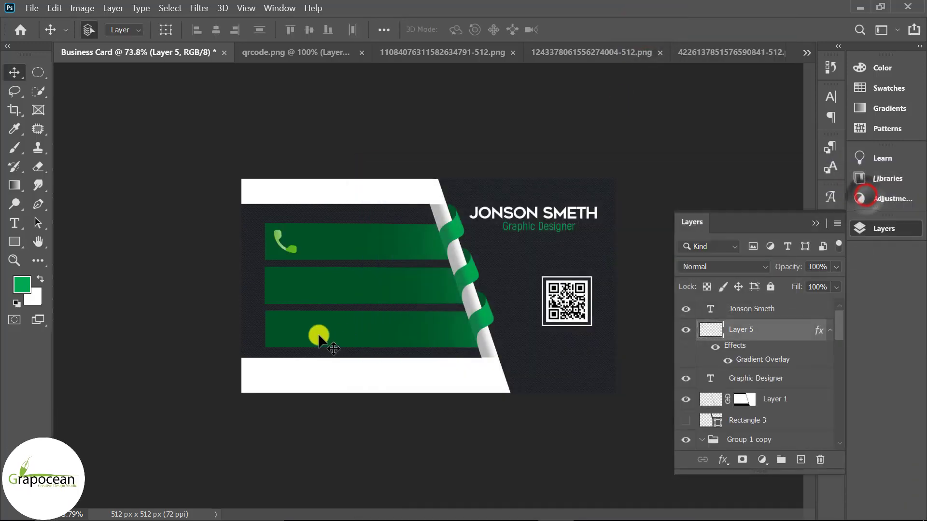
- Shrink the phone icon further to about 83%
scroll(271, 271, "up", 2)
scroll(217, 241, "up", 2)
key("ctrl+t")
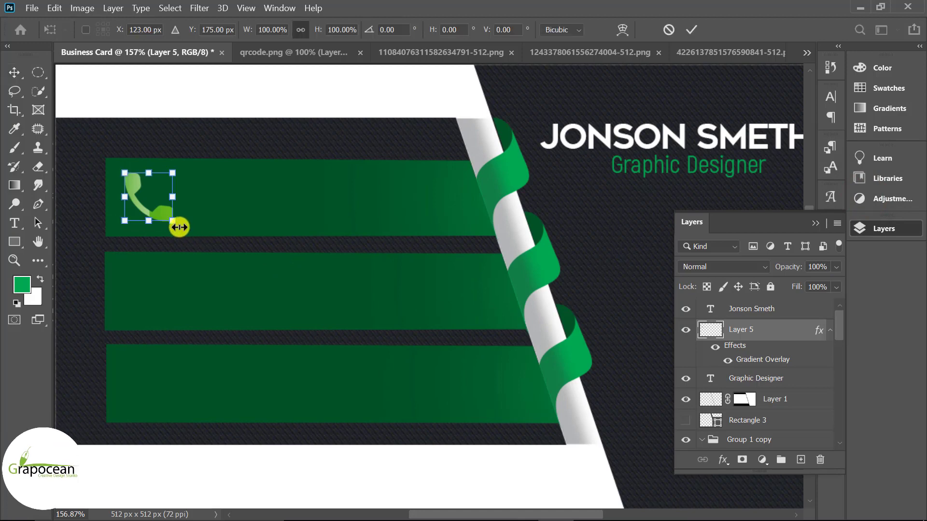
left_click_drag(175, 221, 165, 223)
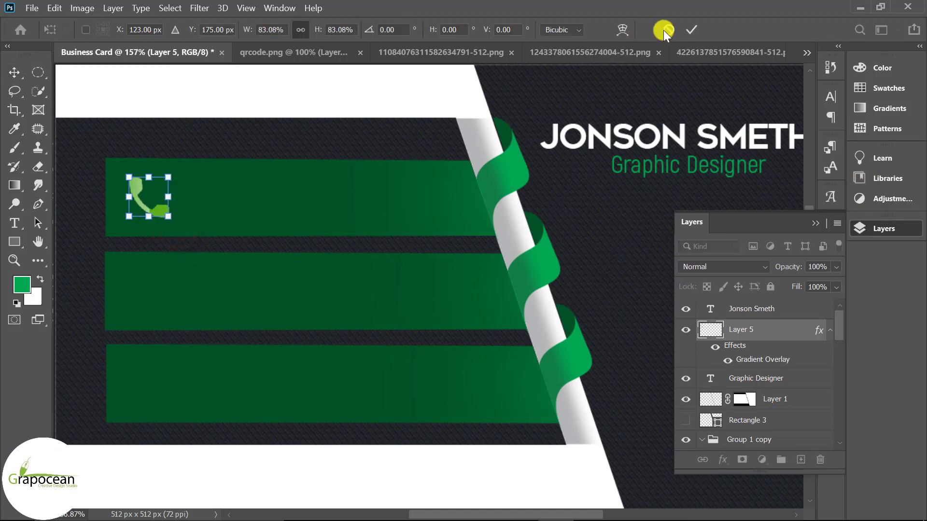
left_click(691, 29)
- Draw a 74×74 px green rounded square and move it beneath the phone icon layer
left_click(14, 242)
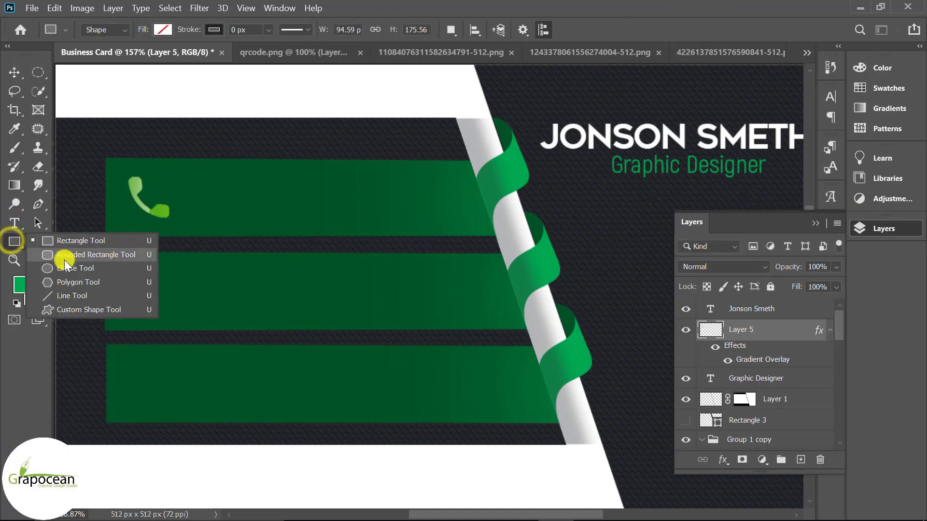
left_click(65, 257)
left_click_drag(119, 171, 177, 229)
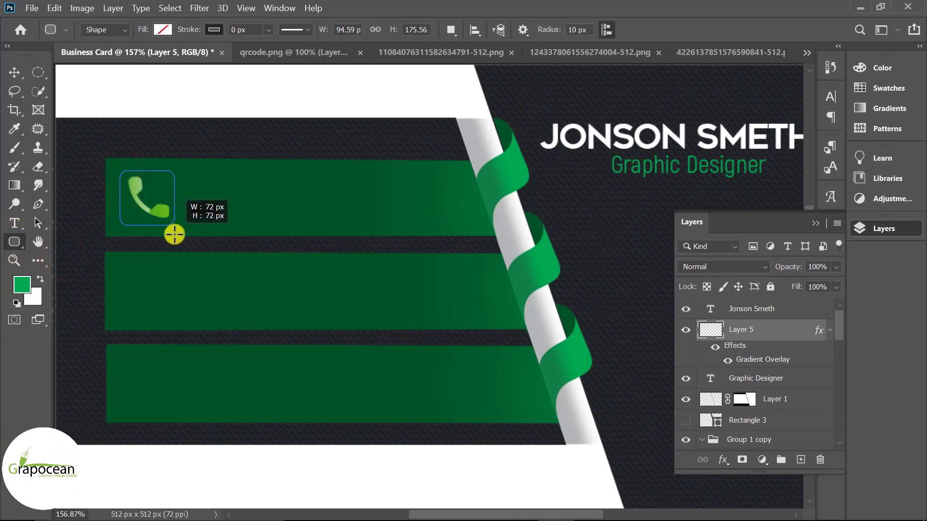
left_click_drag(174, 232, 175, 235)
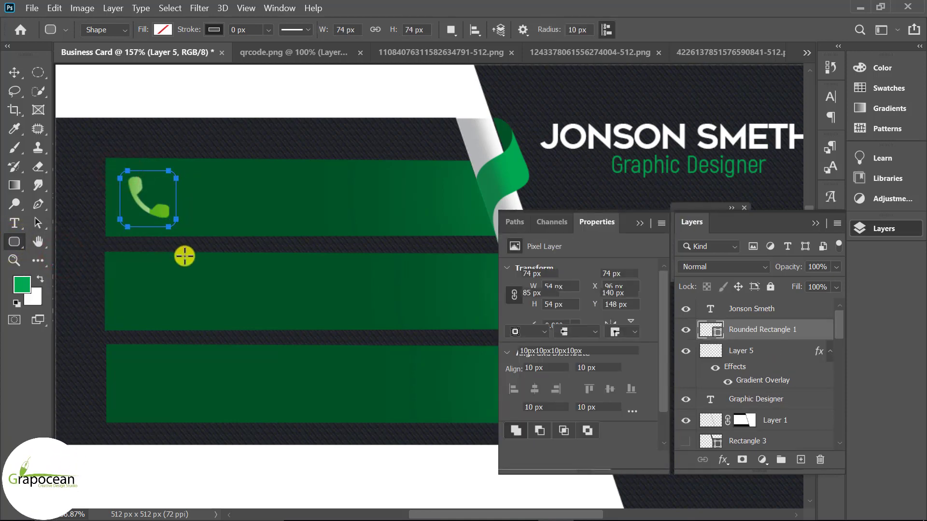
left_click(163, 31)
left_click(86, 107)
left_click(14, 73)
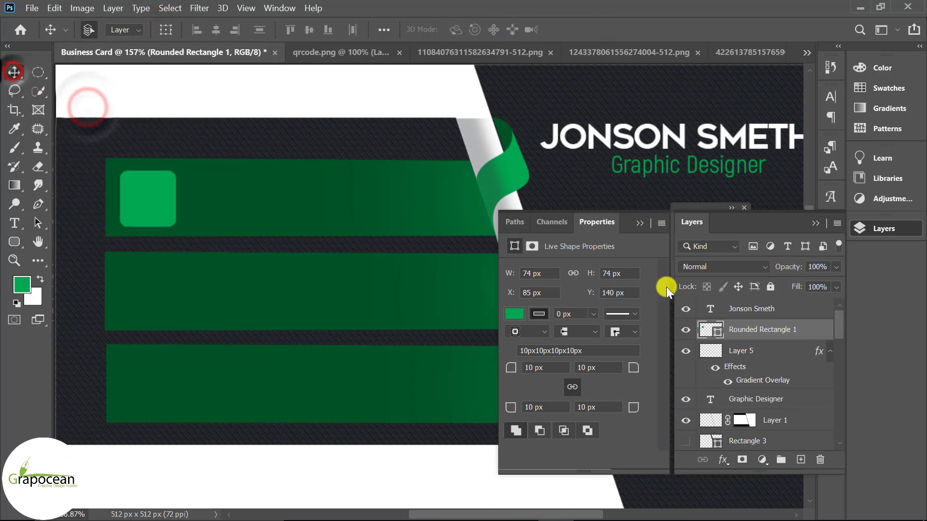
left_click_drag(774, 331, 759, 387)
- Give the rounded square a Gradient Overlay and lower its opacity to about 36%
right_click(793, 374)
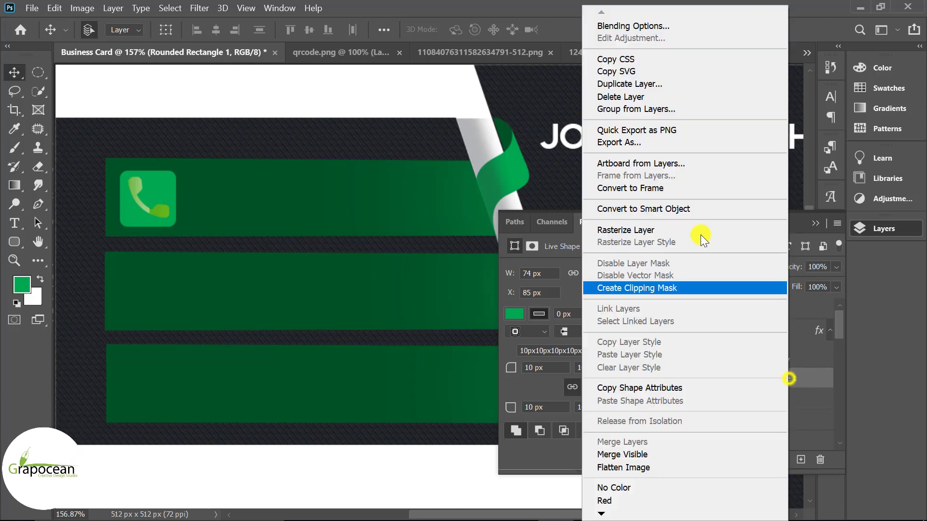
left_click(636, 27)
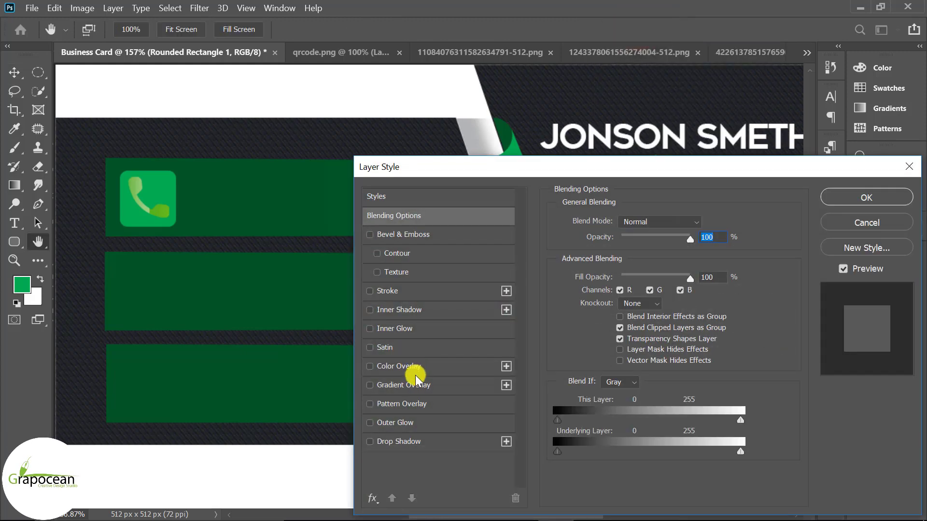
left_click(410, 384)
left_click(864, 199)
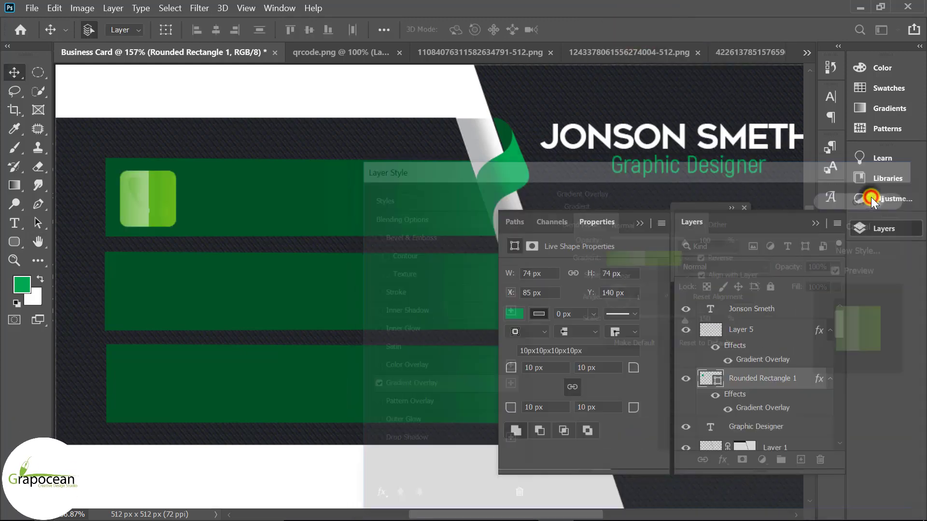
left_click(836, 267)
left_click_drag(786, 284, 789, 283)
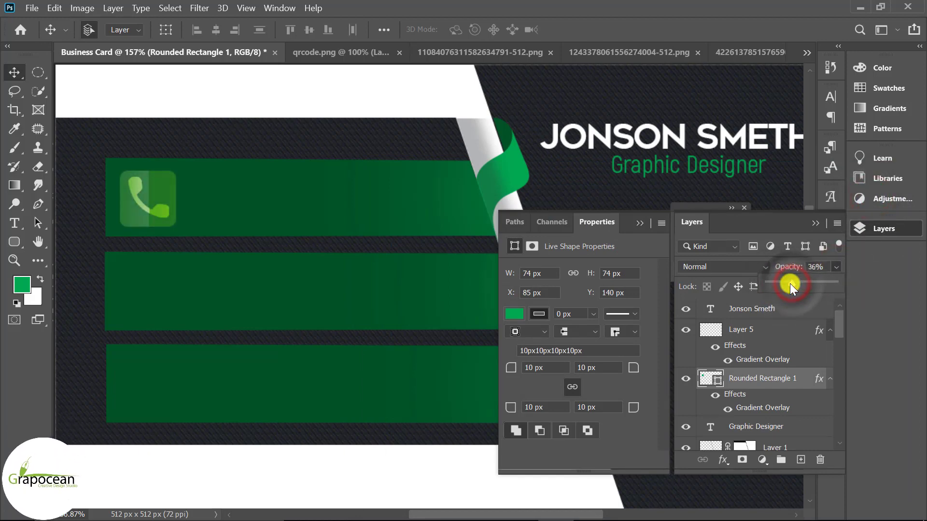
left_click(815, 223)
left_click(640, 223)
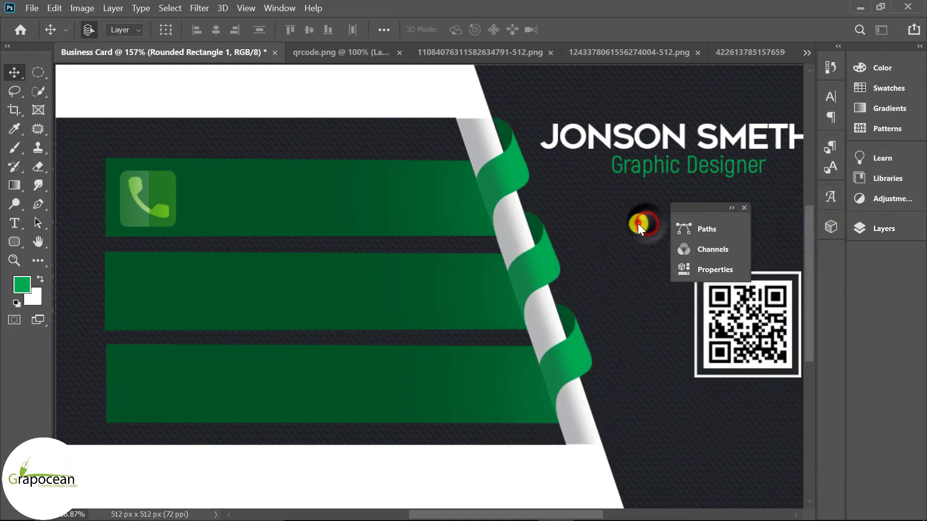
left_click(743, 207)
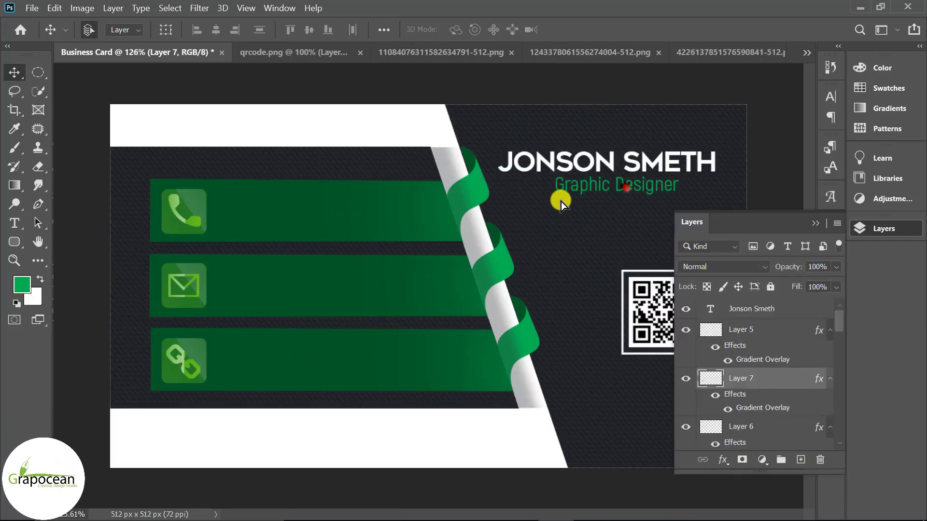
left_click_drag(561, 201, 302, 206)
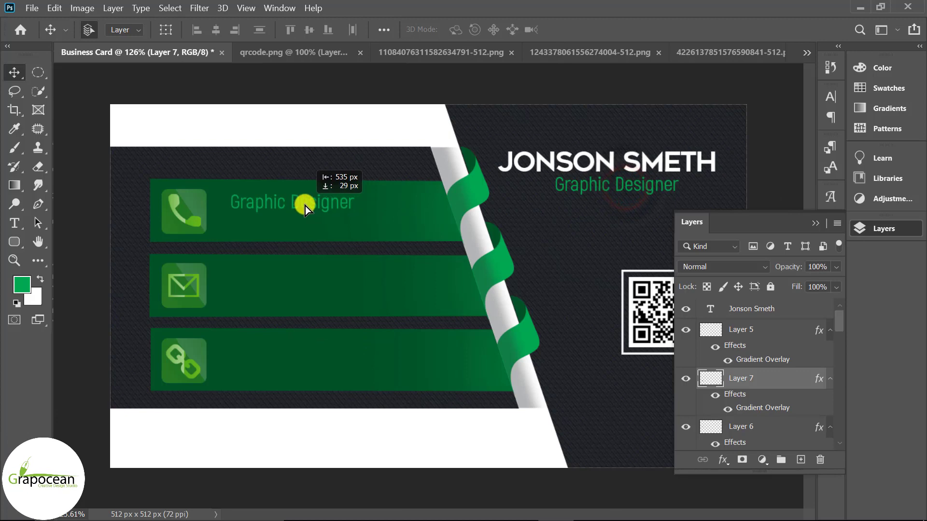
left_click(15, 225)
left_click_drag(235, 202, 411, 200)
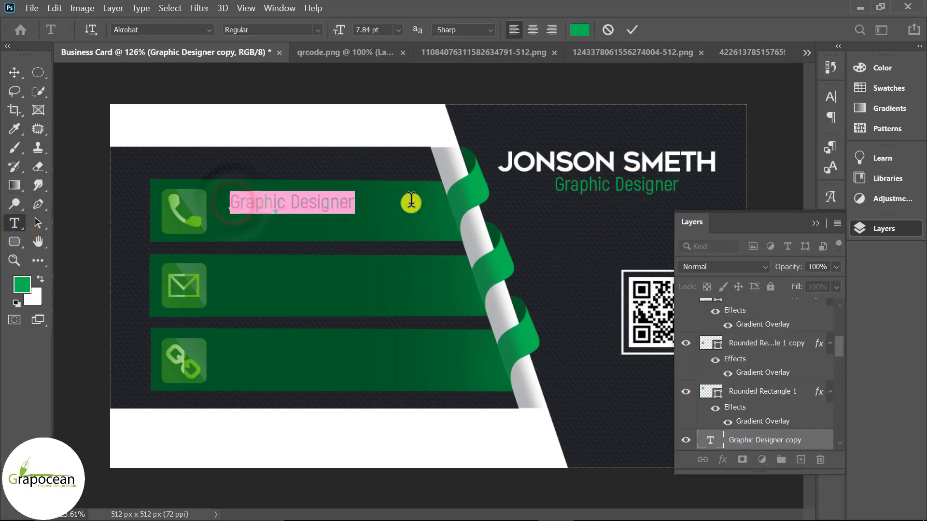
type("+880")
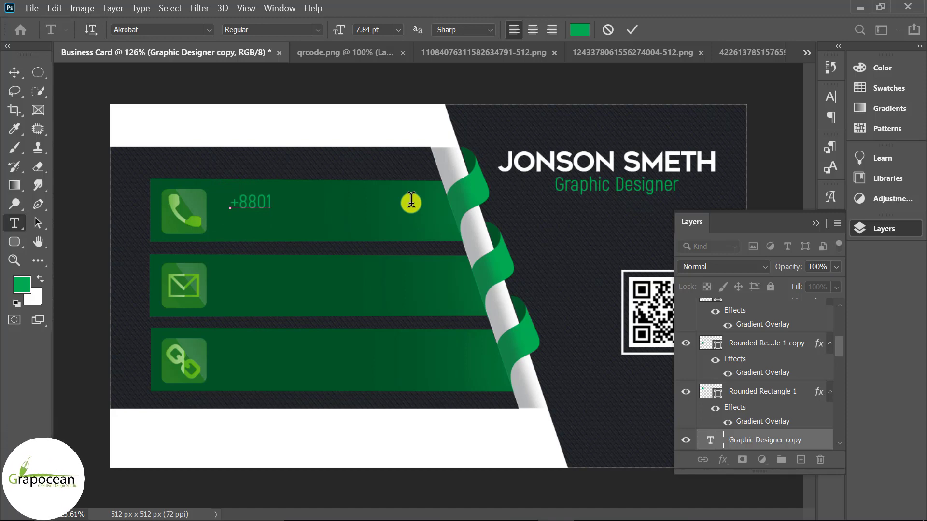
type("111-")
type("222-3")
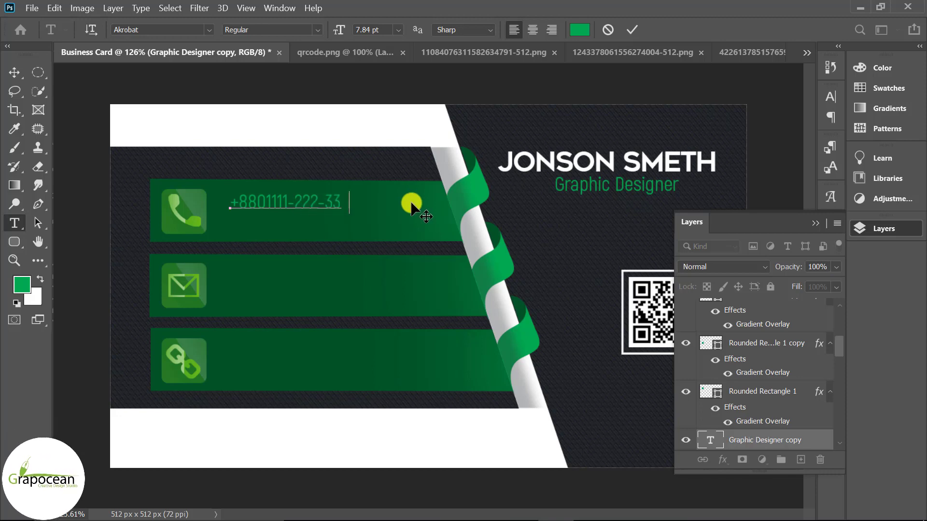
type("33")
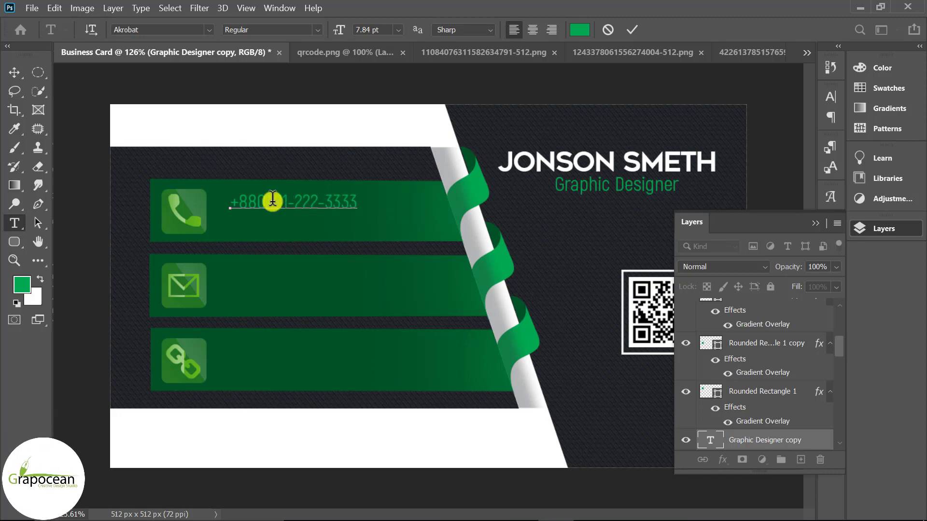
type("-")
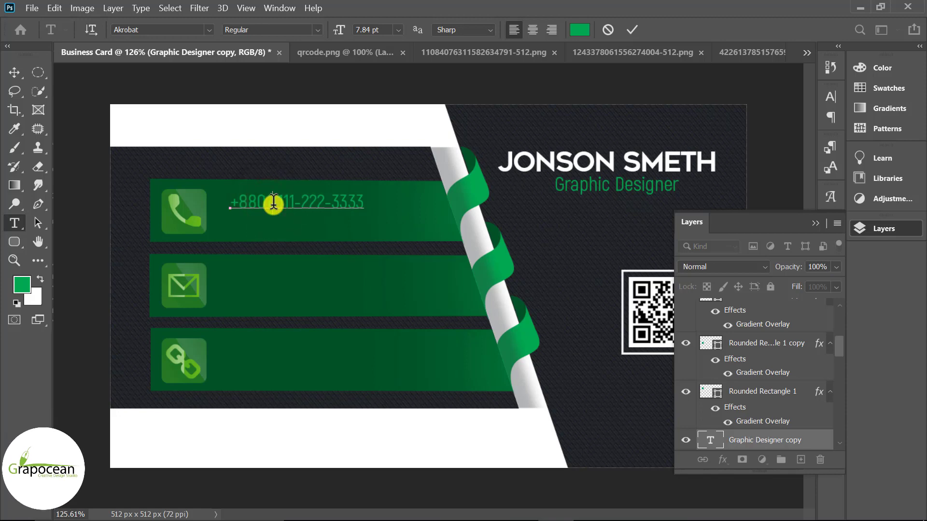
left_click(23, 69)
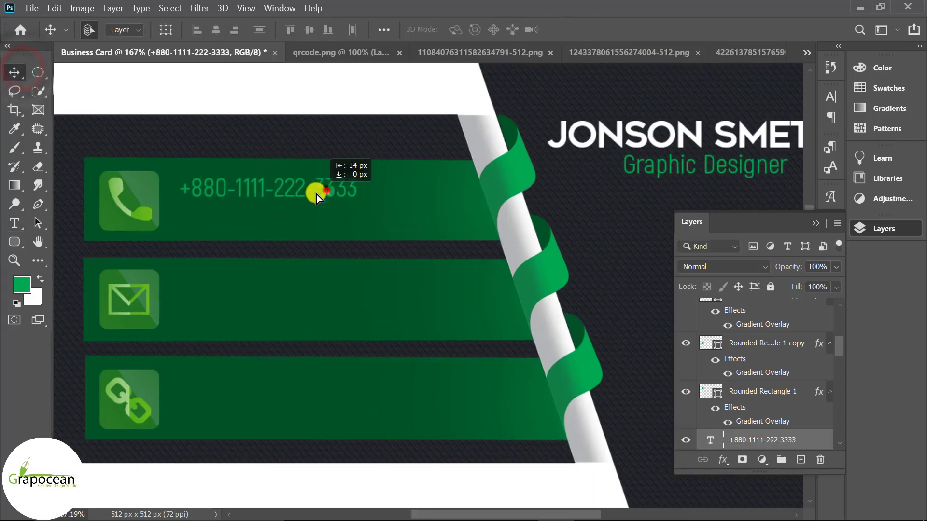
scroll(315, 194, "down", 2)
scroll(400, 275, "up", 2)
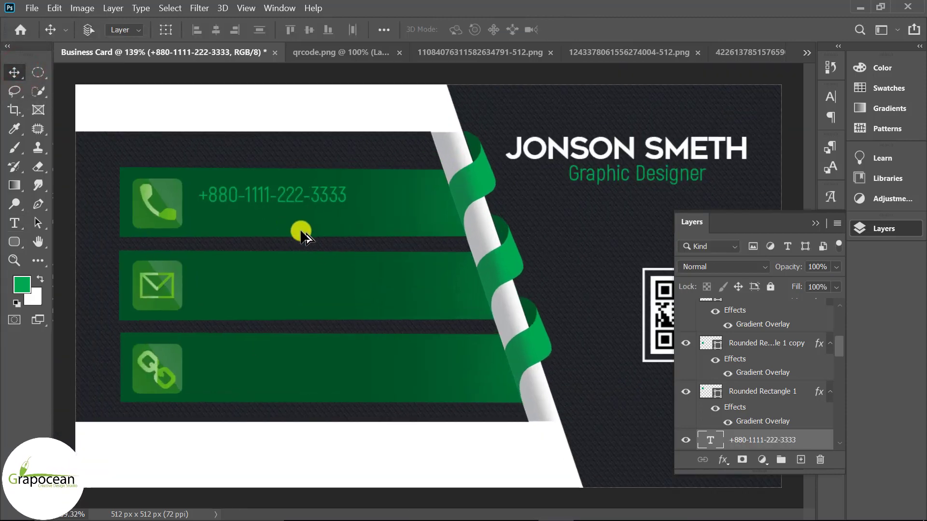
scroll(301, 238, "up", 2)
- Set the phone number's font weight to SemiBold
left_click(15, 222)
left_click(178, 182)
key("ctrl+a")
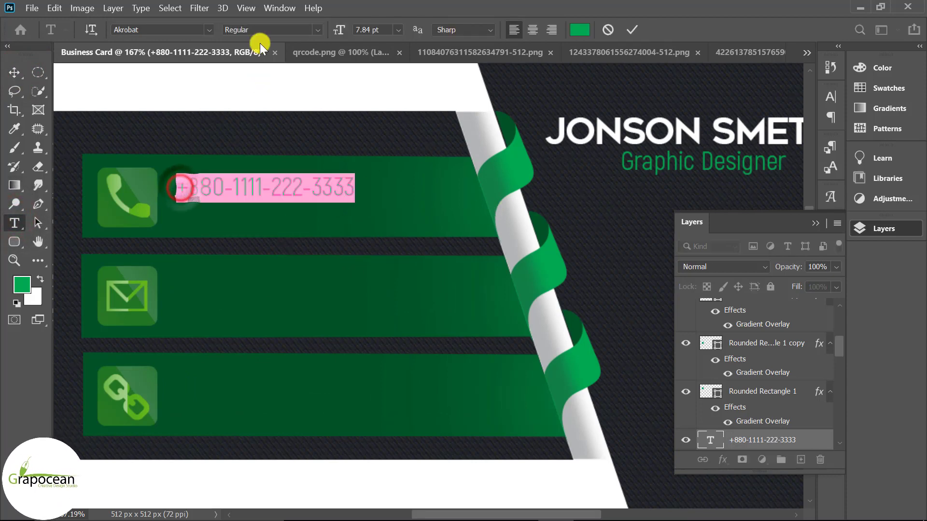
left_click(314, 30)
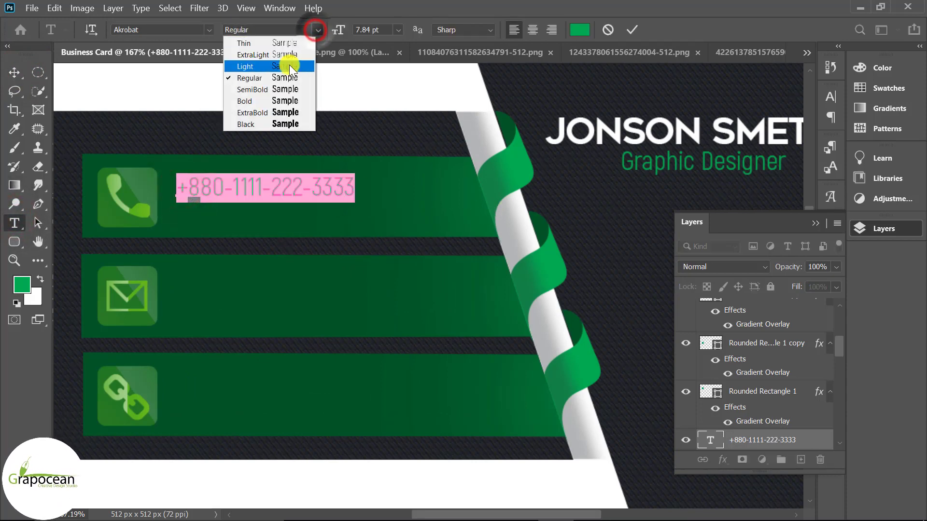
left_click(277, 92)
- Duplicate the phone number as a second line just below the first
left_click(14, 72)
scroll(424, 286, "down", 3)
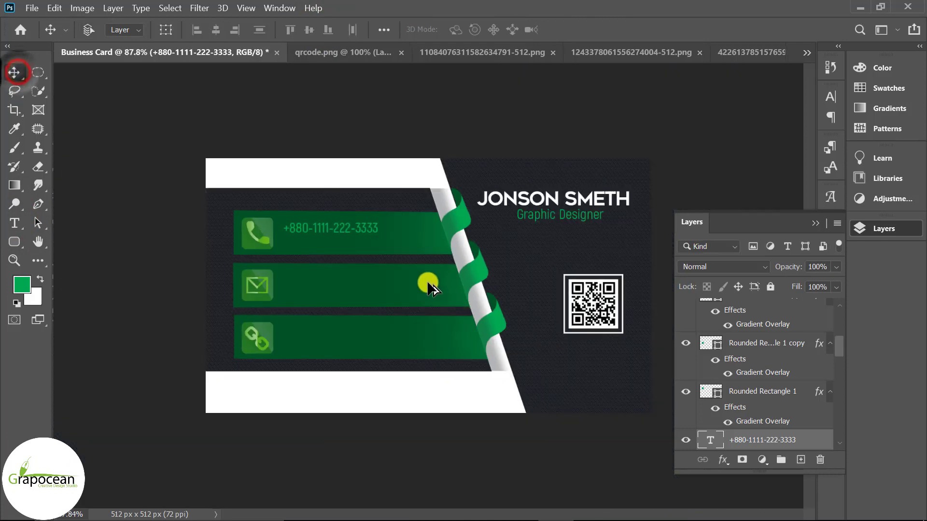
scroll(325, 233, "up", 2)
mouse_move(308, 195)
left_mouse_down()
mouse_move(307, 212)
mouse_move(331, 189)
left_mouse_up()
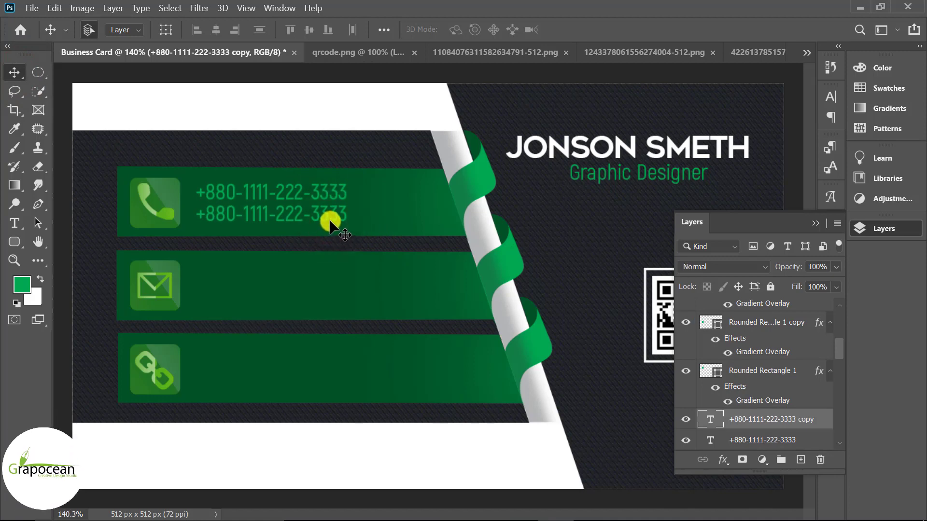
scroll(405, 297, "down", 2)
scroll(424, 317, "down", 1)
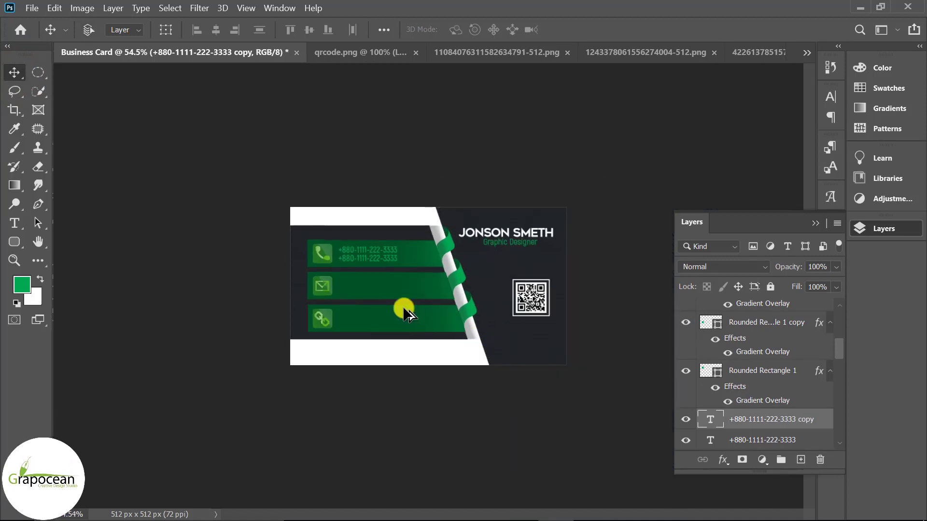
scroll(404, 311, "up", 3)
- Change the top phone number's text colour to white (#ffffff)
left_click(17, 222)
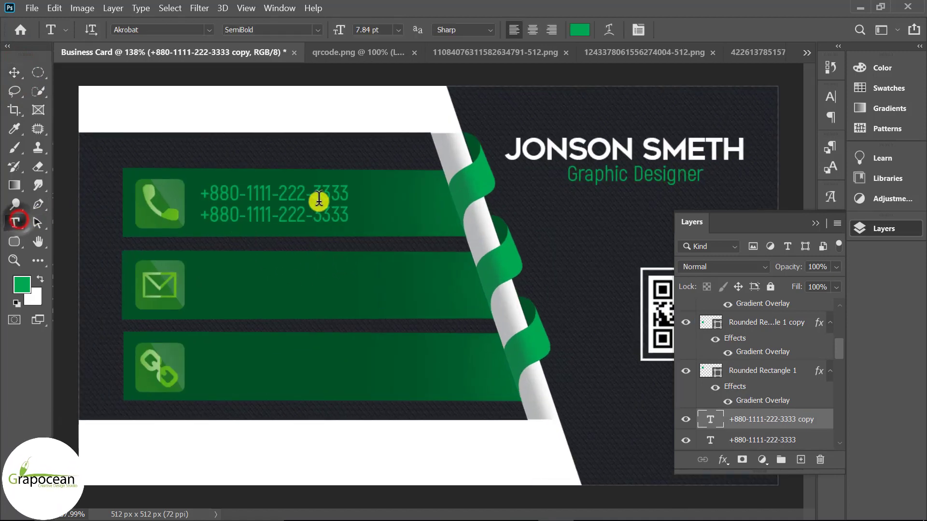
triple_click(347, 193)
left_click(579, 29)
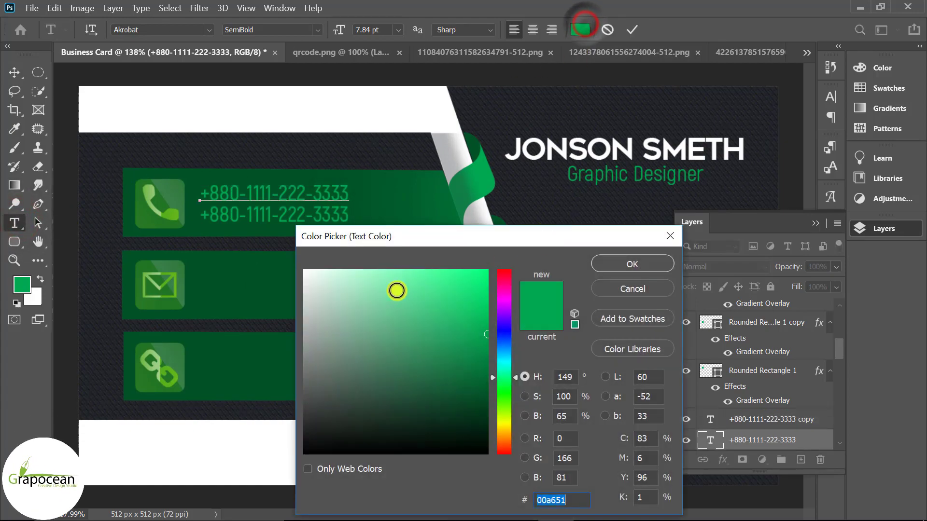
left_click_drag(387, 292, 305, 271)
left_click(662, 261)
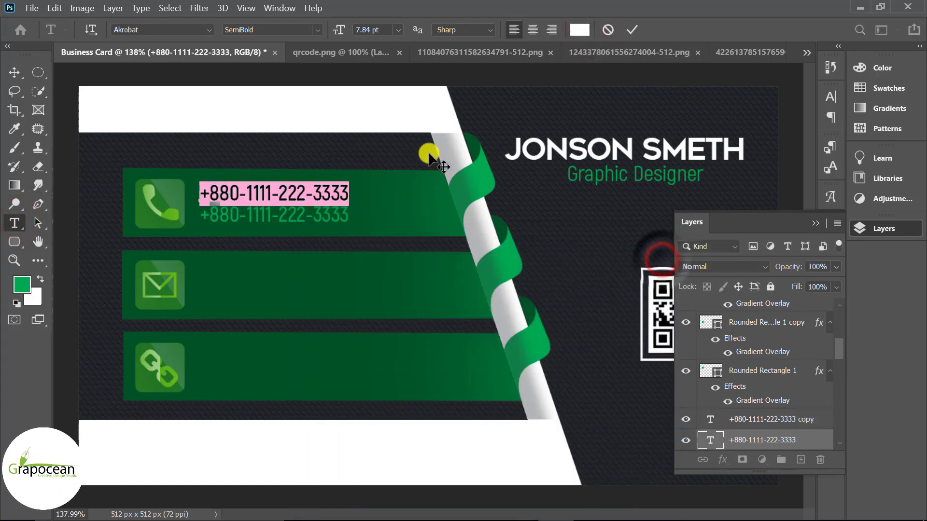
left_click(632, 30)
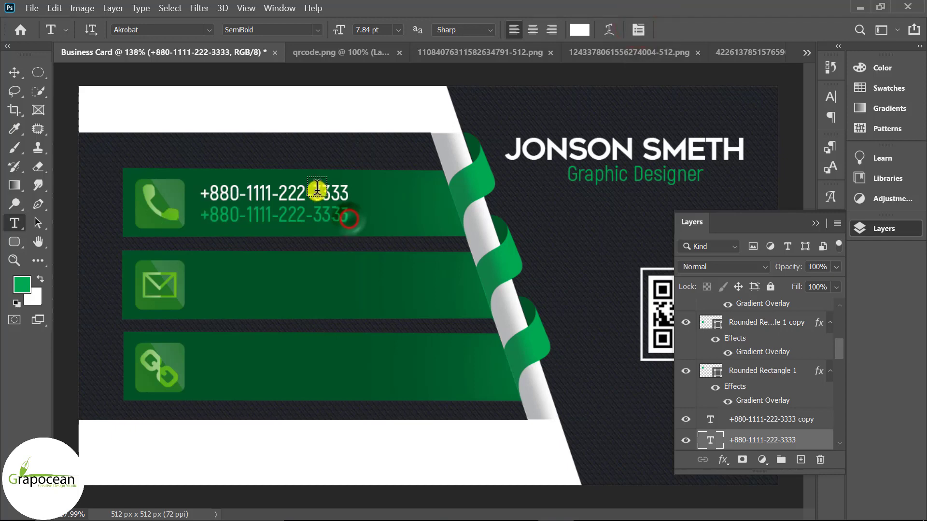
- Change the second phone line's text colour to white as well
left_click(347, 216)
key("ctrl+a")
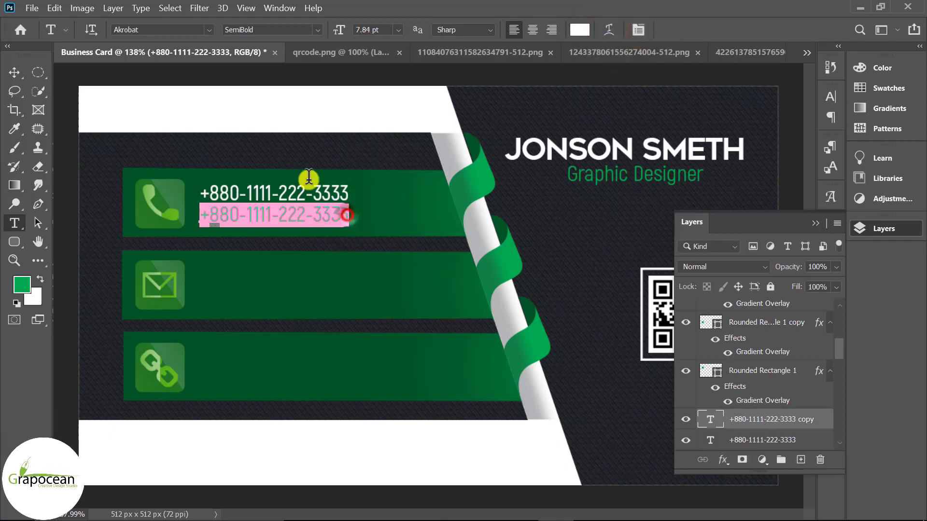
left_click(579, 29)
left_click_drag(345, 296, 305, 271)
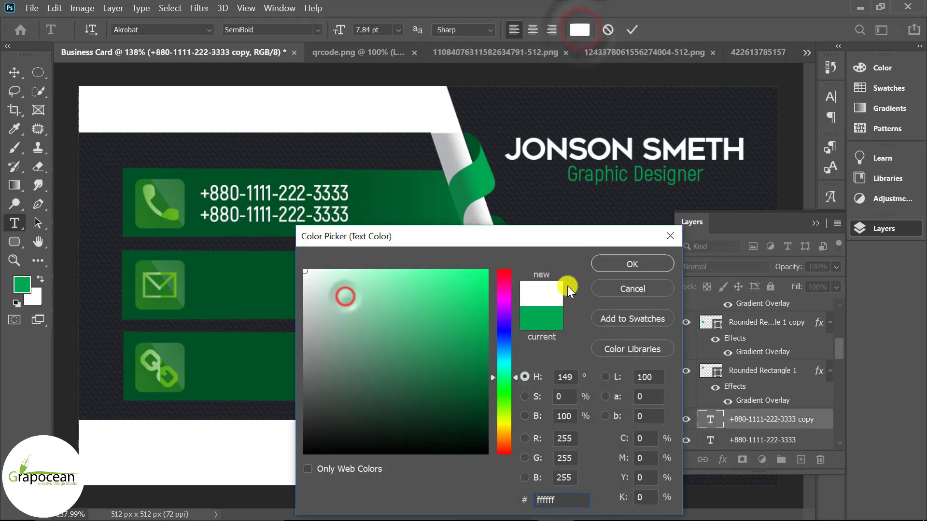
left_click(630, 261)
left_click(14, 73)
scroll(362, 324, "down", 3)
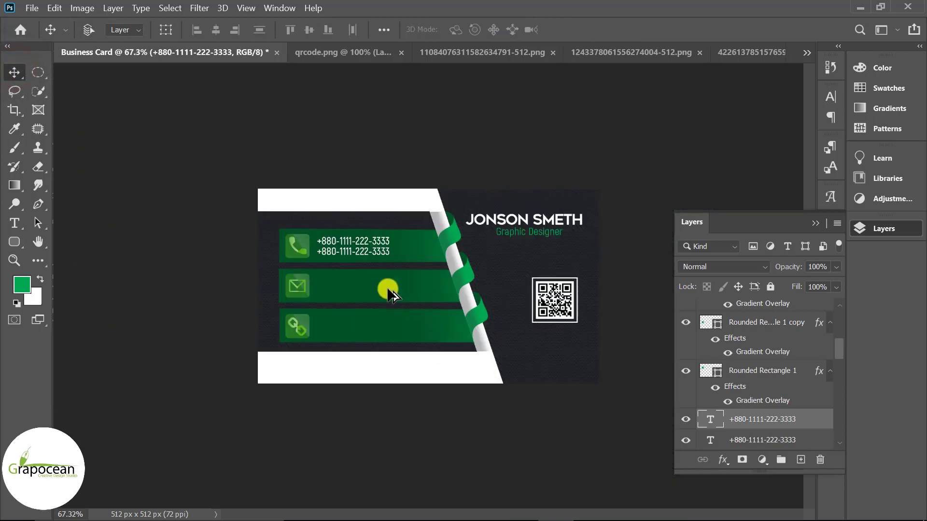
scroll(388, 291, "up", 4)
- Change the font of both phone number lines from Akrobat to Geometos
left_click(14, 222)
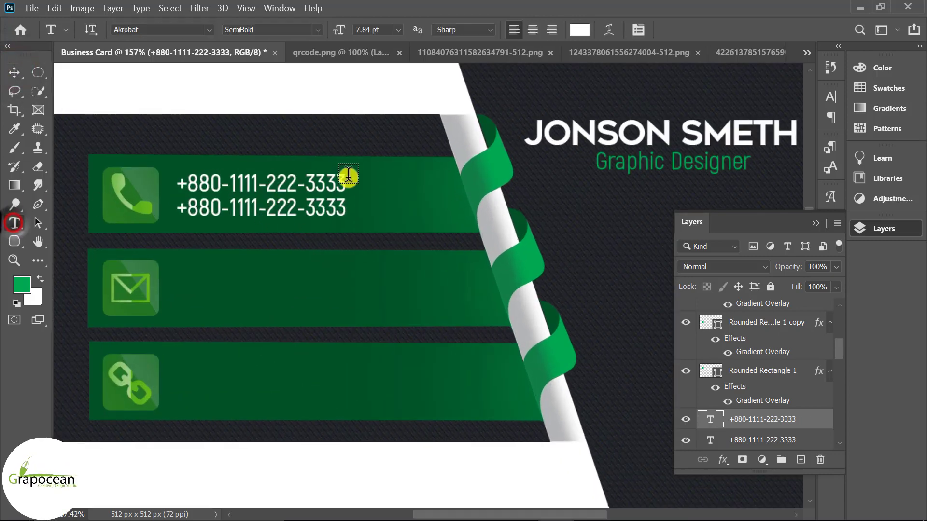
triple_click(347, 179)
left_click(207, 31)
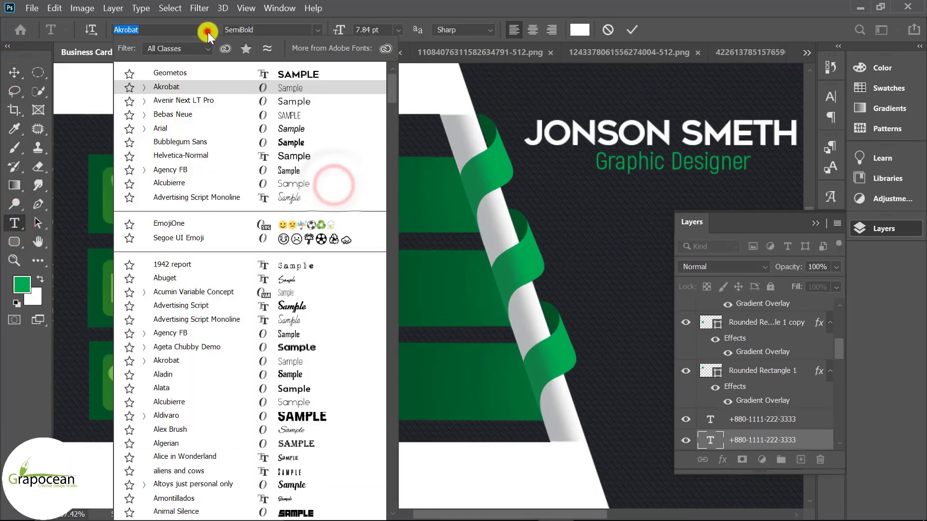
left_click(215, 68)
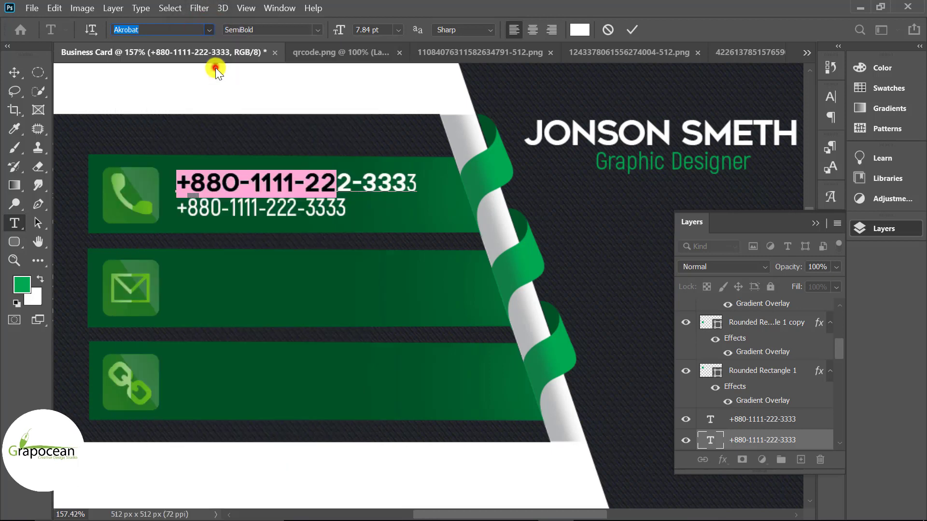
left_click(18, 73)
left_click(16, 223)
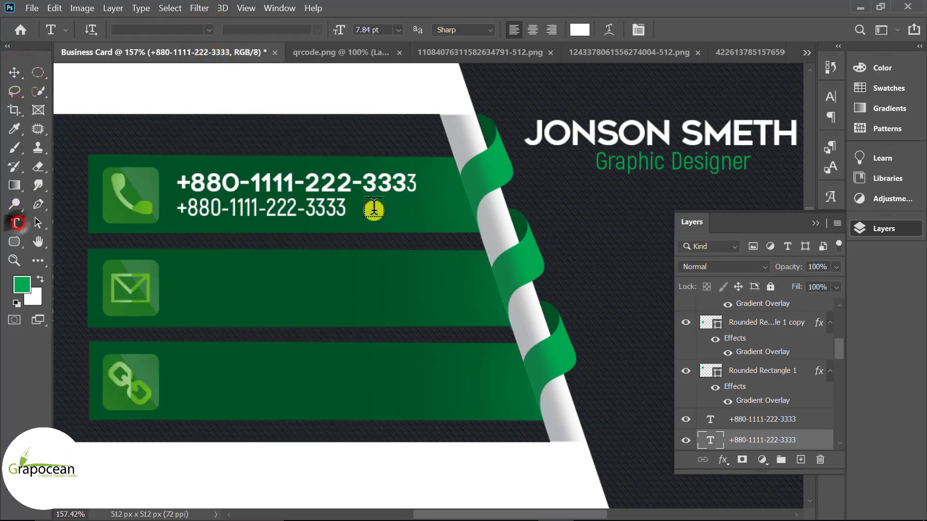
triple_click(341, 209)
left_click(208, 30)
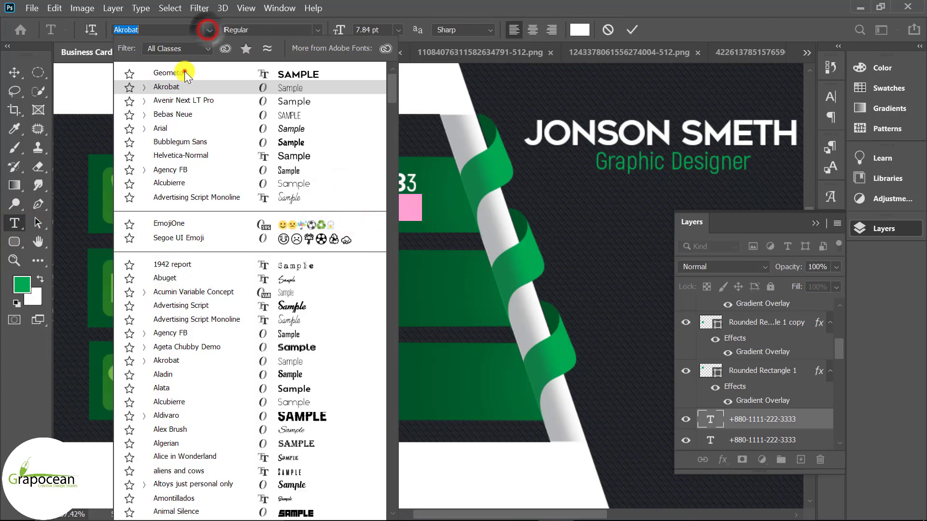
left_click(184, 71)
left_click(14, 73)
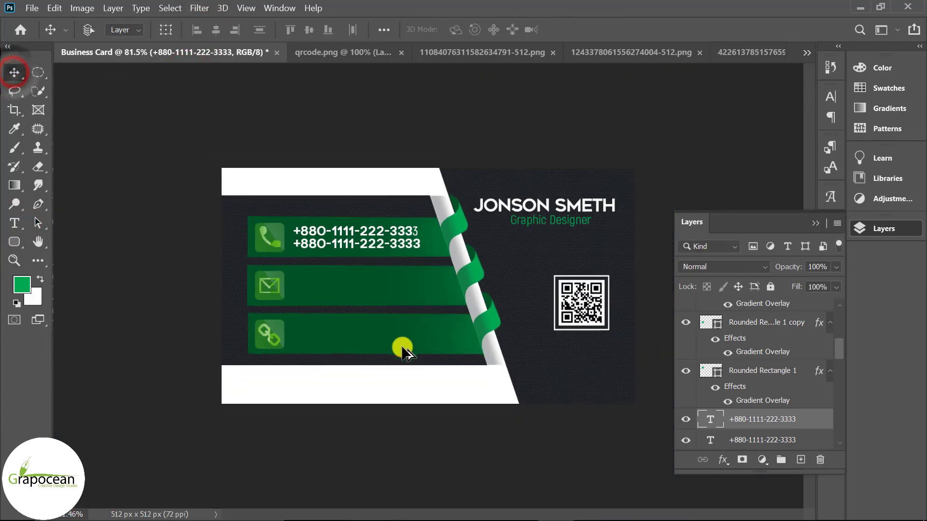
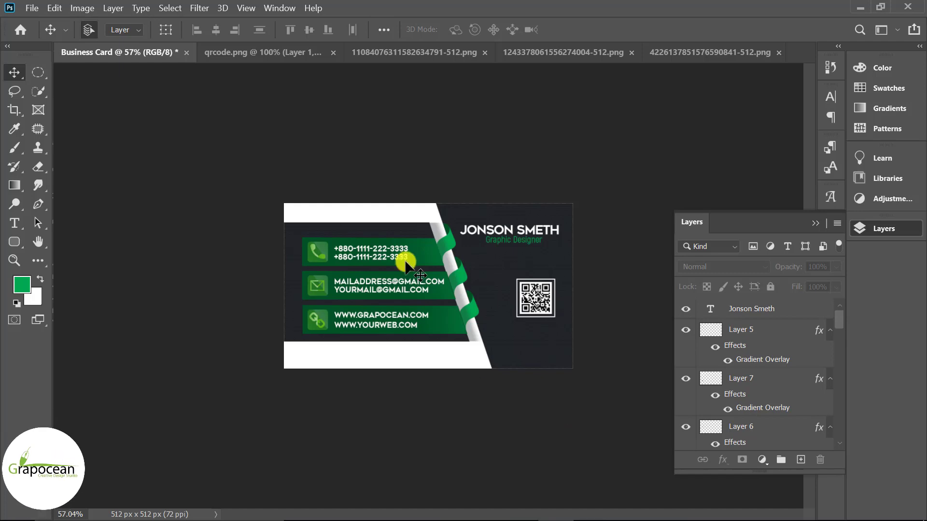
- Copy the Graphic Designer text to the card's bottom strip and retype it as the address
scroll(406, 258, "up", 3)
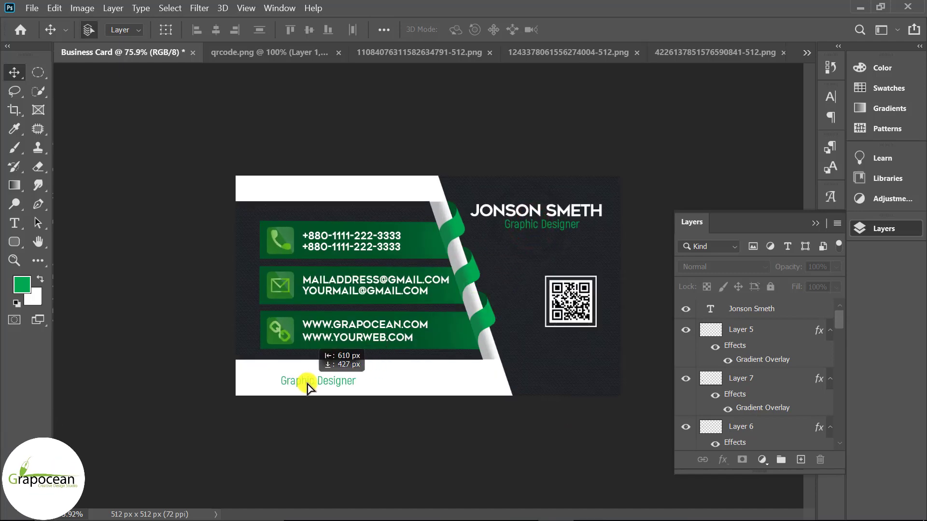
left_click_drag(484, 296, 301, 380)
scroll(329, 381, "up", 5)
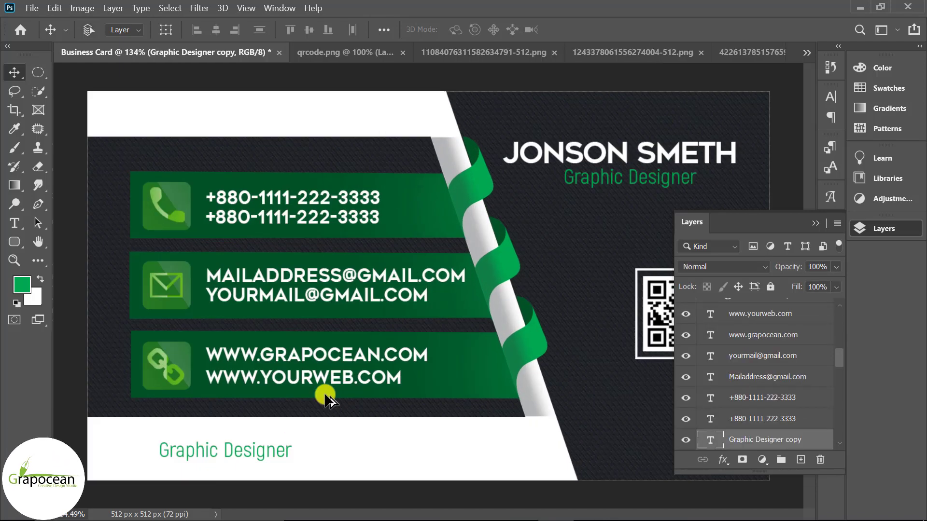
left_click(14, 222)
triple_click(292, 451)
key("BackSpace")
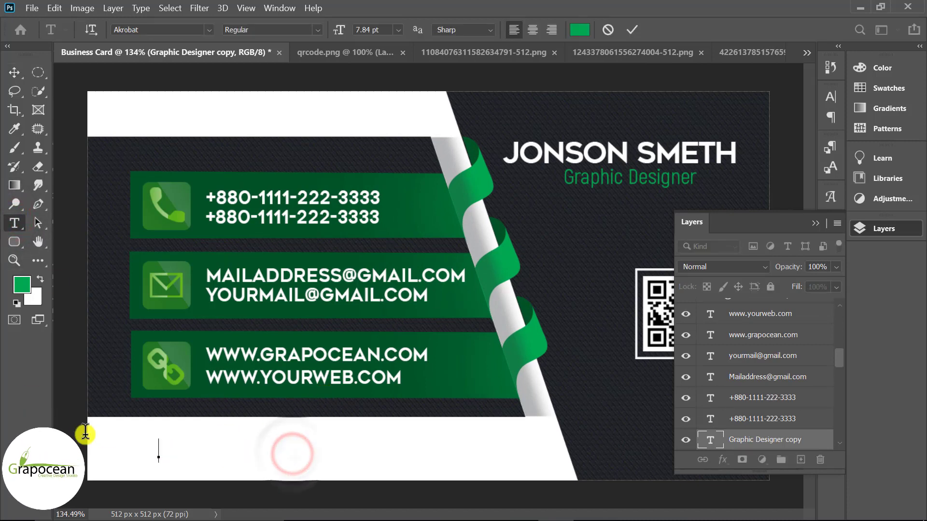
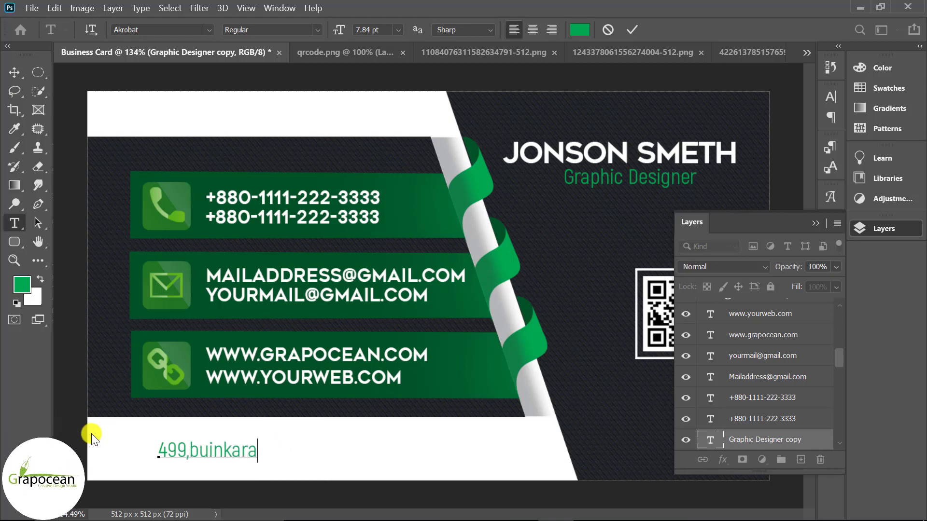
left_click(196, 445)
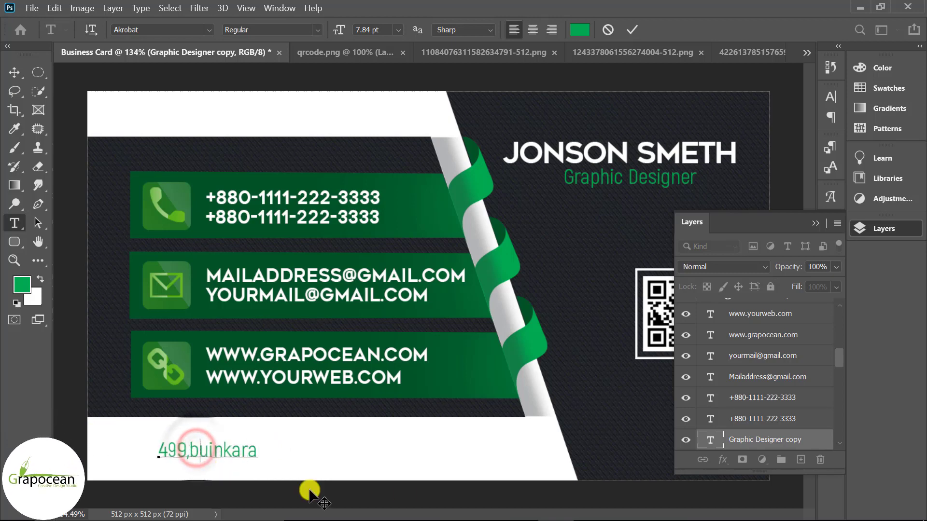
key("BackSpace")
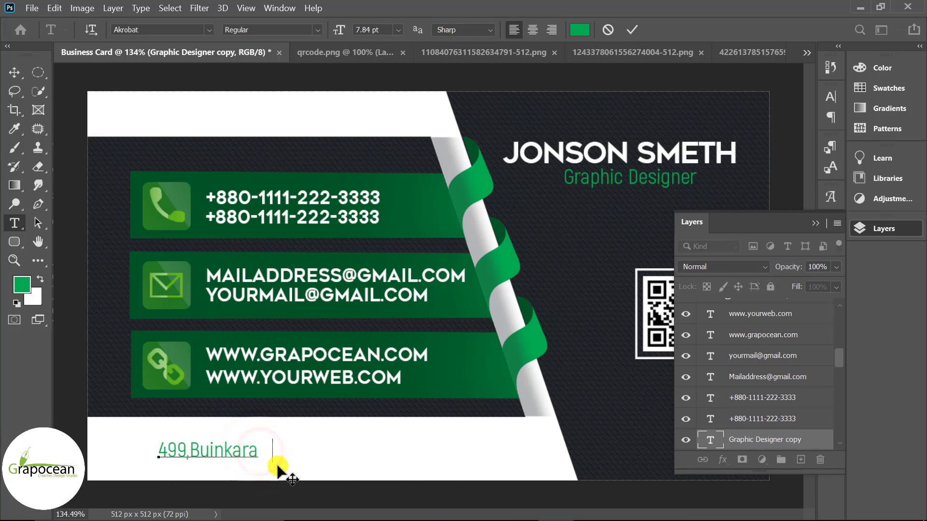
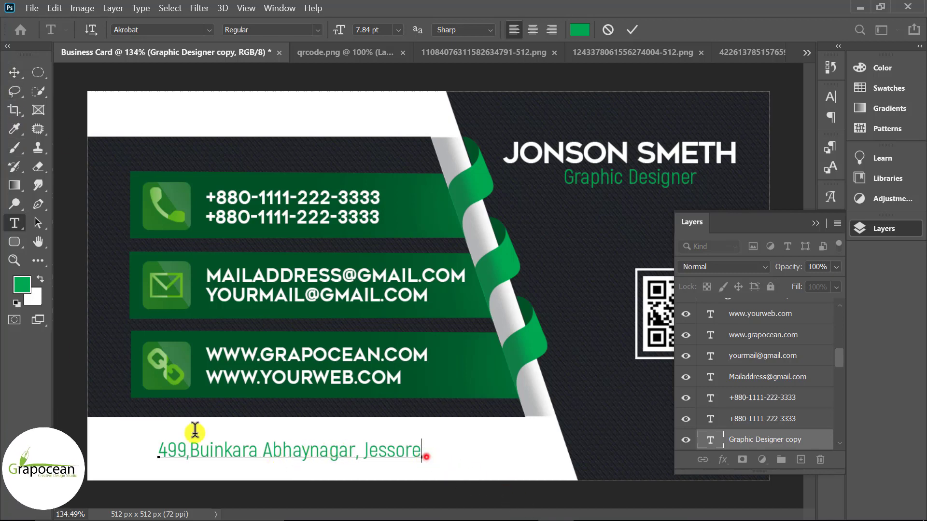
- Make the whole address line bold and commit the text
left_click_drag(420, 451, 159, 451)
left_click(317, 30)
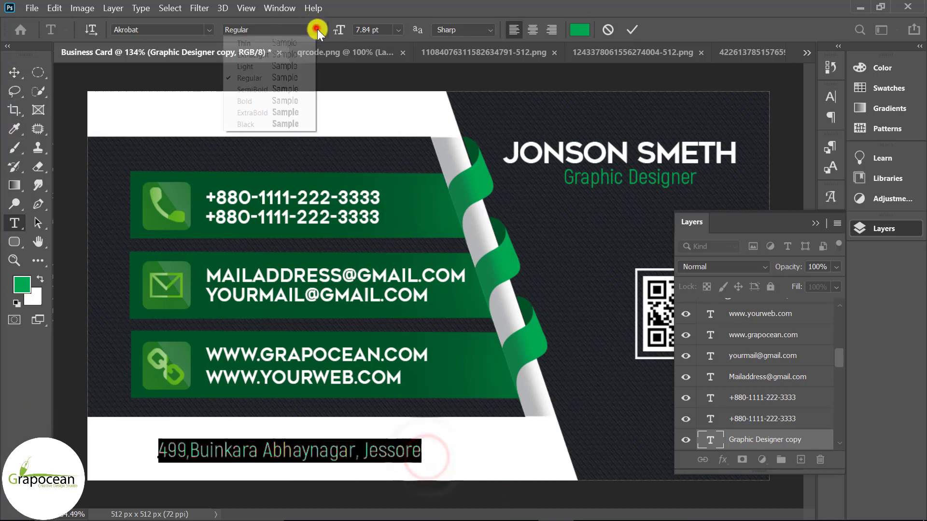
left_click(289, 101)
left_click(15, 71)
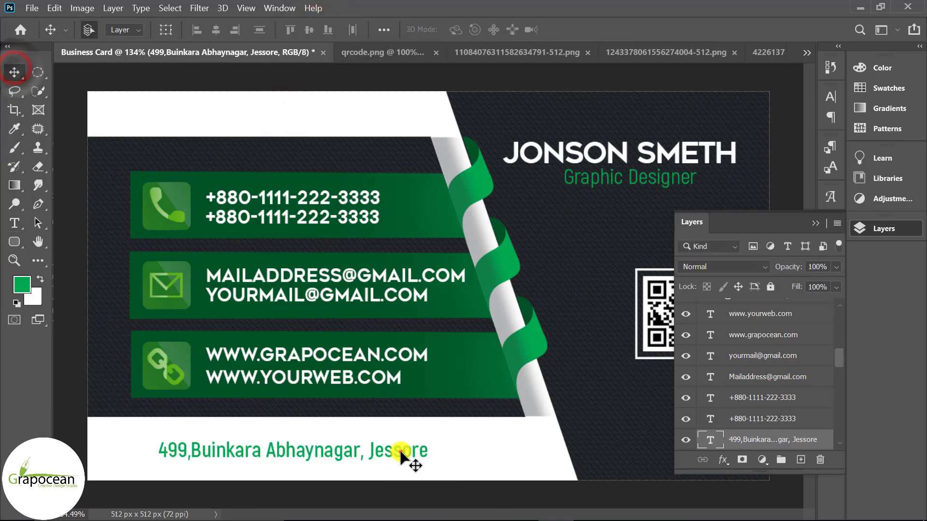
- Shift the address line right and slightly up, and recolour it dark charcoal sampled from the card
mouse_move(400, 454)
left_mouse_down()
mouse_move(502, 454)
mouse_move(490, 456)
left_mouse_up()
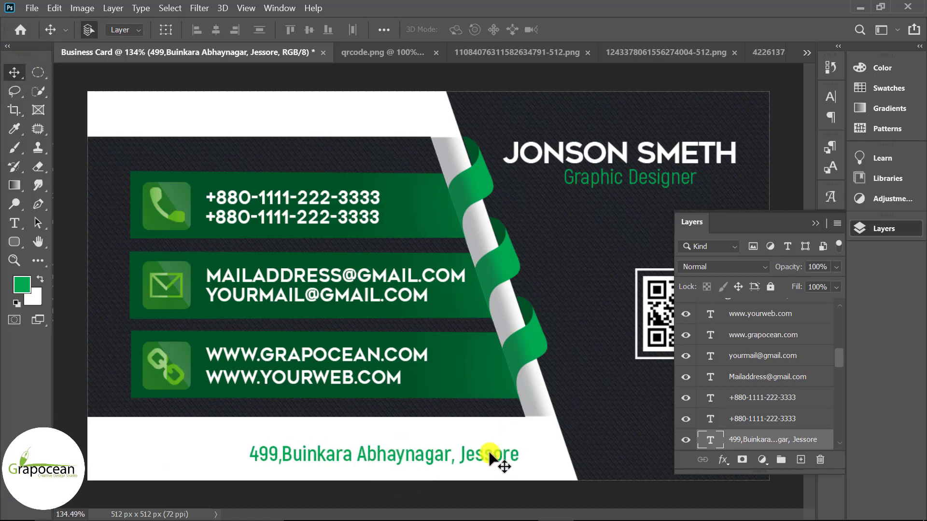
key("Up")
key("Up")
key("Up")
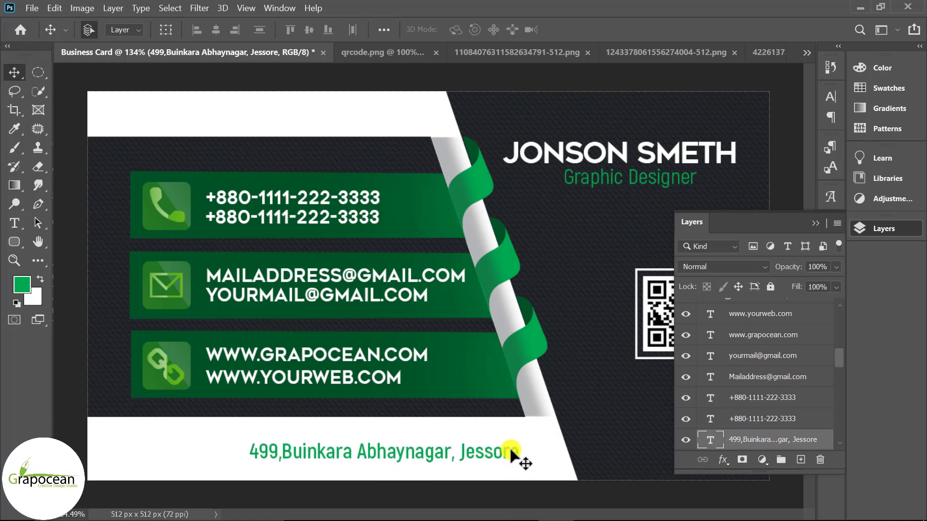
key("t")
left_click_drag(253, 451, 611, 464)
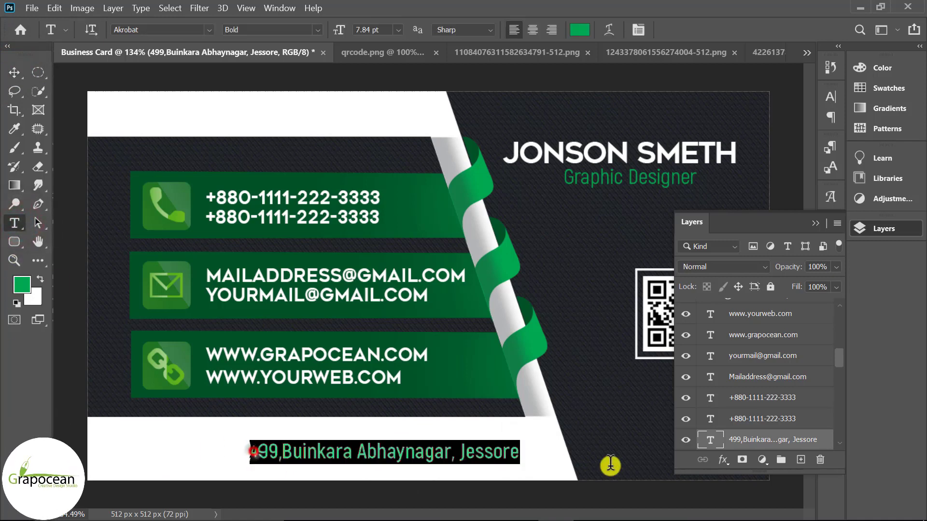
left_click(586, 37)
left_click(540, 114)
mouse_move(480, 244)
left_mouse_down()
mouse_move(577, 279)
mouse_move(400, 403)
left_mouse_up()
left_click(552, 421)
left_click(14, 72)
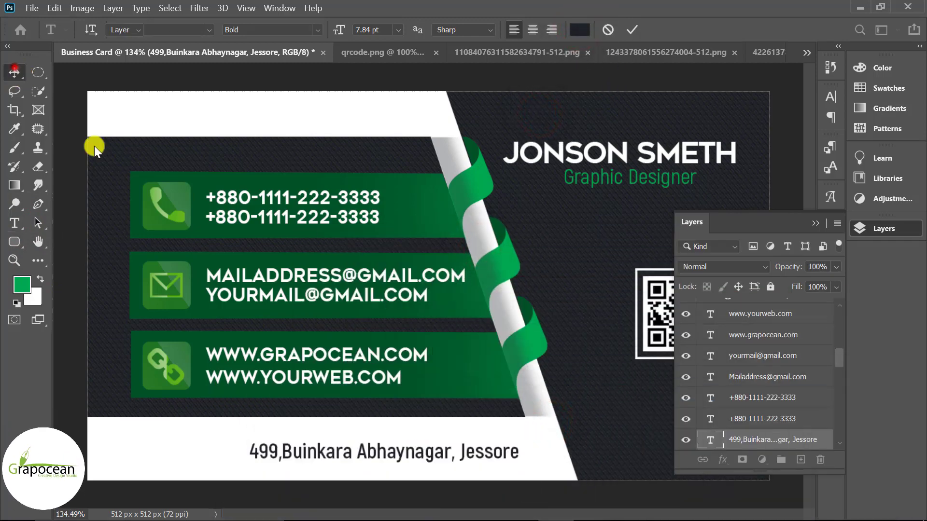
key("ctrl+0")
scroll(806, 424, "down", 3)
- Group the top layers down to Graphic Designer into a group named 'Name'
scroll(806, 423, "down", 1)
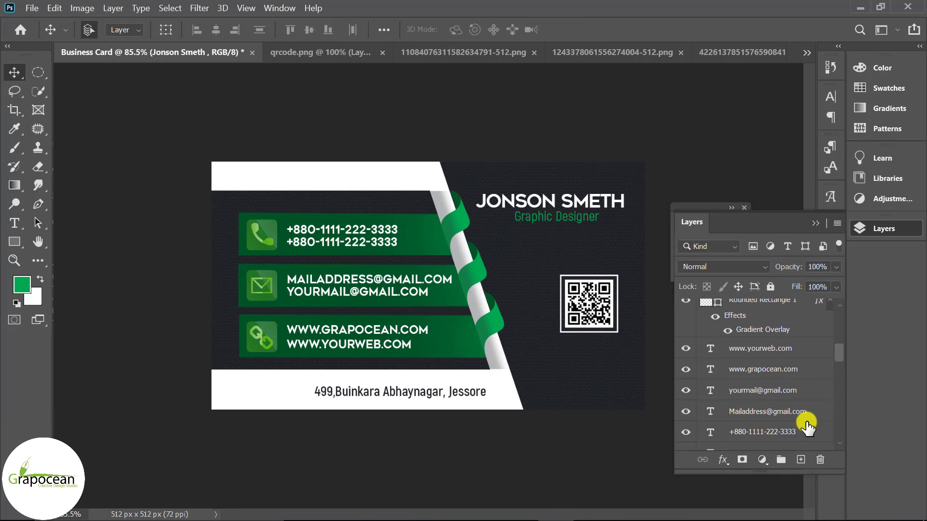
scroll(805, 422, "down", 2)
scroll(804, 422, "down", 3)
scroll(801, 422, "down", 1)
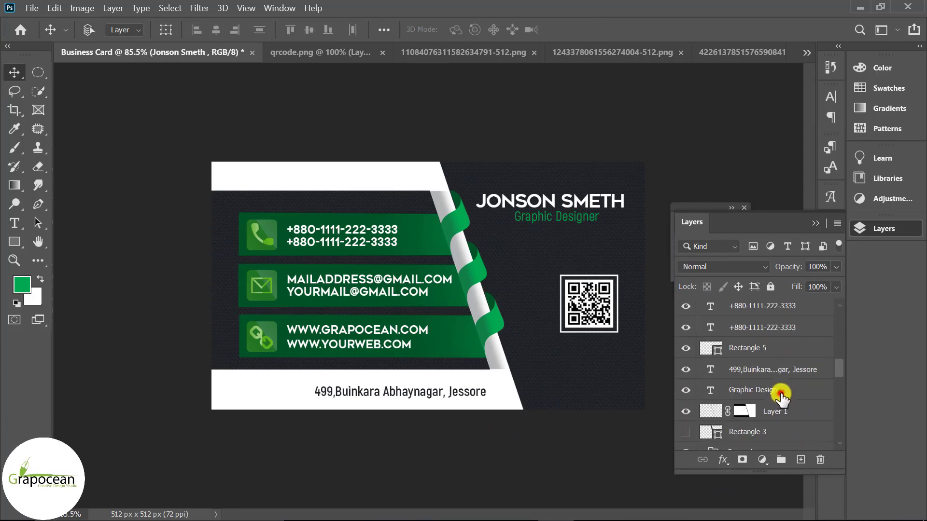
left_click(780, 397, "shift")
key("ctrl+g")
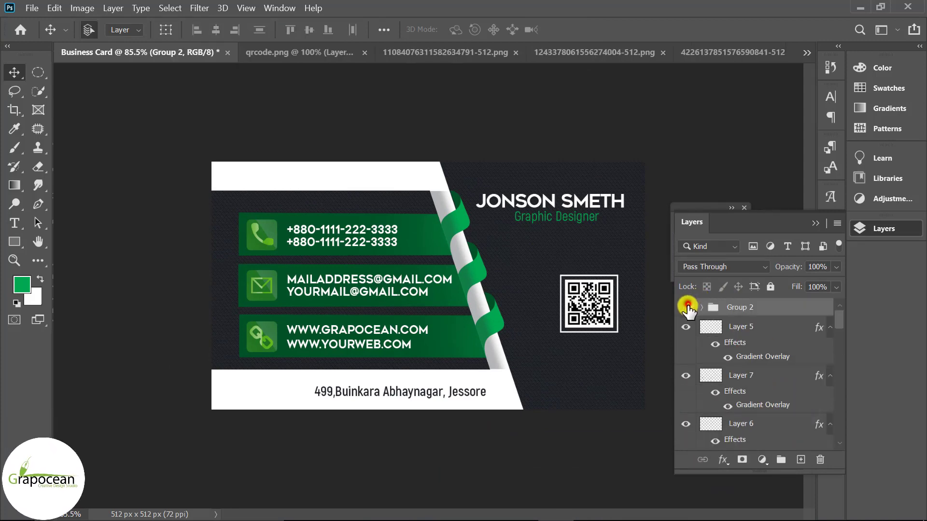
left_click(686, 308)
double_click(744, 307)
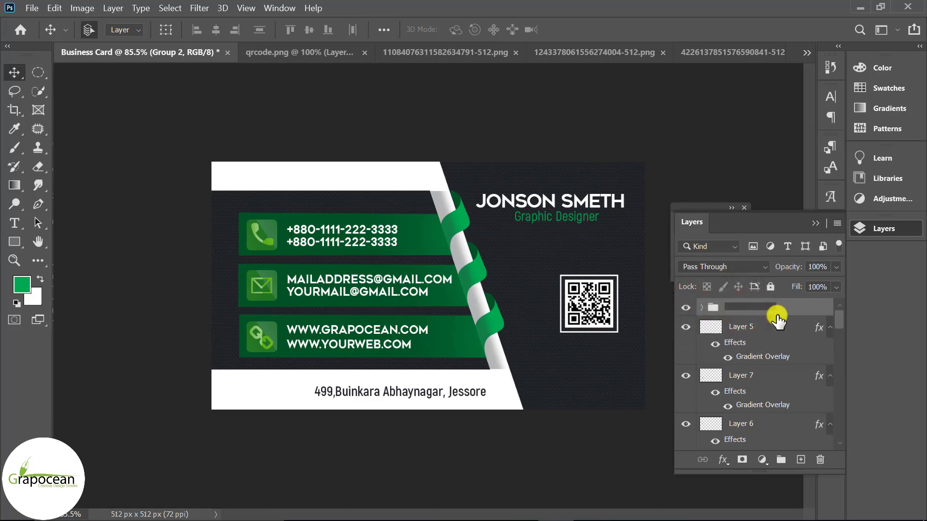
type("Name")
left_click(689, 310)
scroll(769, 382, "down", 1)
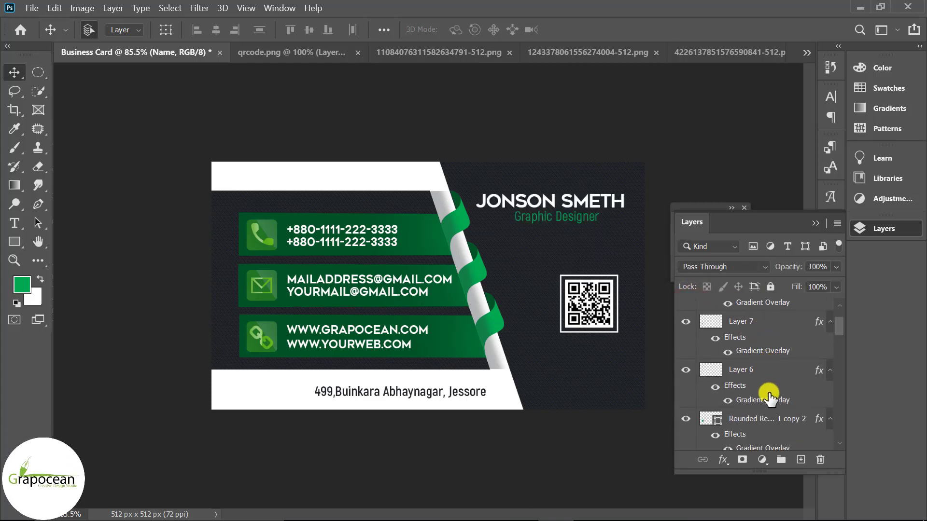
left_click(320, 292)
scroll(772, 367, "down", 2)
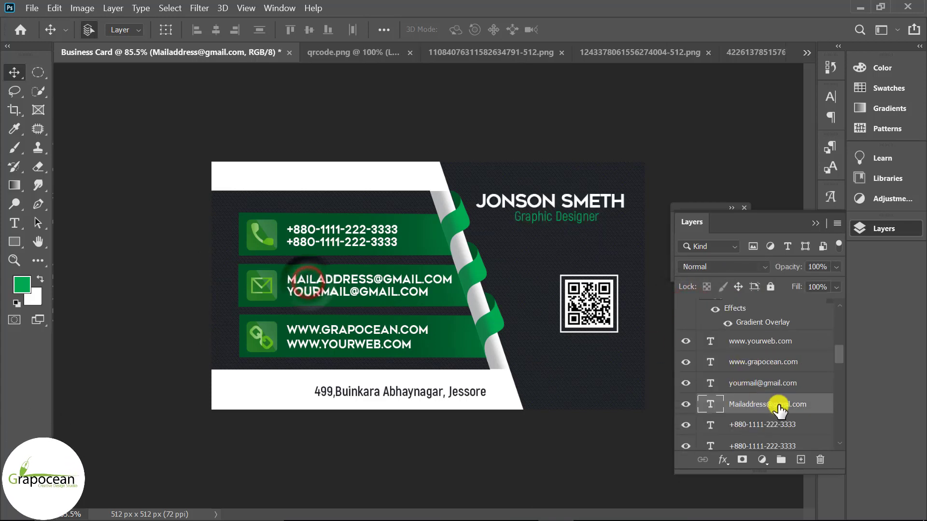
left_click(685, 405)
left_click(782, 343)
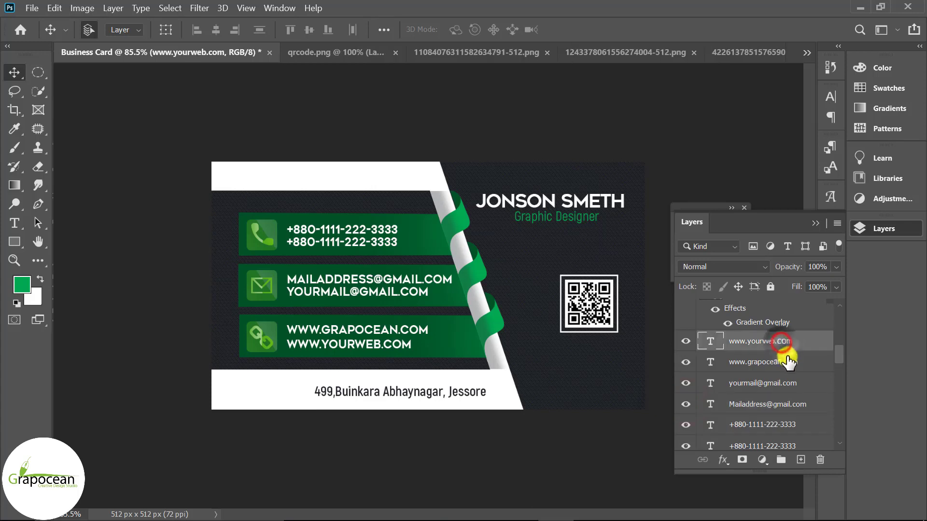
scroll(788, 377, "down", 2)
left_click(789, 412, "shift")
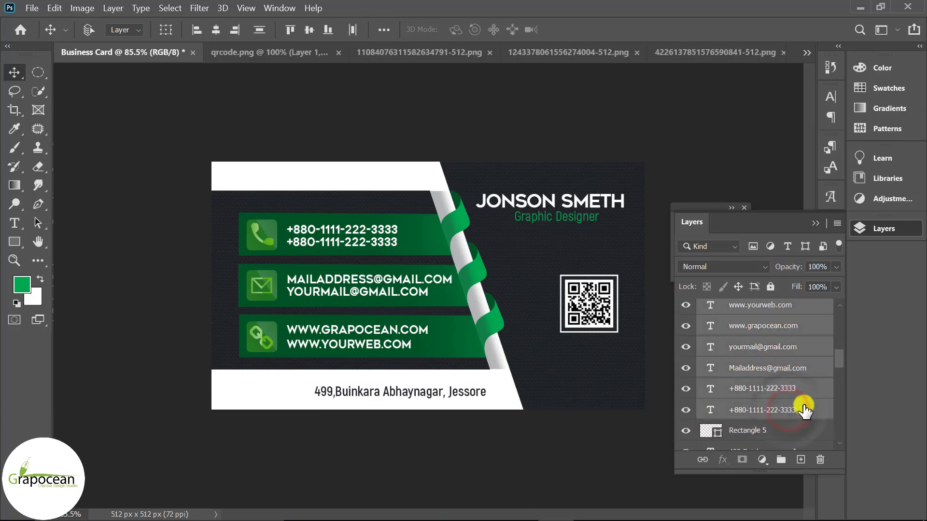
key("ctrl+g")
left_click(685, 307)
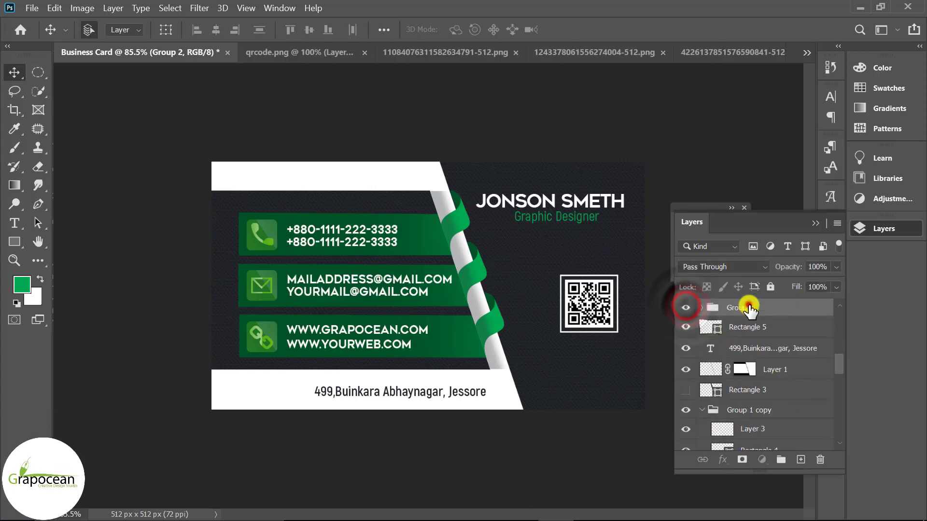
type("tact info")
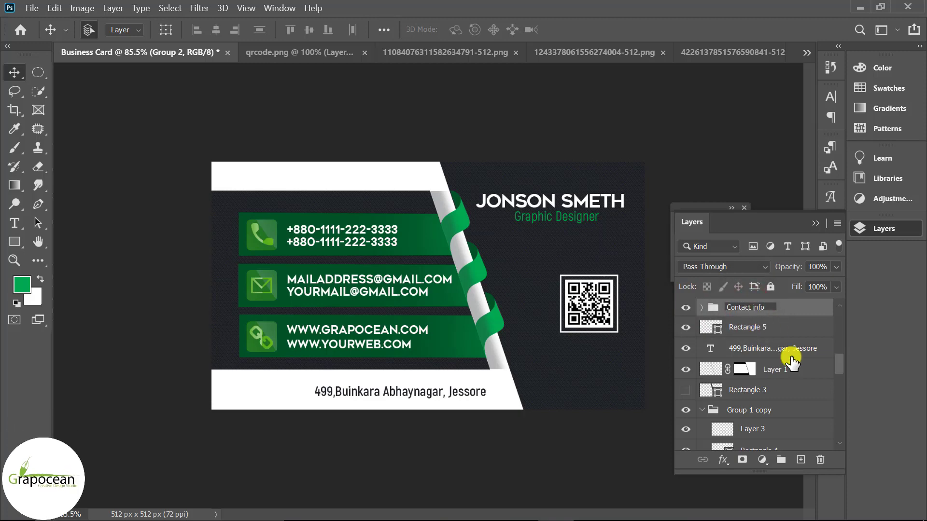
- Delete the Rectangle 1 layer
left_click(749, 364)
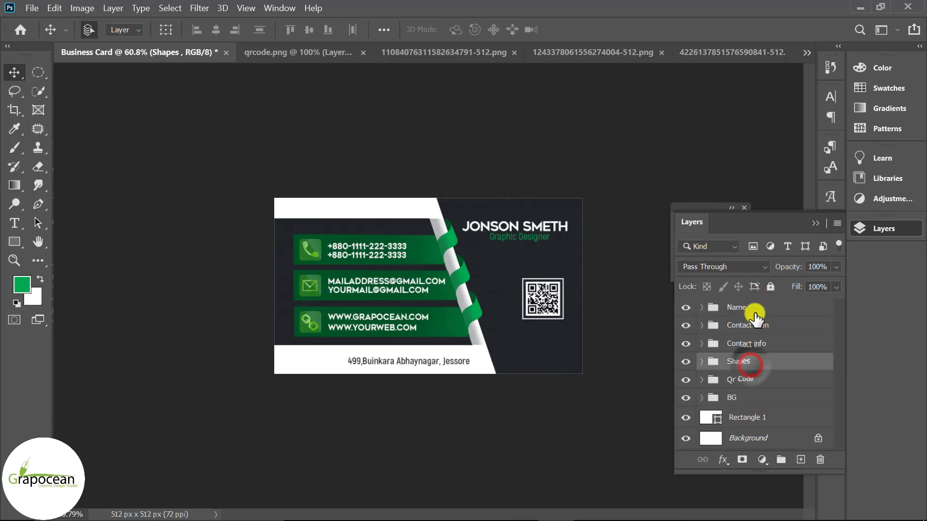
left_click(756, 309)
left_click(767, 420)
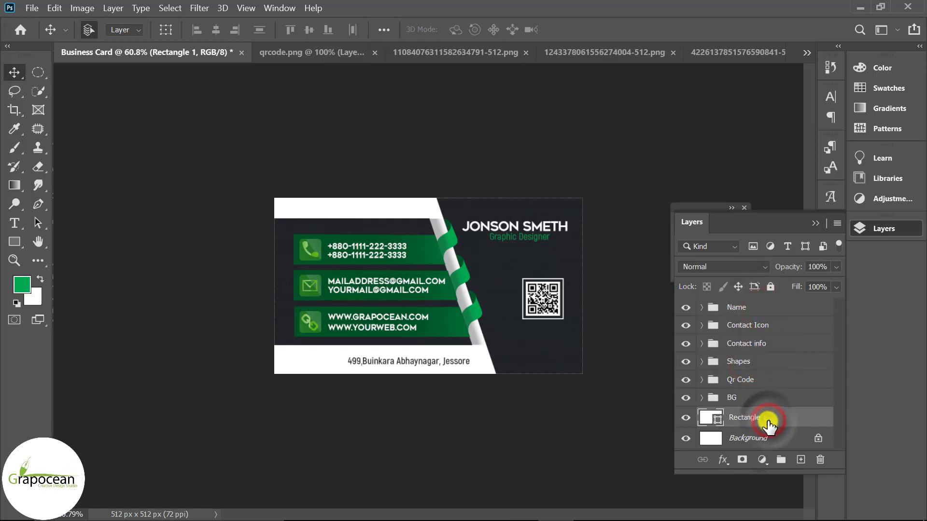
key("Delete")
- Group the six groups from Name down to BG into a group named 'Part 1'
left_click(760, 401)
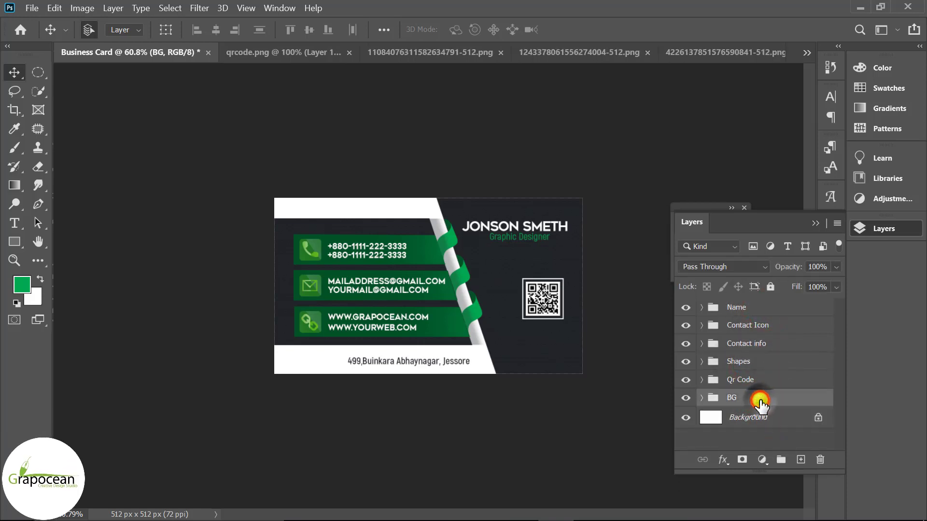
left_click(757, 312, "shift")
key("ctrl+g")
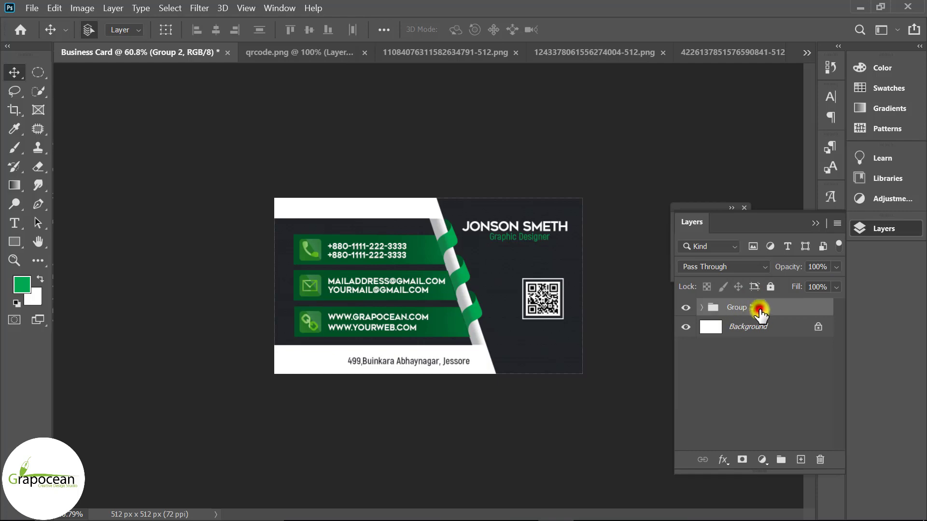
double_click(757, 309)
left_click(818, 224)
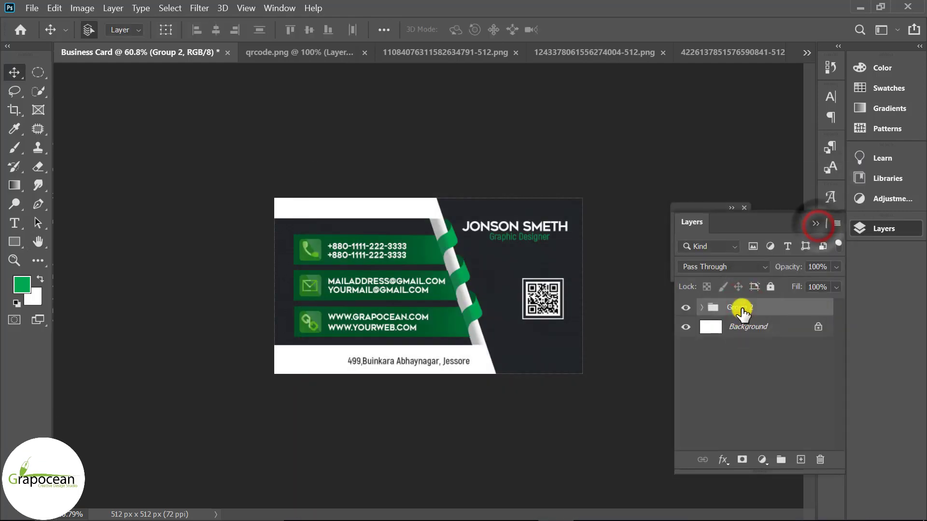
type("Part 1")
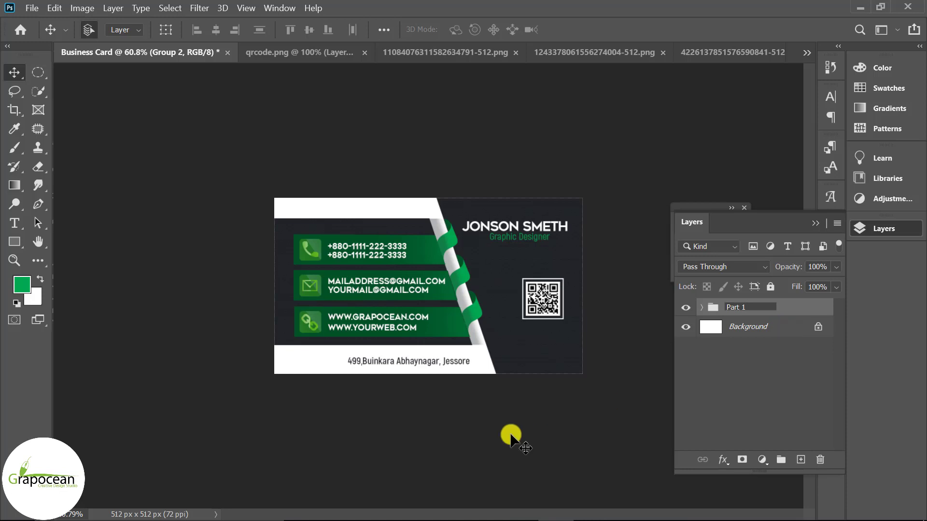
left_click(511, 437)
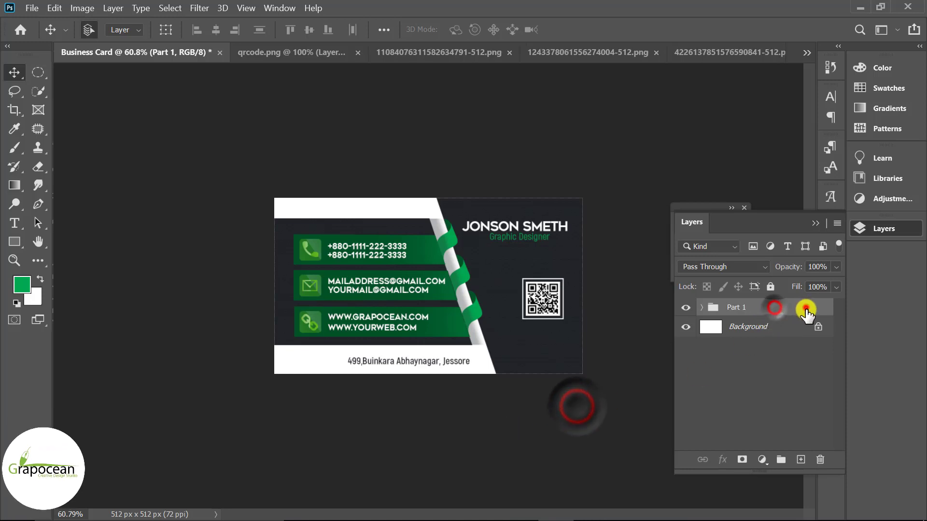
- Duplicate the Part 1 group and name the copy 'part 2'
left_click_drag(804, 307, 800, 459)
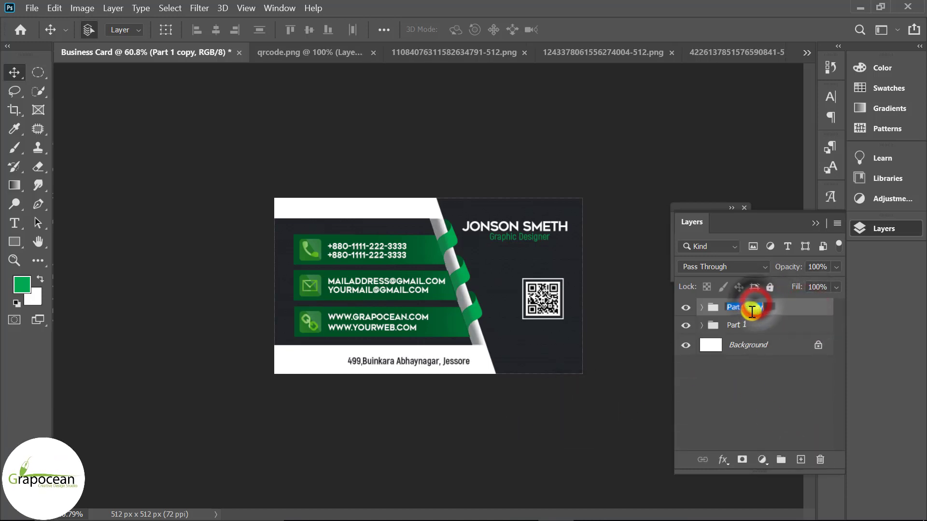
key("BackSpace")
type("2")
key("Return")
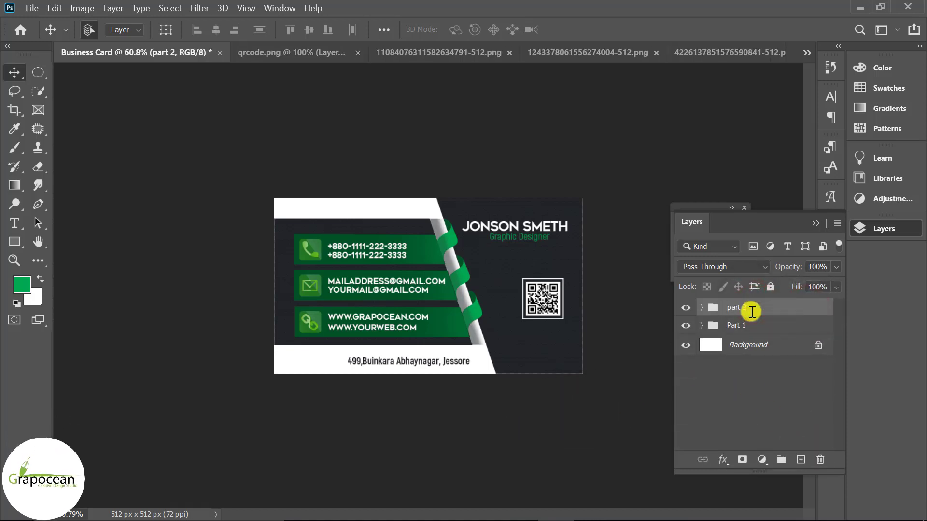
- Hide Part 1 and the contact icons inside part 2
left_click(686, 325)
left_click(701, 307)
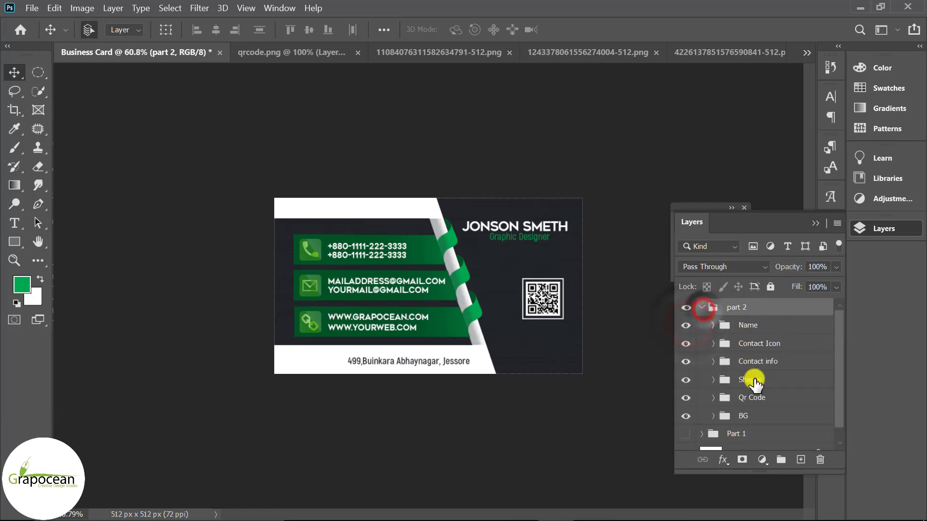
left_click(686, 343)
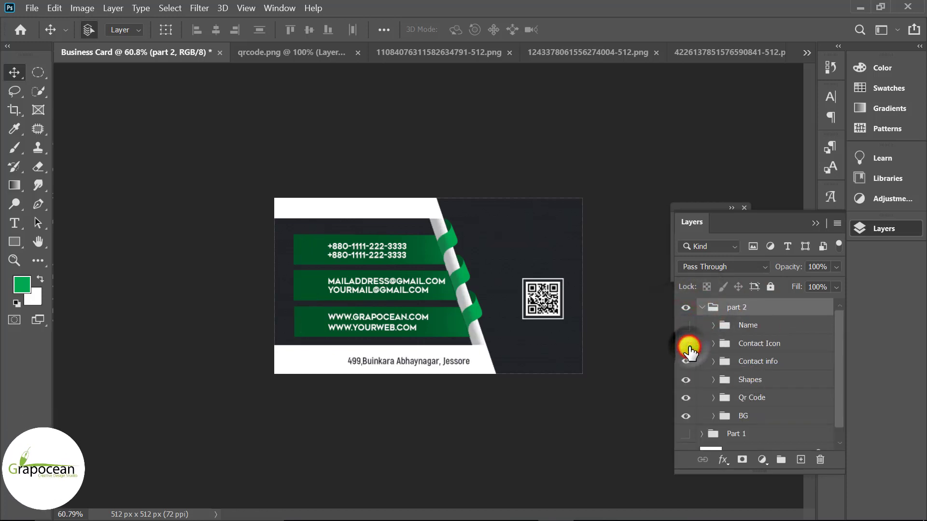
- Hide the phone, email and web text in part 2
left_click(685, 362)
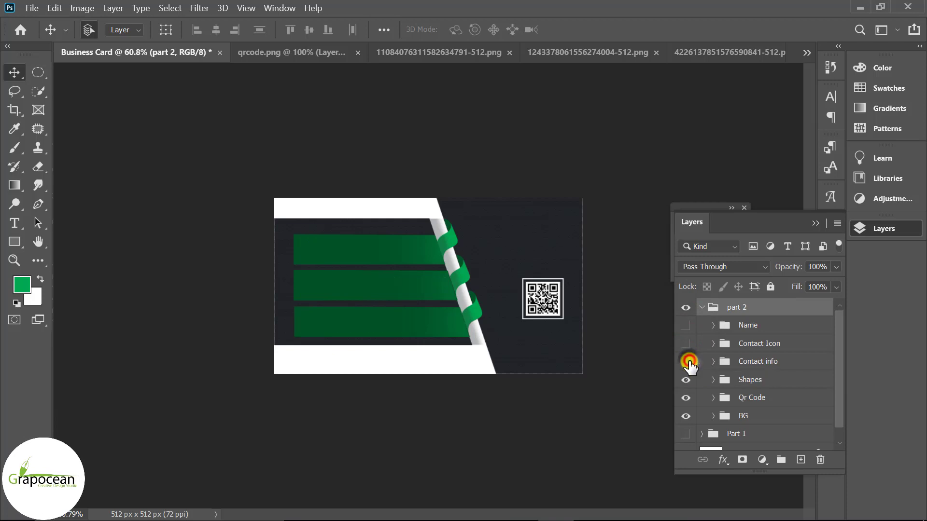
left_click(686, 380)
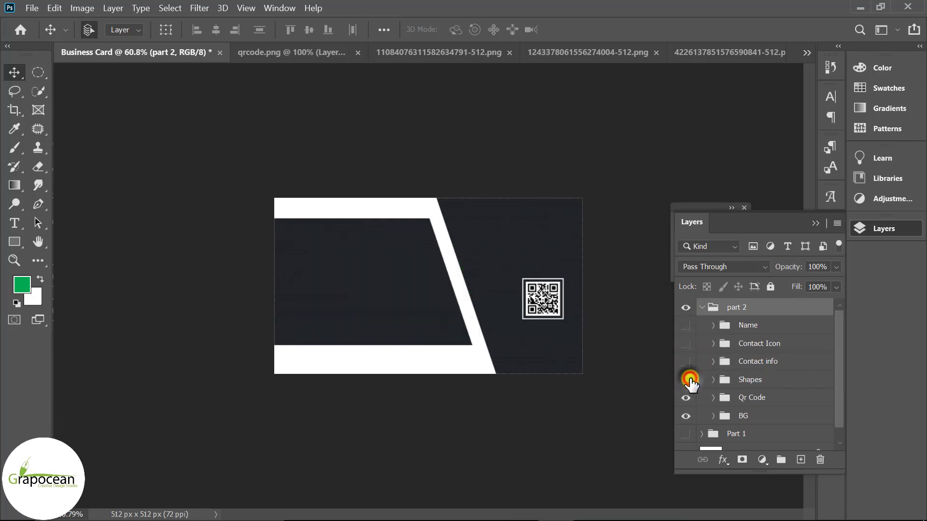
left_click(687, 381)
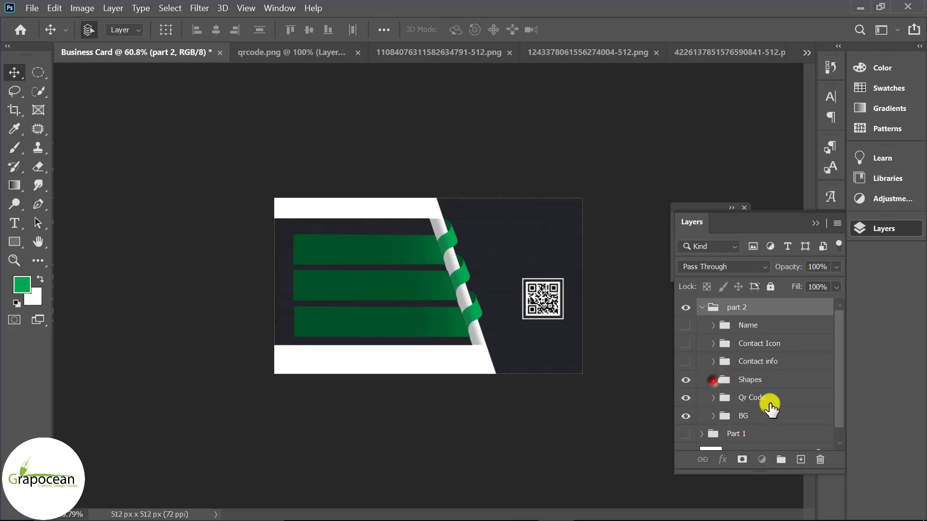
- Hide the top and bottom green stripes and move the remaining stripe left and down
left_click(713, 381)
scroll(695, 424, "down", 1)
left_click(685, 401)
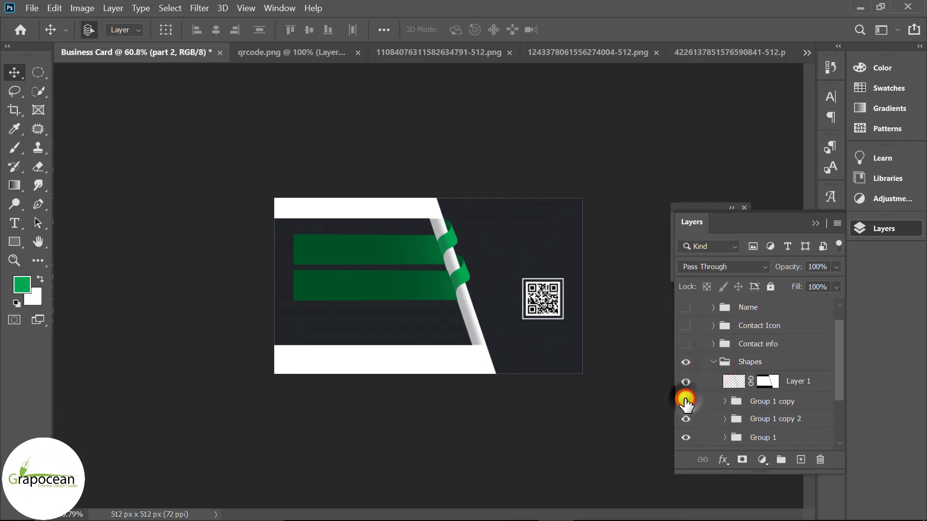
left_click(685, 419)
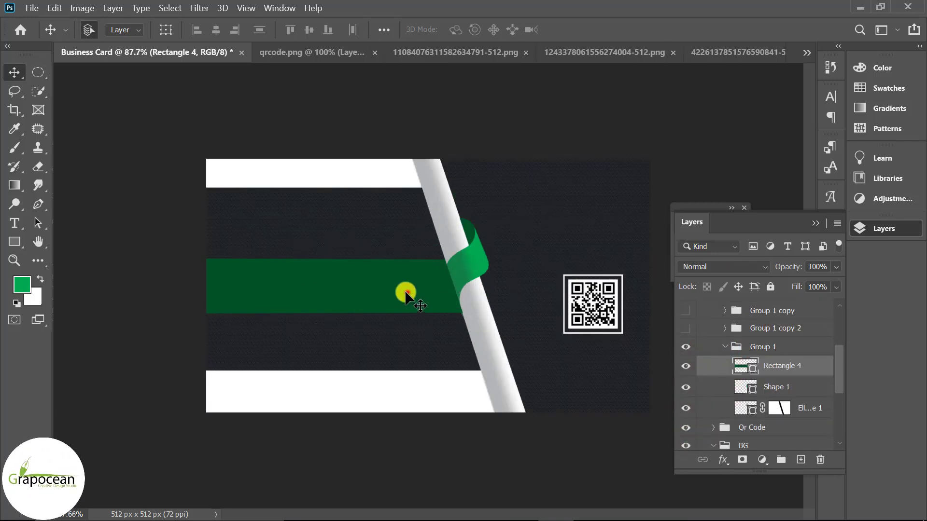
left_click_drag(405, 293, 372, 306)
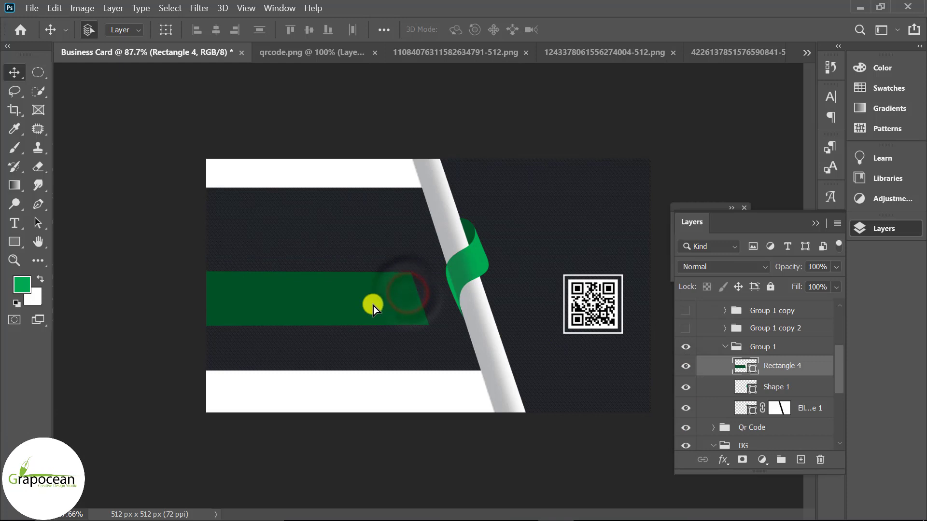
- Delete the Rectangle 4 green stripe
key("Delete")
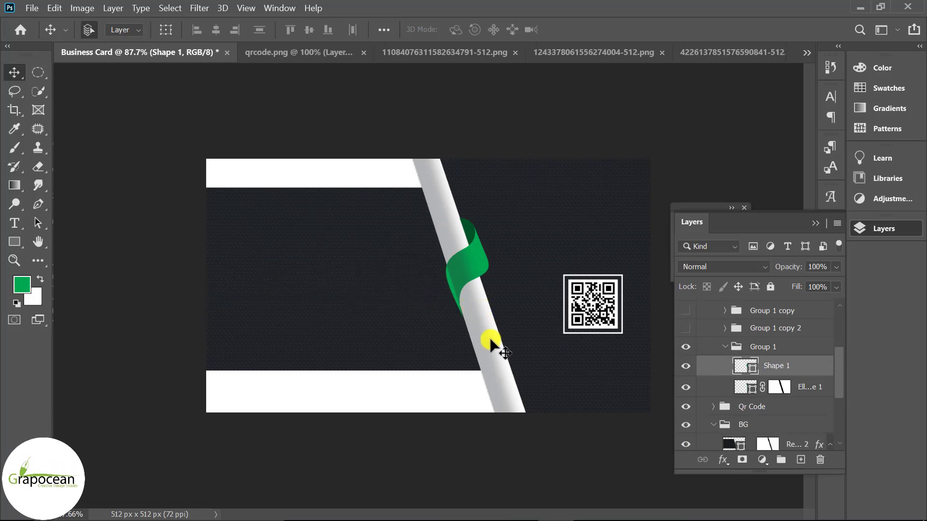
scroll(777, 379, "up", 3)
scroll(775, 381, "down", 3)
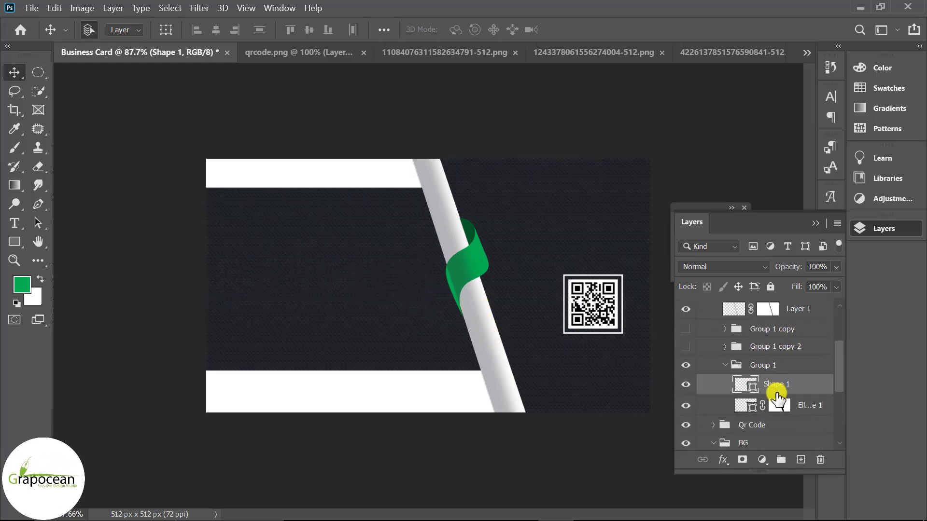
scroll(483, 313, "up", 3)
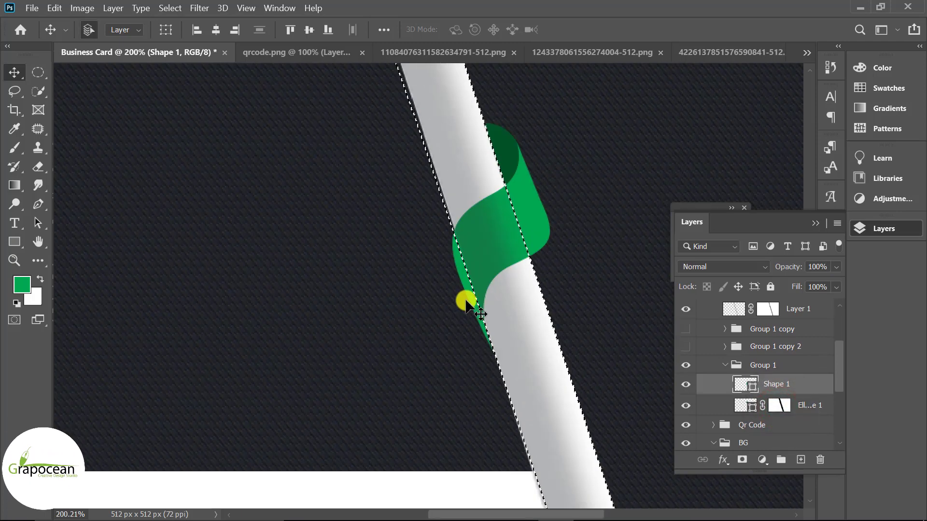
scroll(758, 367, "down", 1)
scroll(765, 410, "down", 2)
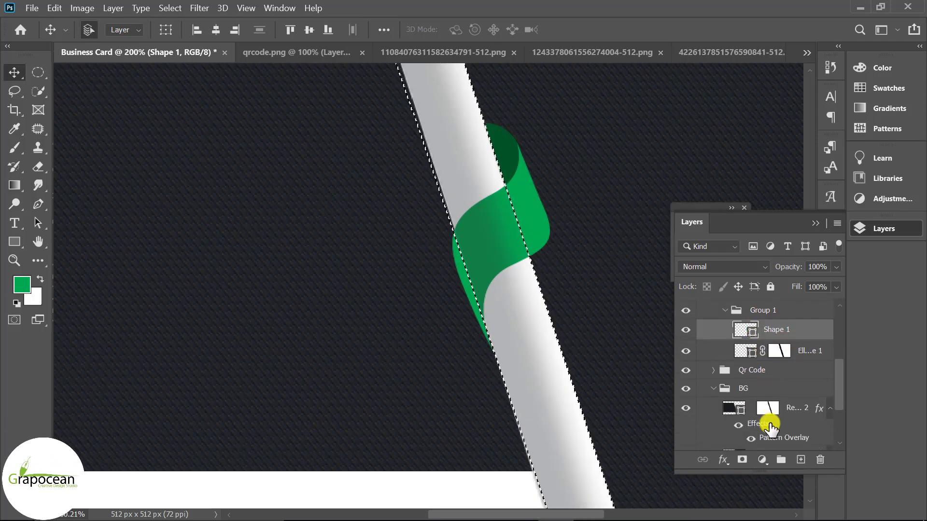
scroll(767, 413, "up", 3)
scroll(769, 420, "up", 2)
scroll(768, 423, "down", 2)
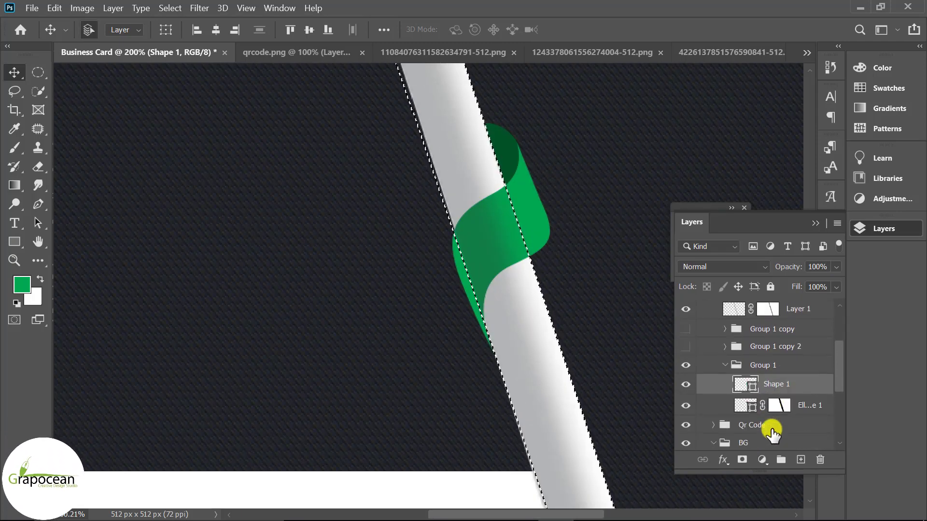
scroll(771, 431, "up", 1)
- Add a layer mask to the Shape 1 ribbon in Group 1 using the pole selection
left_click(727, 382)
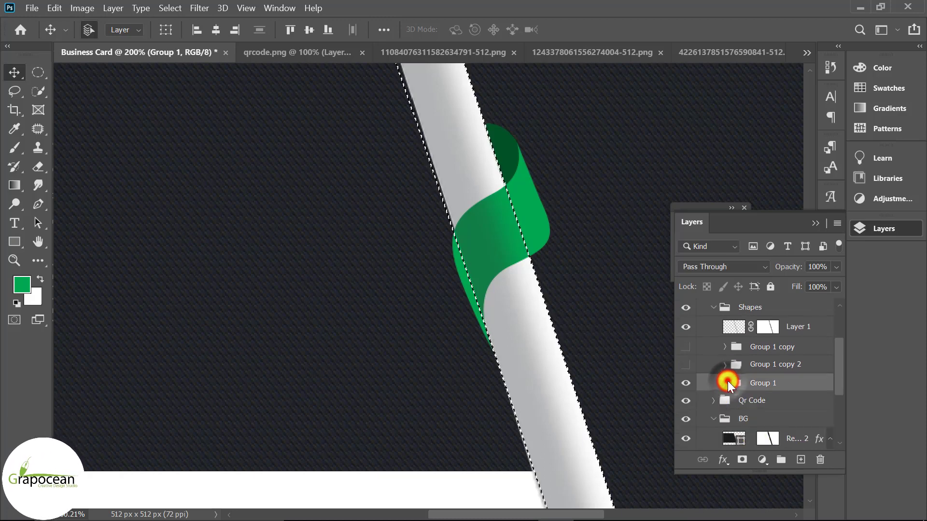
left_click(737, 402)
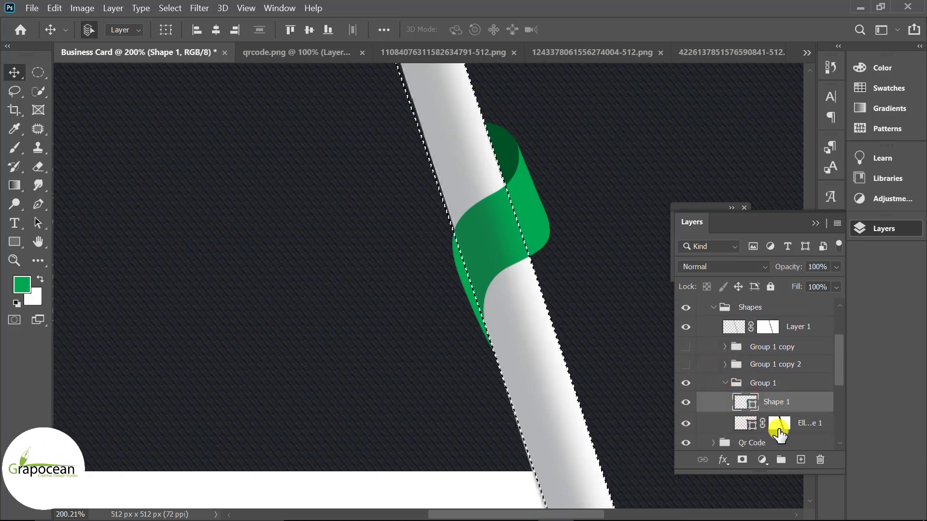
left_click(742, 460)
key("ctrl+z")
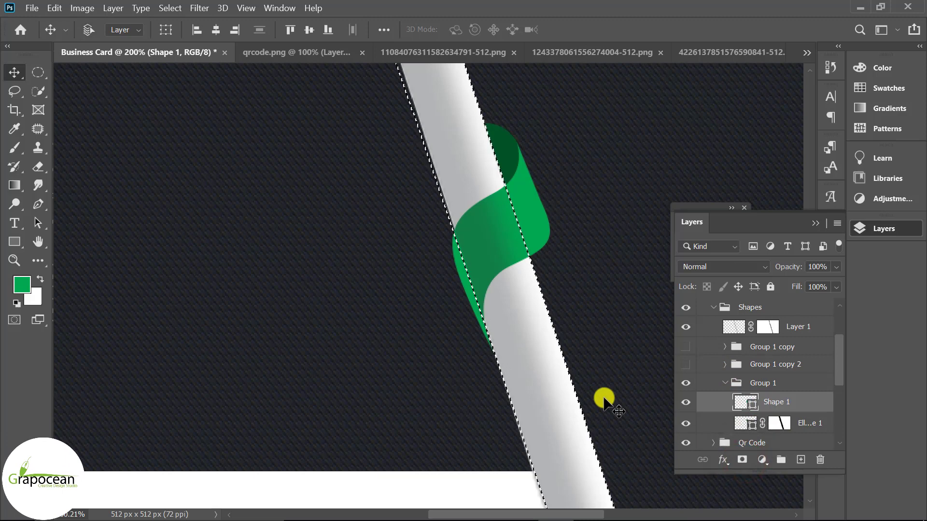
left_click(742, 459)
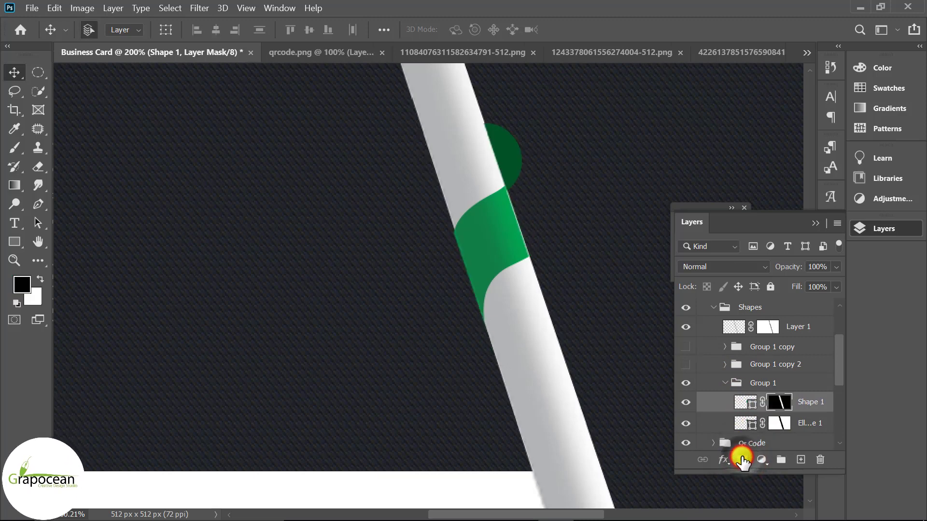
key("ctrl+0")
key("ctrl+z")
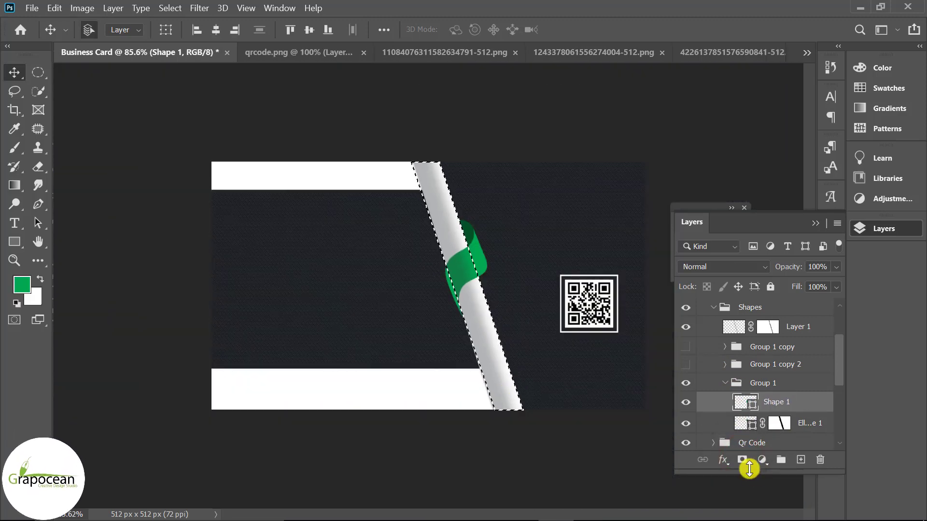
left_click(742, 459)
- Set a size-70 brush for the ribbon mask, then bring the GRAPOCEAN logo into the card
scroll(532, 291, "up", 2)
scroll(532, 291, "up", 2)
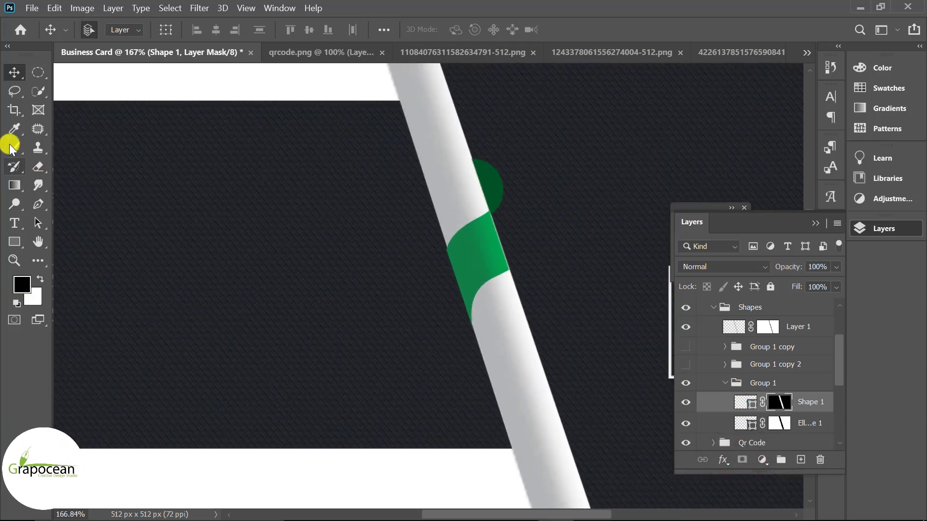
left_click_drag(11, 147, 66, 145)
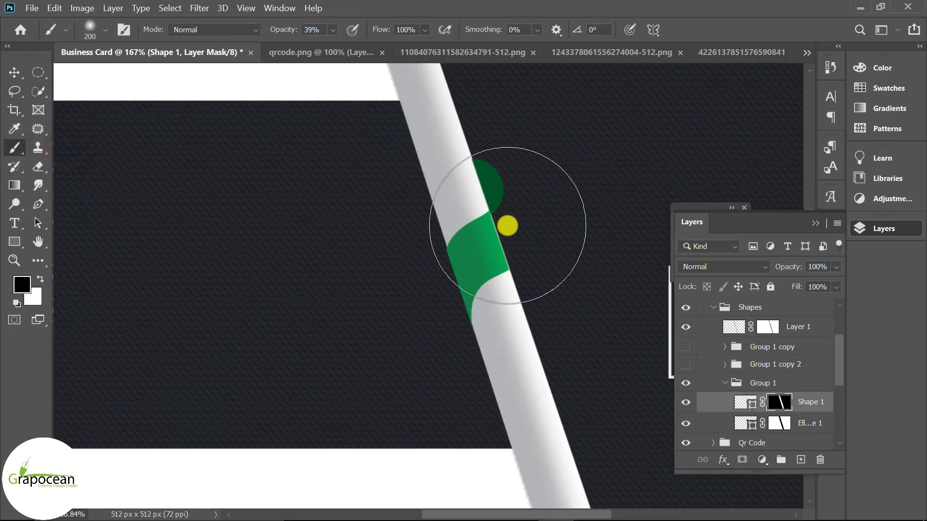
mouse_move(507, 225)
left_mouse_down()
mouse_move(507, 250)
mouse_move(499, 205)
mouse_move(513, 251)
mouse_move(493, 207)
mouse_move(512, 252)
mouse_move(513, 201)
mouse_move(528, 244)
left_mouse_up()
scroll(527, 245, "down", 5)
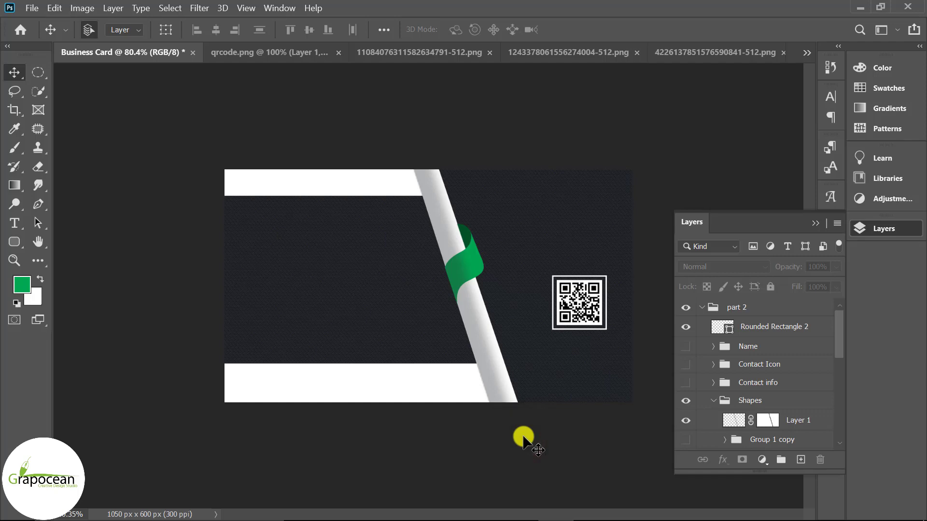
left_click(516, 507)
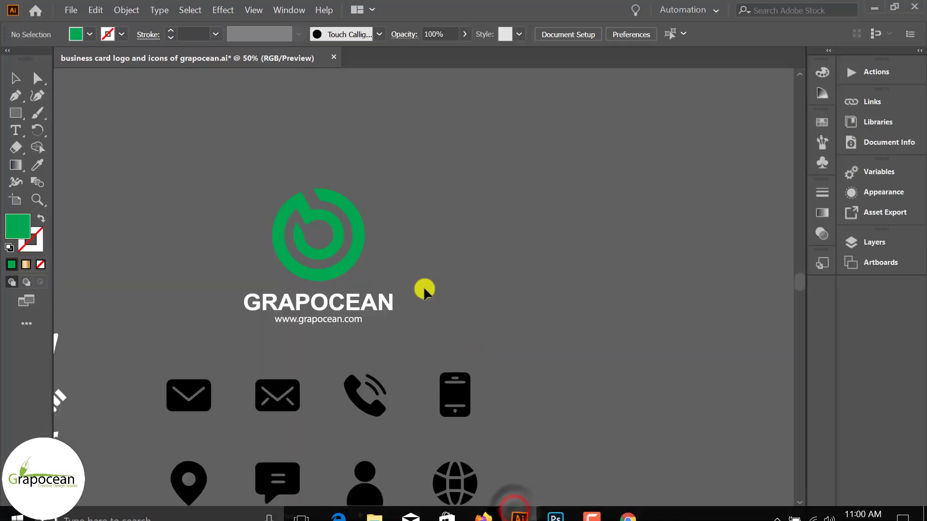
mouse_move(244, 166)
left_mouse_down()
mouse_move(621, 517)
mouse_move(519, 518)
mouse_move(361, 323)
left_mouse_up()
- Scale the GRAPOCEAN logo down to 19.91% and position it left of the pole
left_click_drag(554, 170, 483, 243)
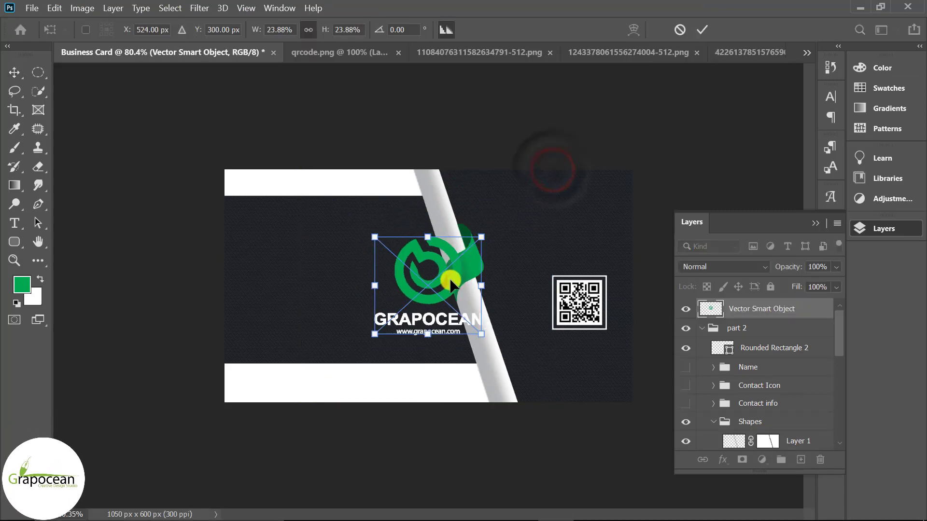
left_click_drag(450, 278, 366, 284)
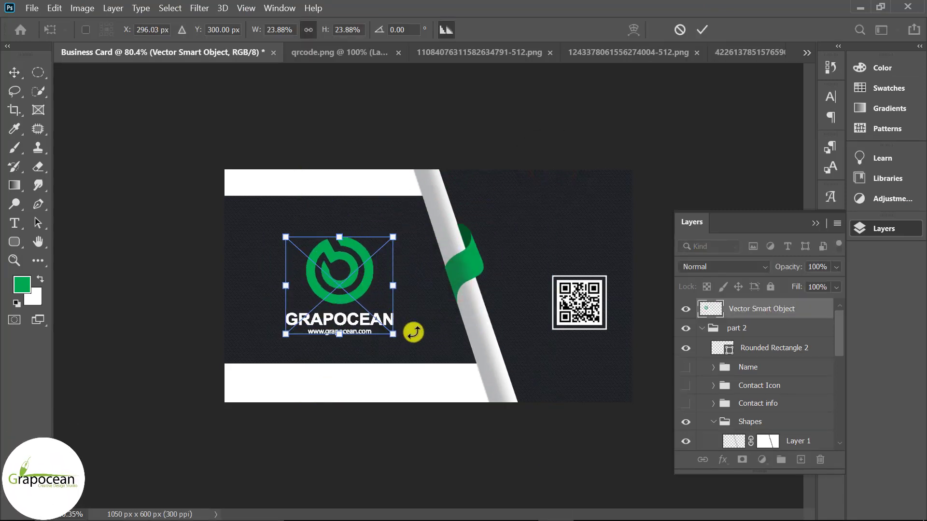
left_click_drag(393, 334, 384, 327)
left_click_drag(362, 288, 359, 291)
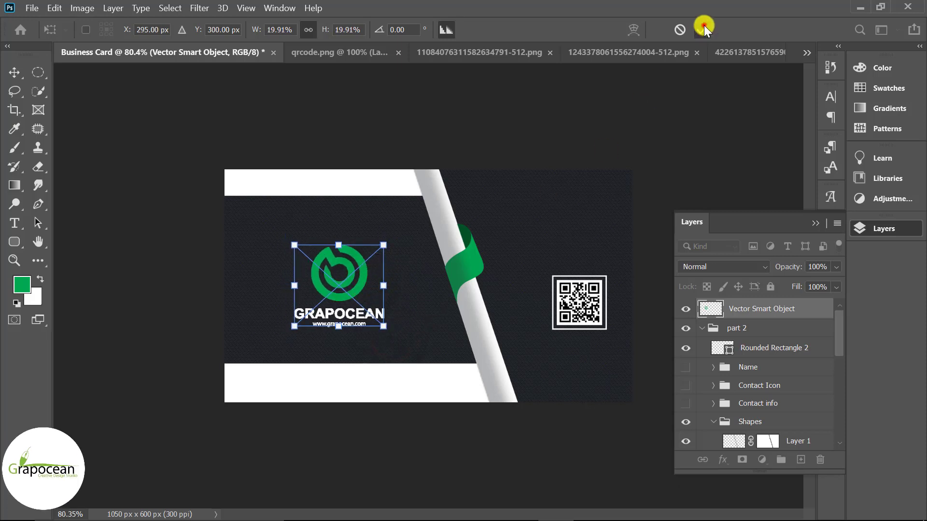
left_click(702, 30)
- Select Group 1 copy 3 and toggle its visibility to compare the ribbon
scroll(790, 424, "down", 2)
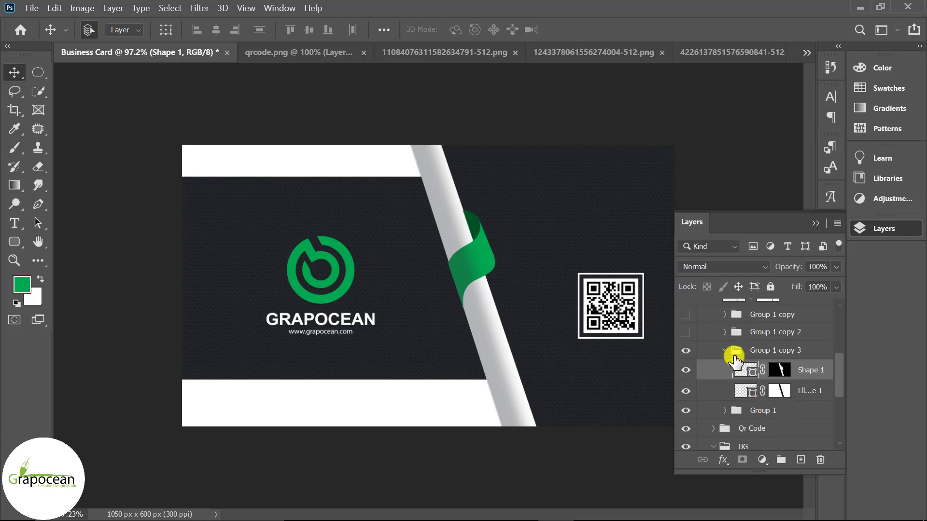
left_click(727, 351)
left_click(725, 351)
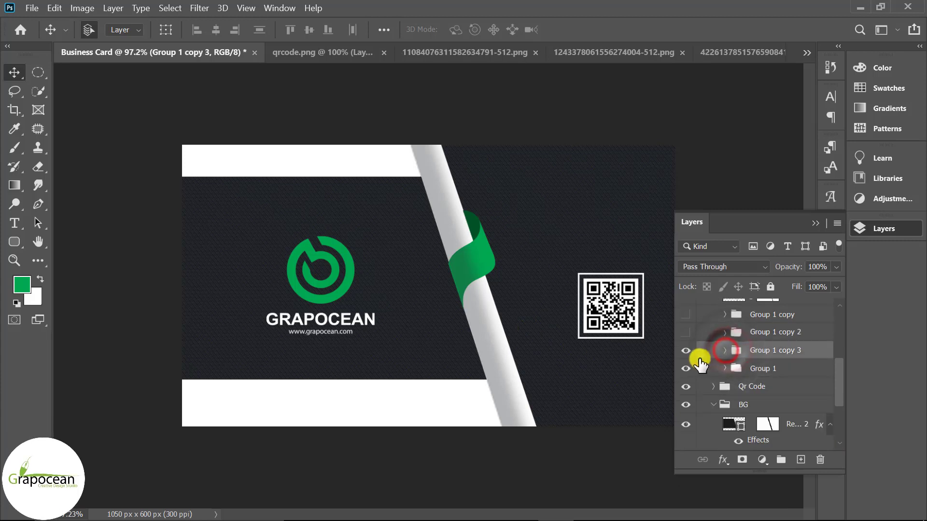
left_click(687, 352)
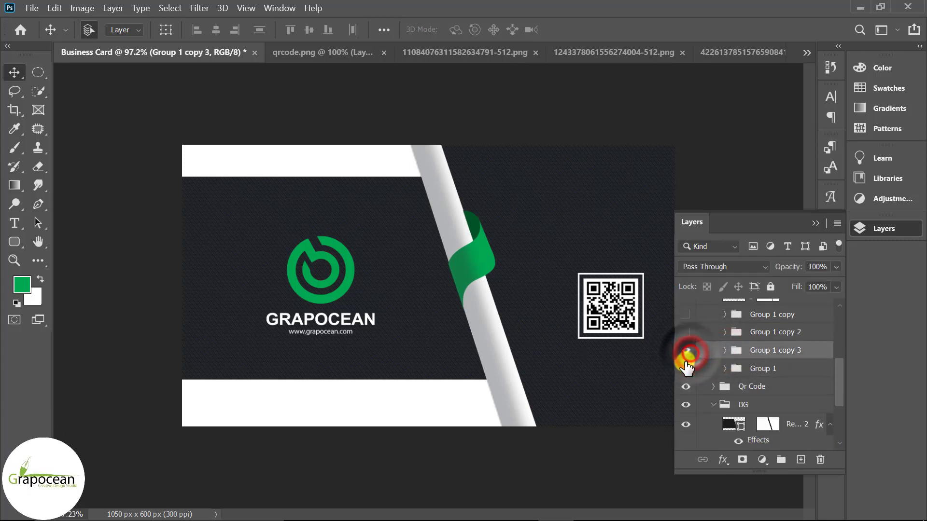
left_click(689, 356)
left_click(690, 358)
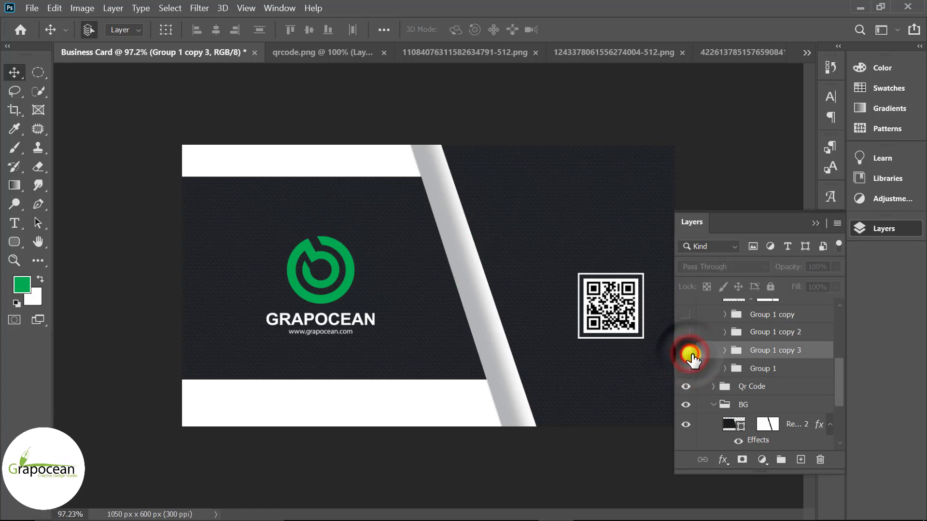
left_click(689, 357)
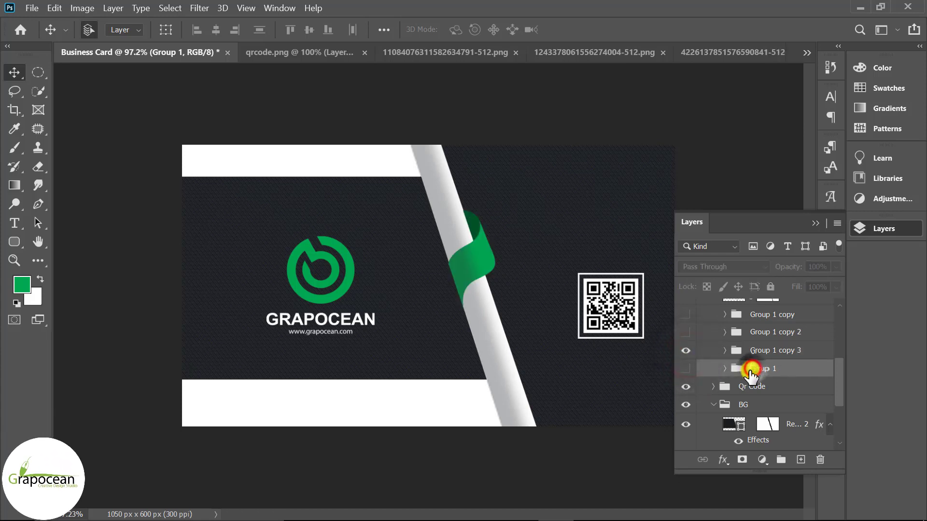
- Delete the unused Group 1 and move the duplicated ribbon further down the pole
mouse_move(752, 370)
left_mouse_down()
mouse_move(782, 352)
mouse_move(800, 459)
left_mouse_up()
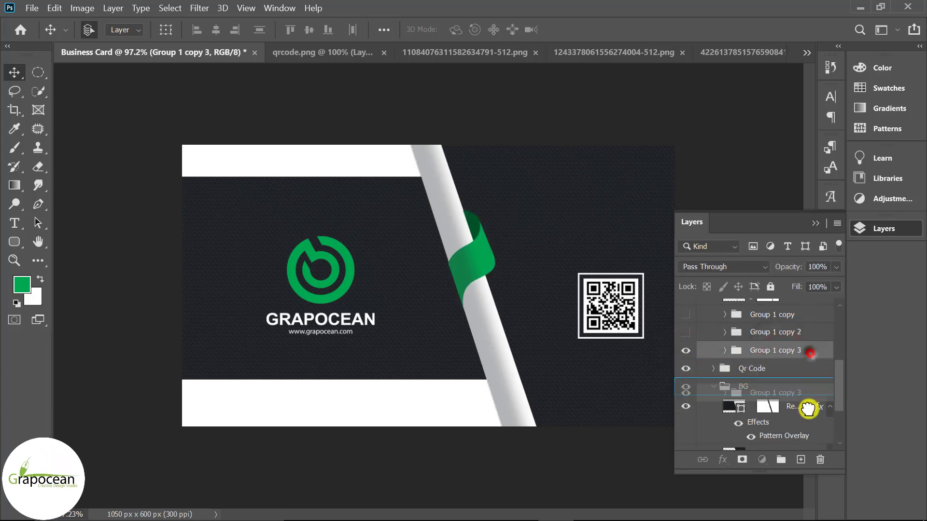
key("ctrl+t")
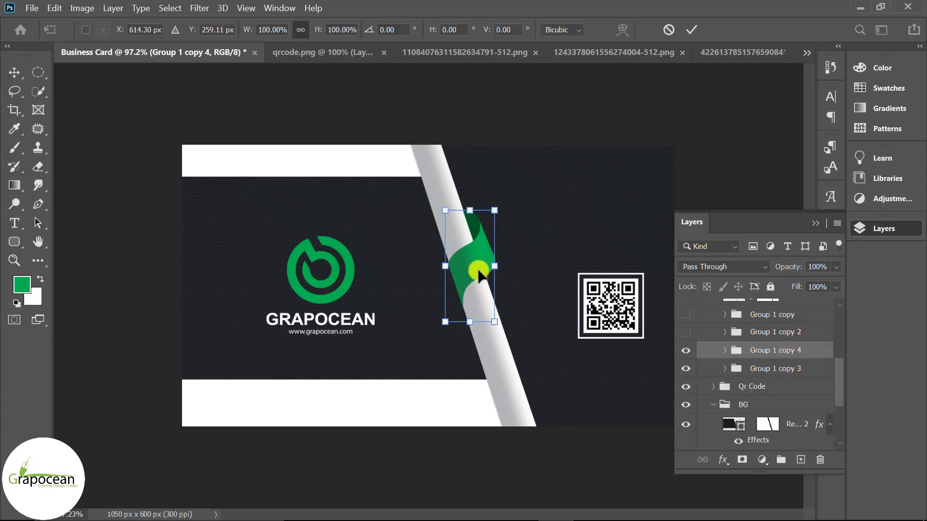
left_click_drag(464, 273, 498, 338)
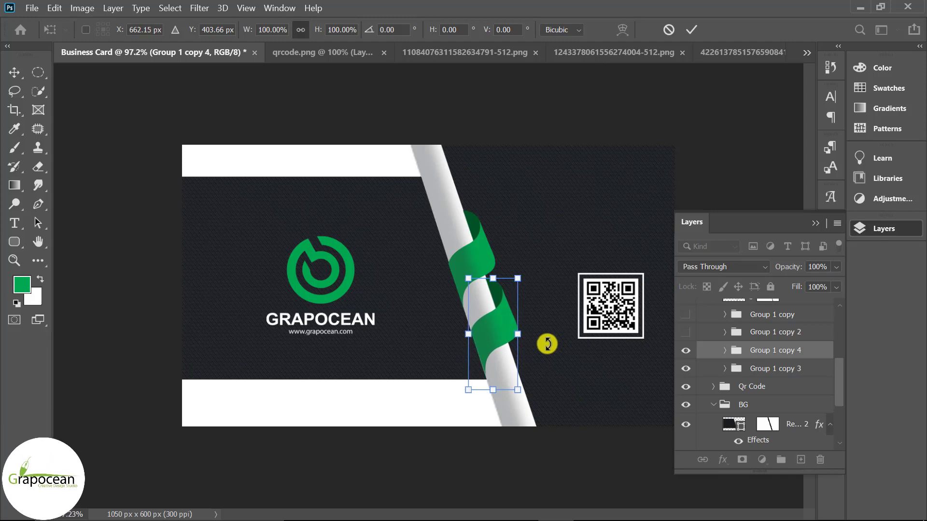
key("Return")
key("ctrl+minus")
key("ctrl+minus")
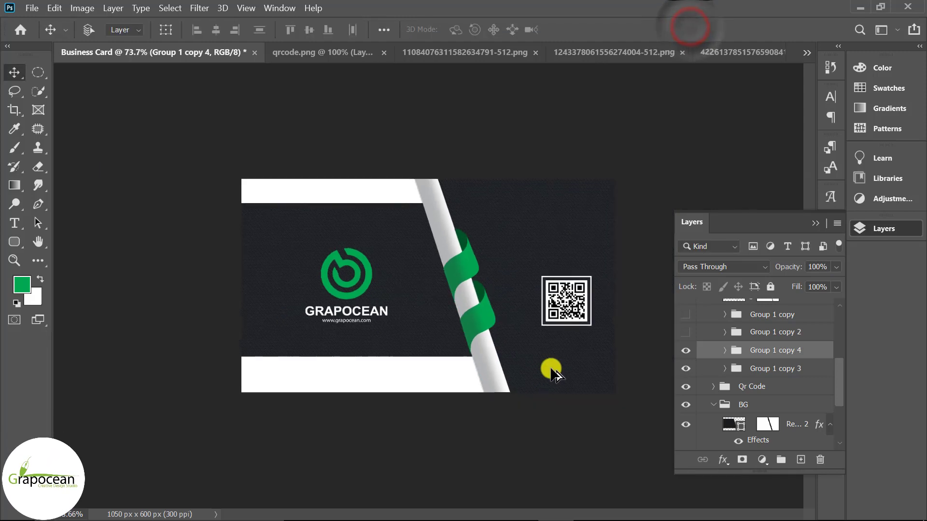
- Select Group 1 copy 3 and copy 4 together and adjust both ribbons with Free Transform
scroll(547, 383, "up", 3)
left_click(783, 368, "ctrl")
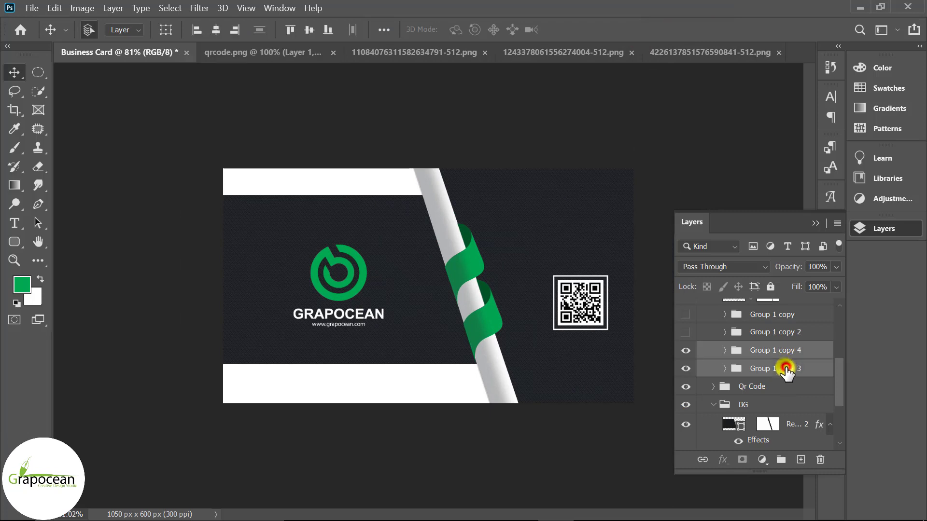
left_click(493, 311, "ctrl")
left_click(729, 353)
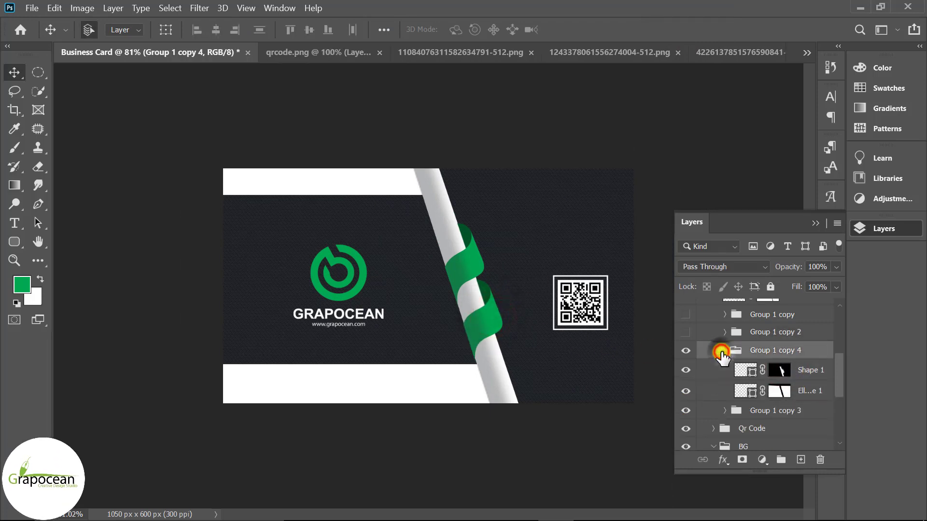
left_click(724, 350)
left_click(782, 368, "ctrl")
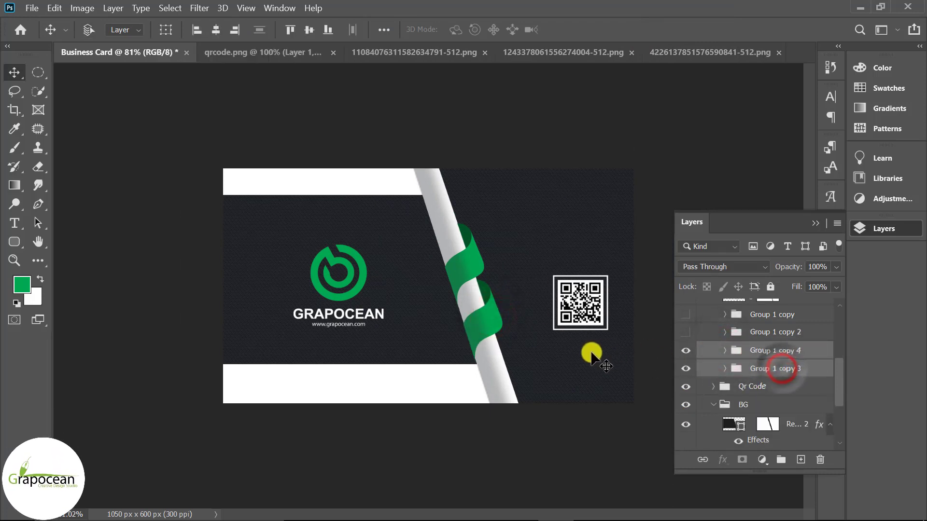
key("ctrl+t")
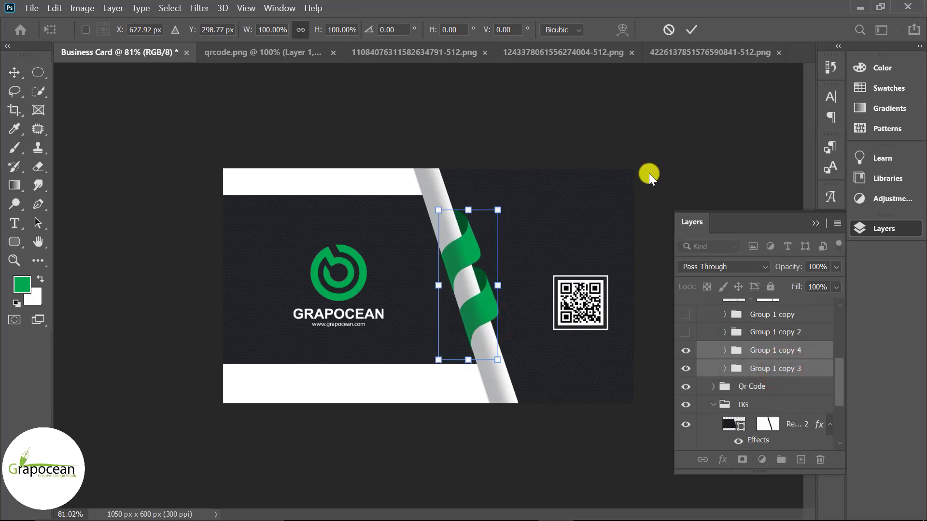
left_click(691, 30)
scroll(589, 417, "down", 3)
scroll(588, 420, "down", 2)
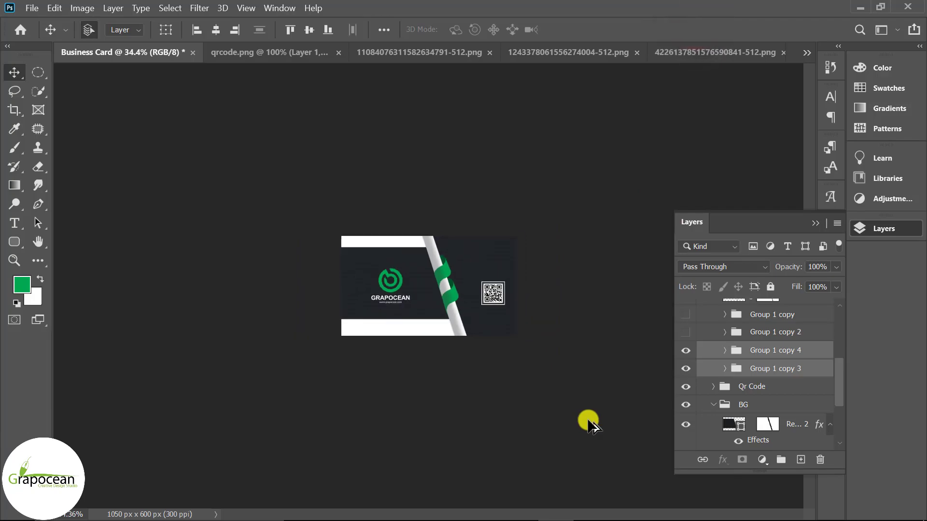